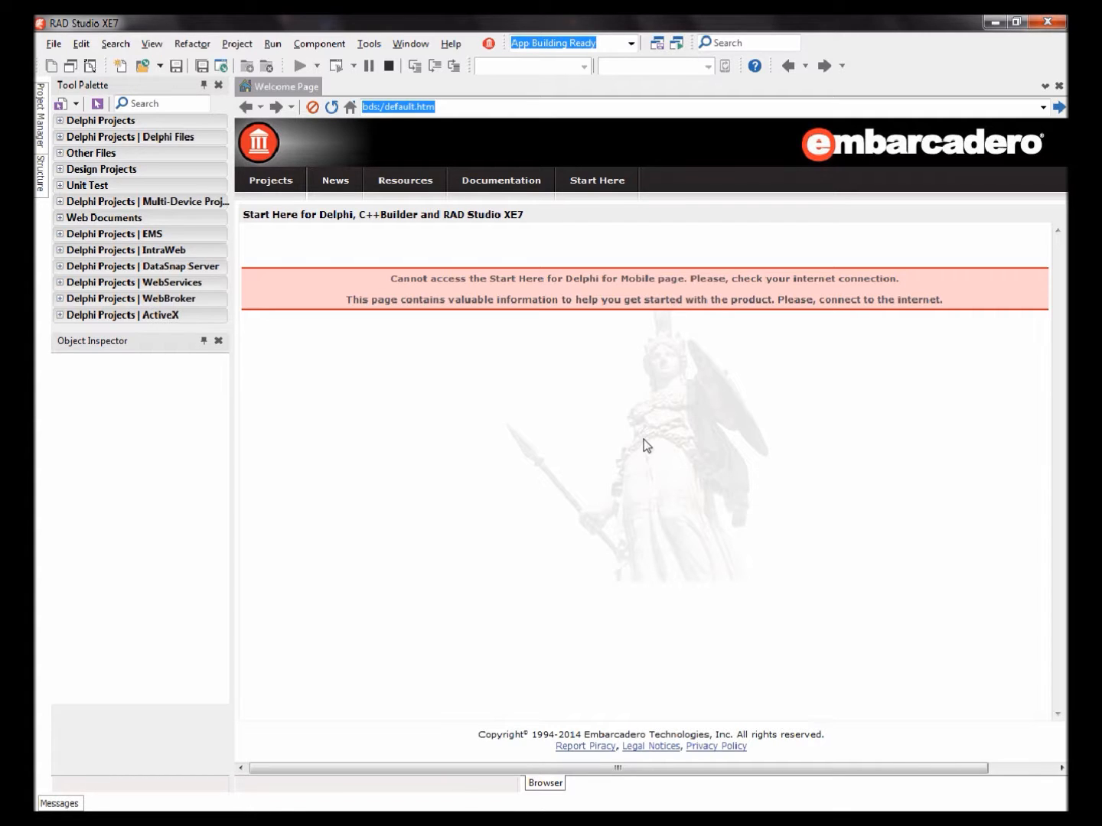
- Create a new VCL Forms Application - Delphi and drag Form2 out to about 741 by 534
left_click(53, 44)
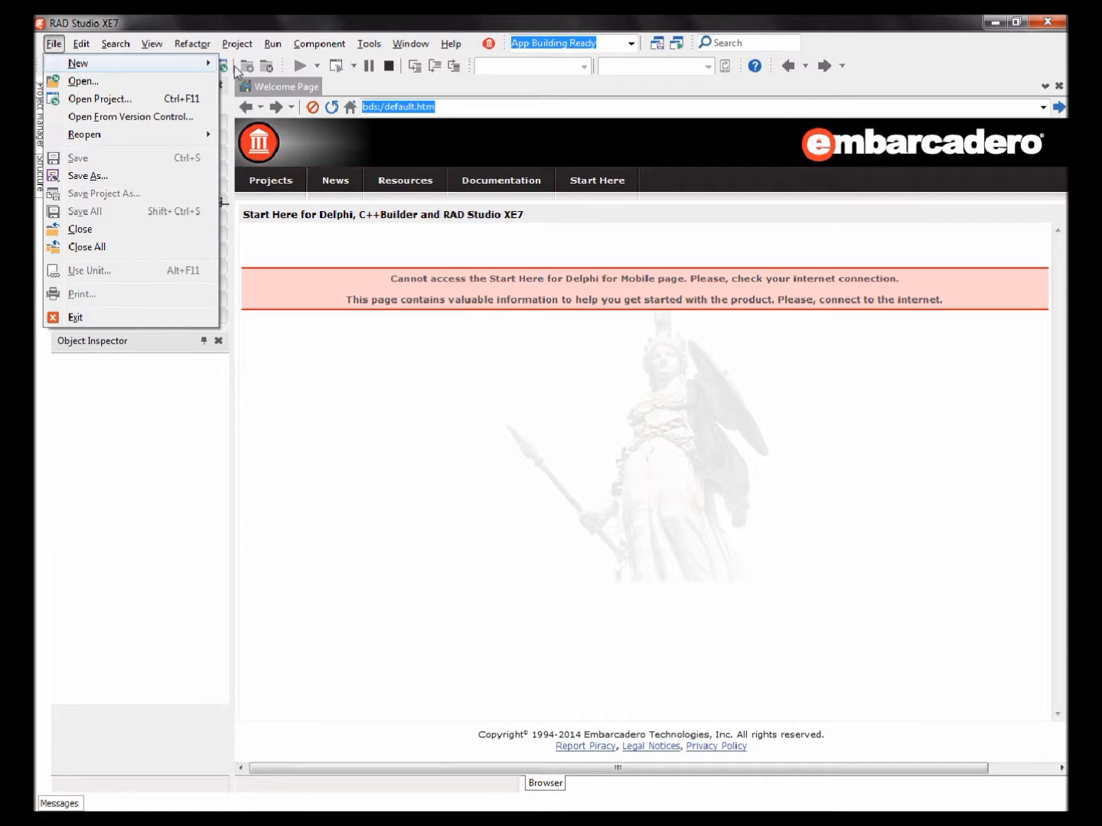
mouse_move(129, 63)
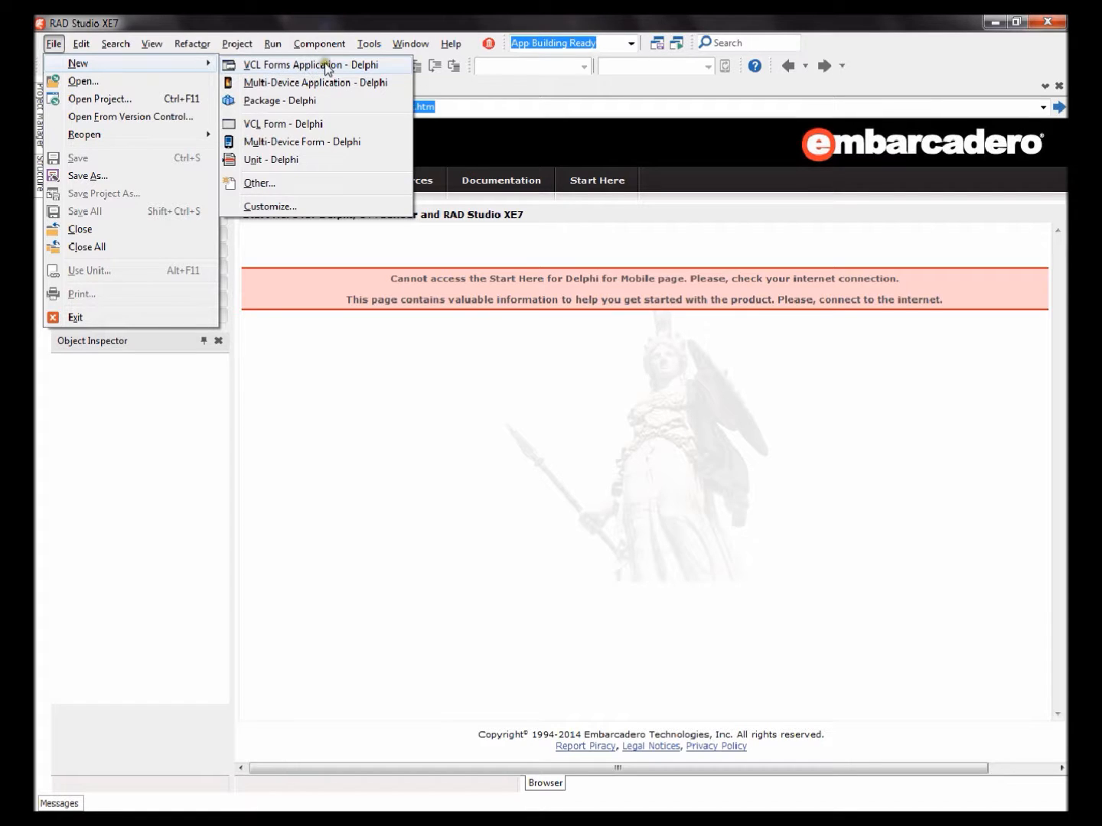
left_click(349, 69)
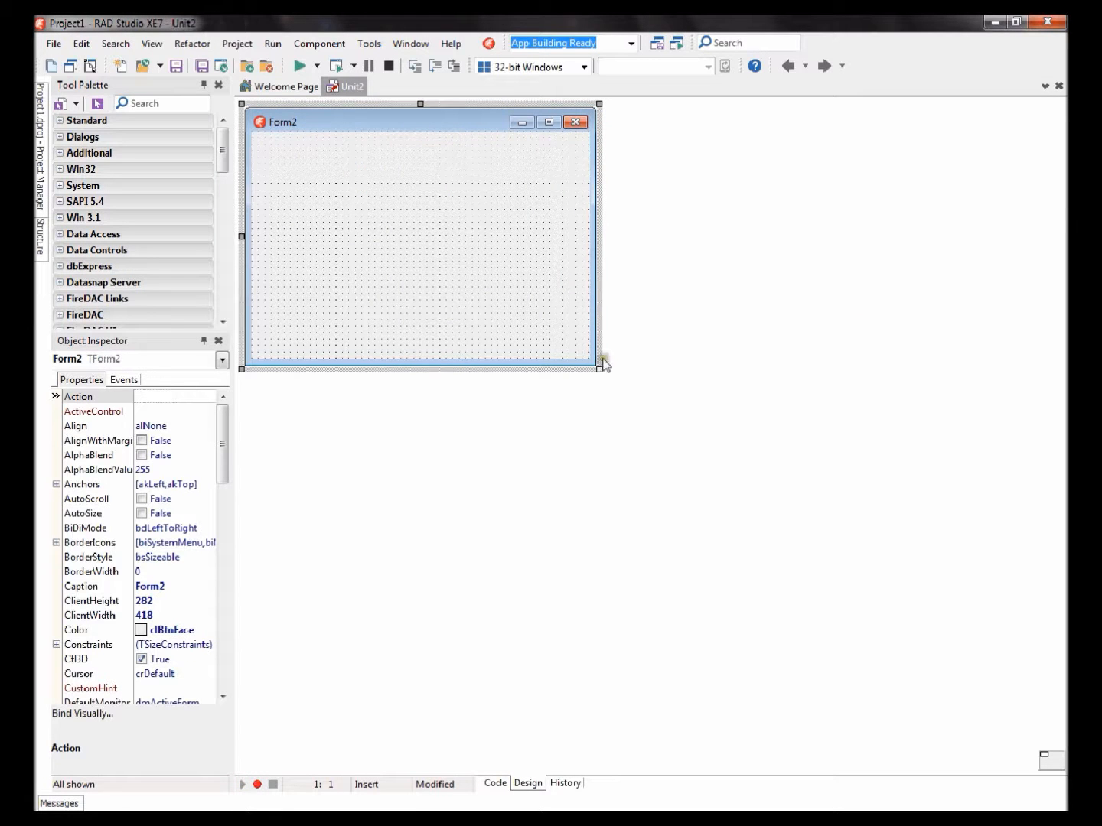
left_click_drag(598, 366, 790, 560)
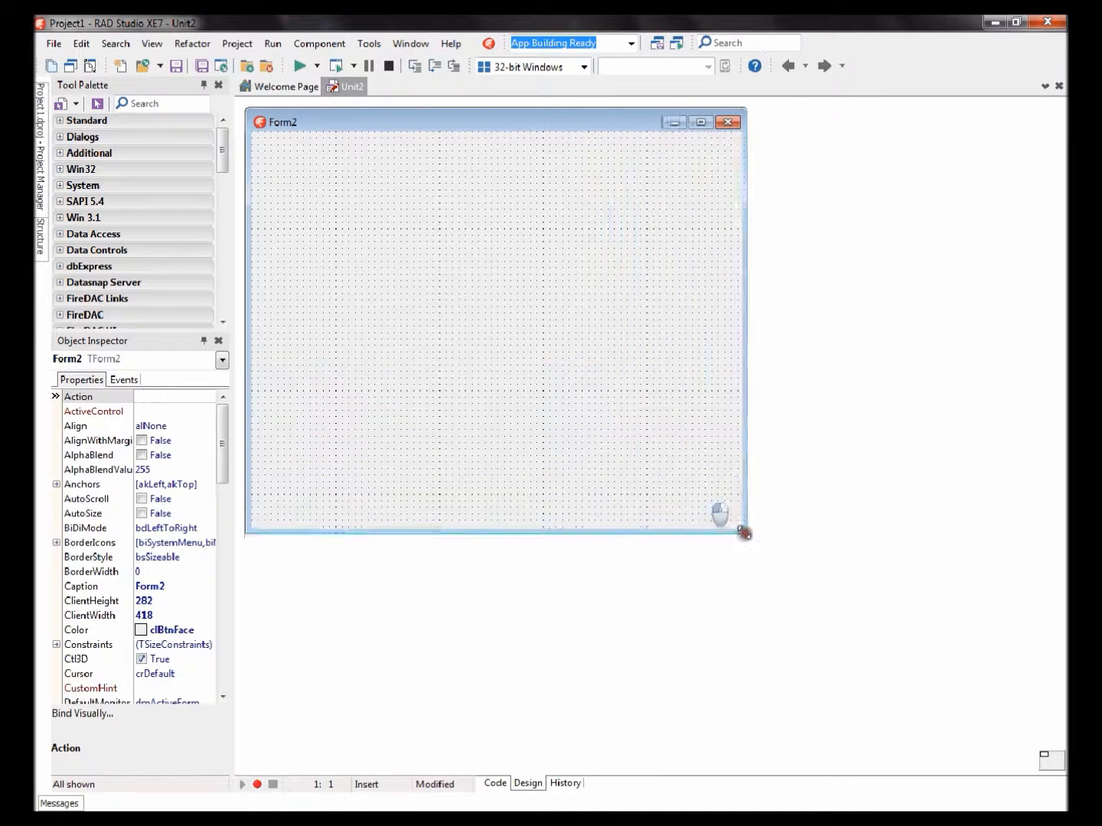
left_click_drag(790, 560, 861, 572)
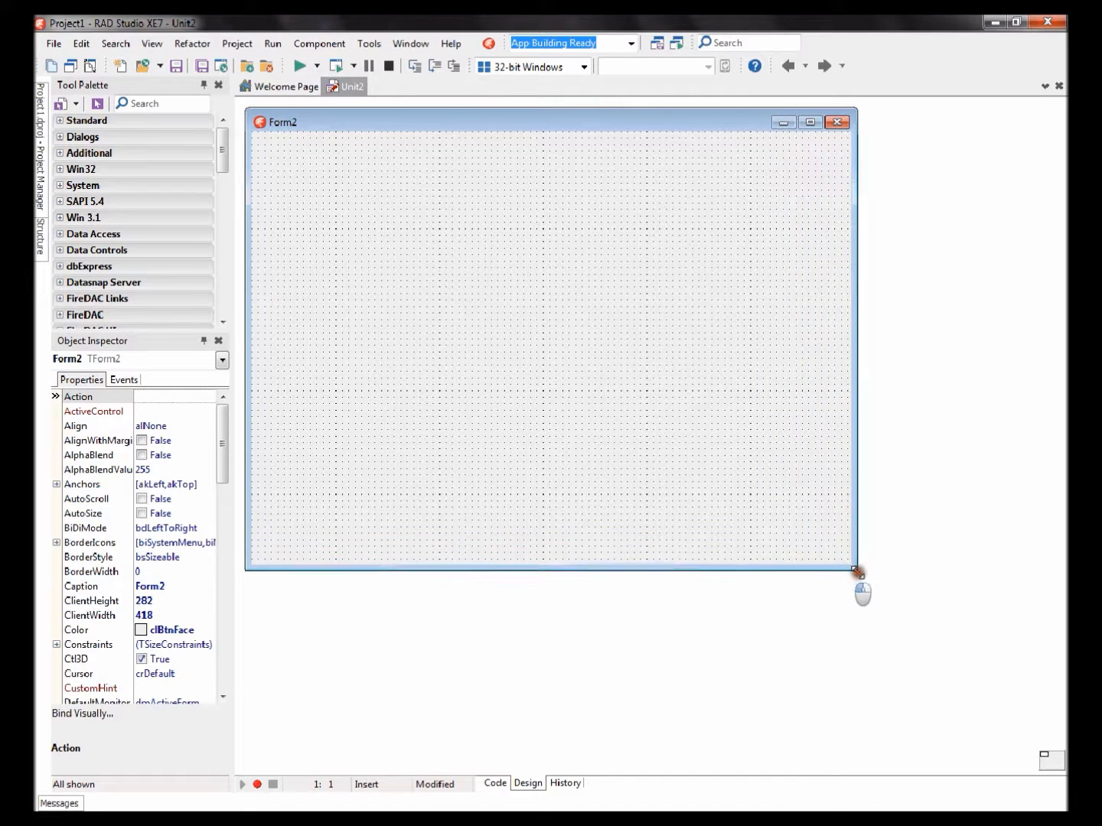
left_click(159, 103)
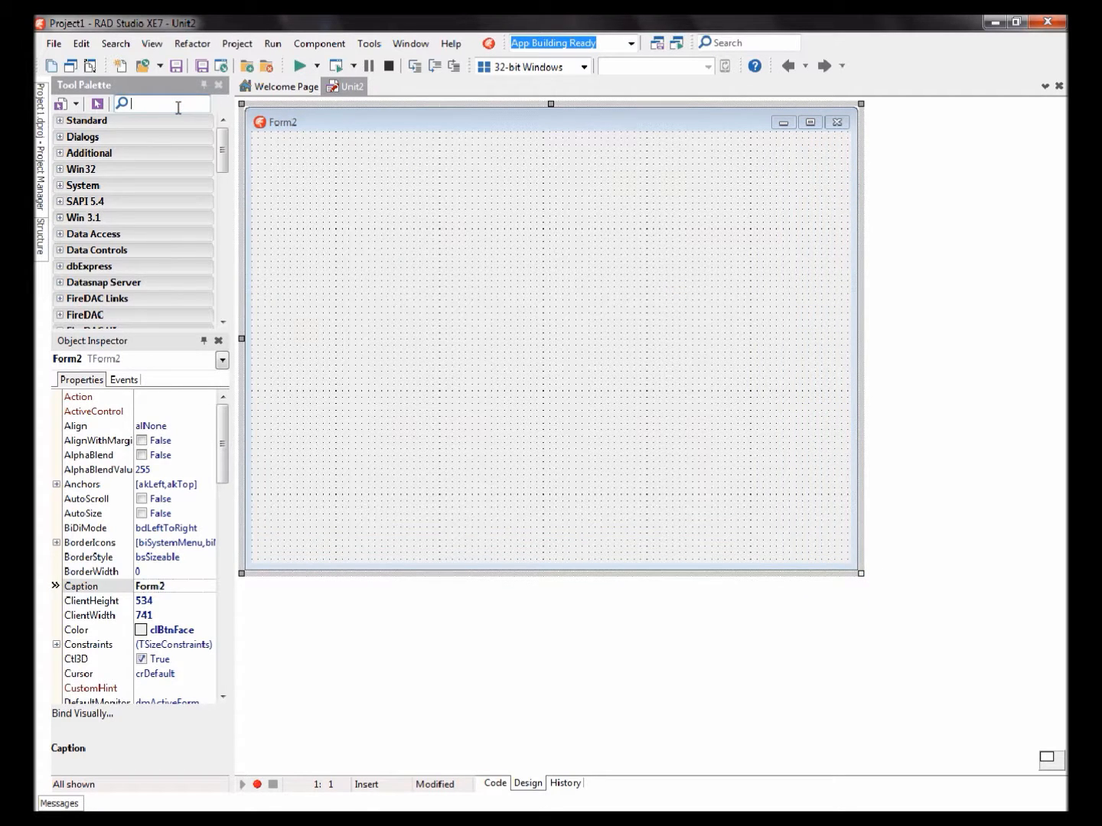
type("TWeb")
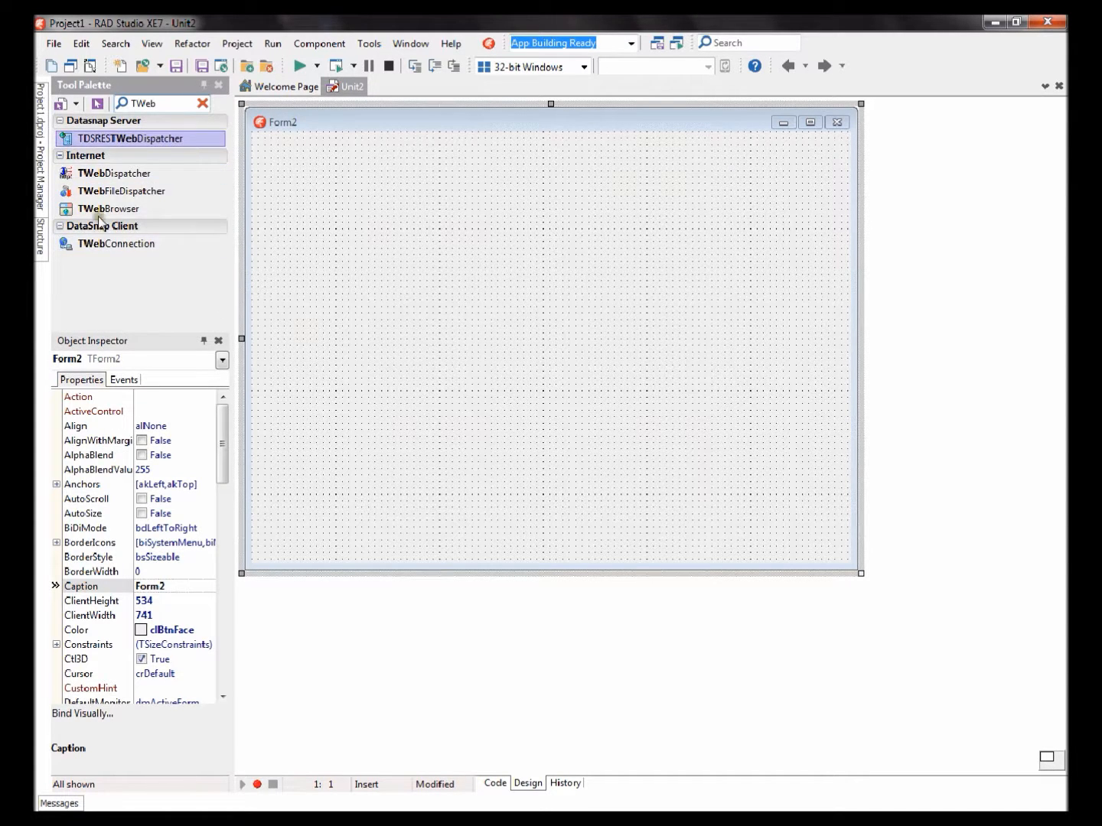
- Place a TWebBrowser on Form2 and set its Align to alClient so it fills the form
key("Escape")
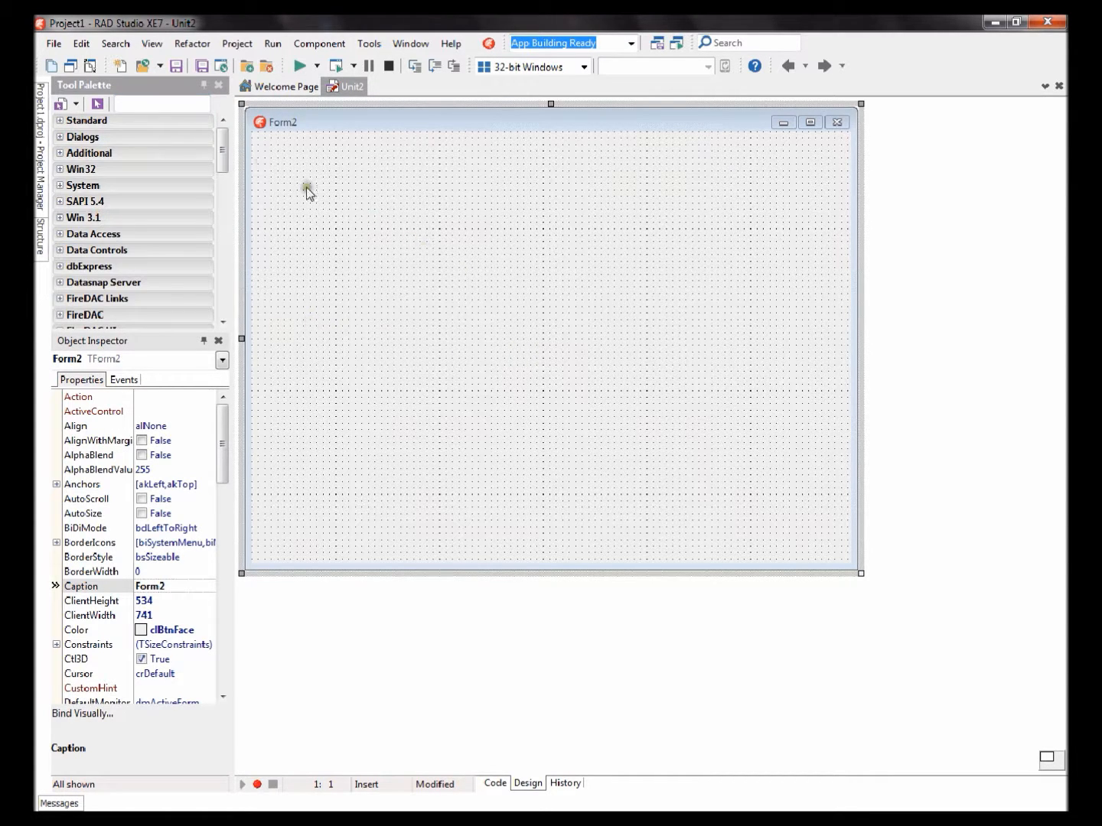
left_click(464, 233)
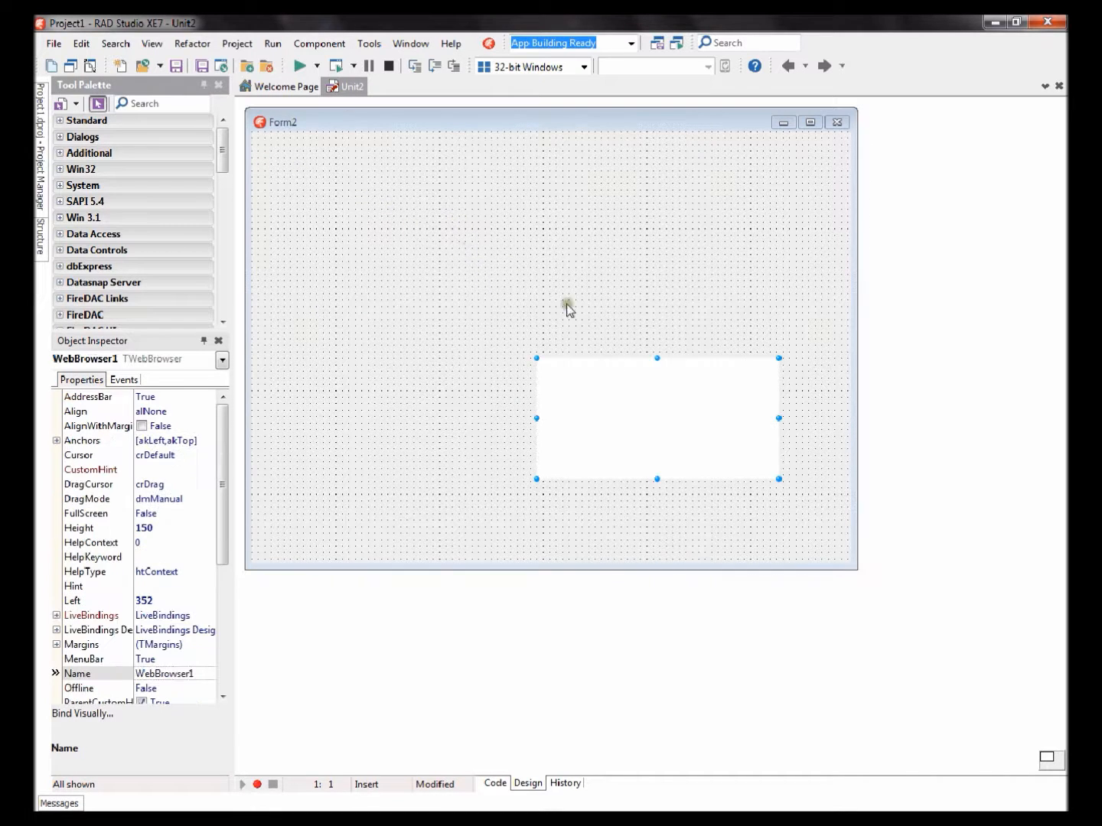
left_click_drag(654, 413, 421, 245)
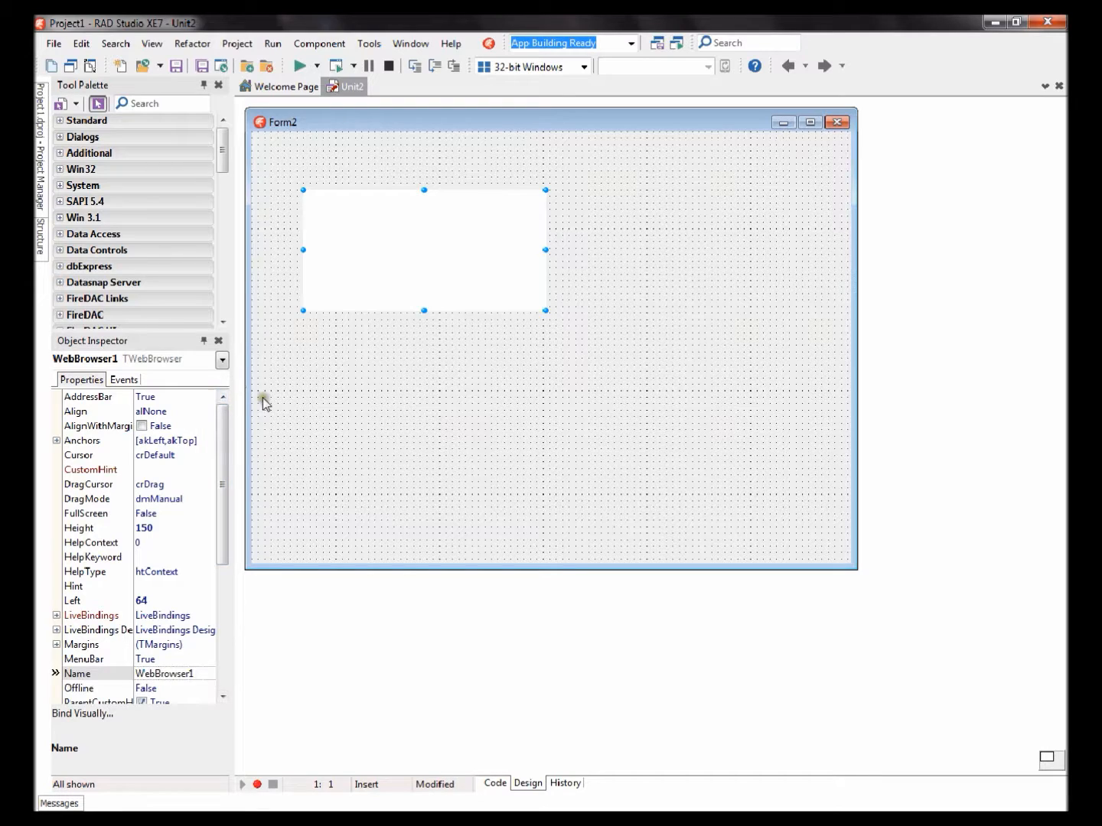
left_click(164, 411)
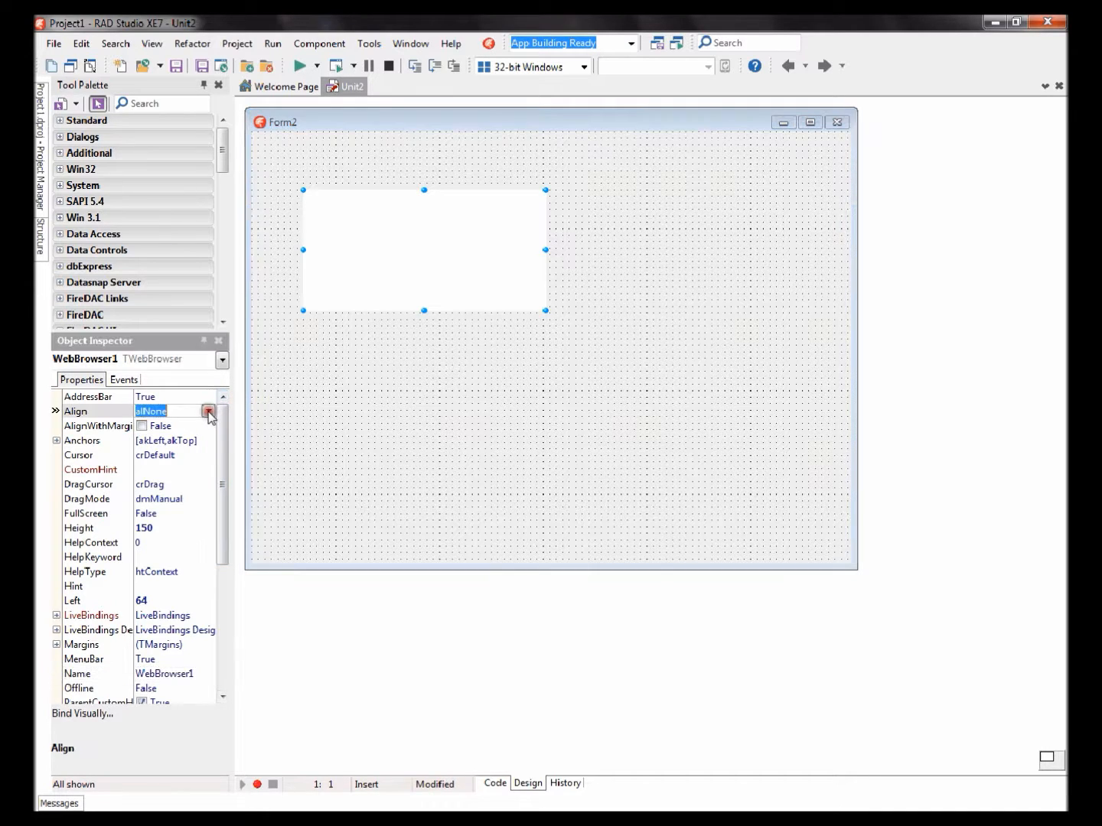
left_click(209, 412)
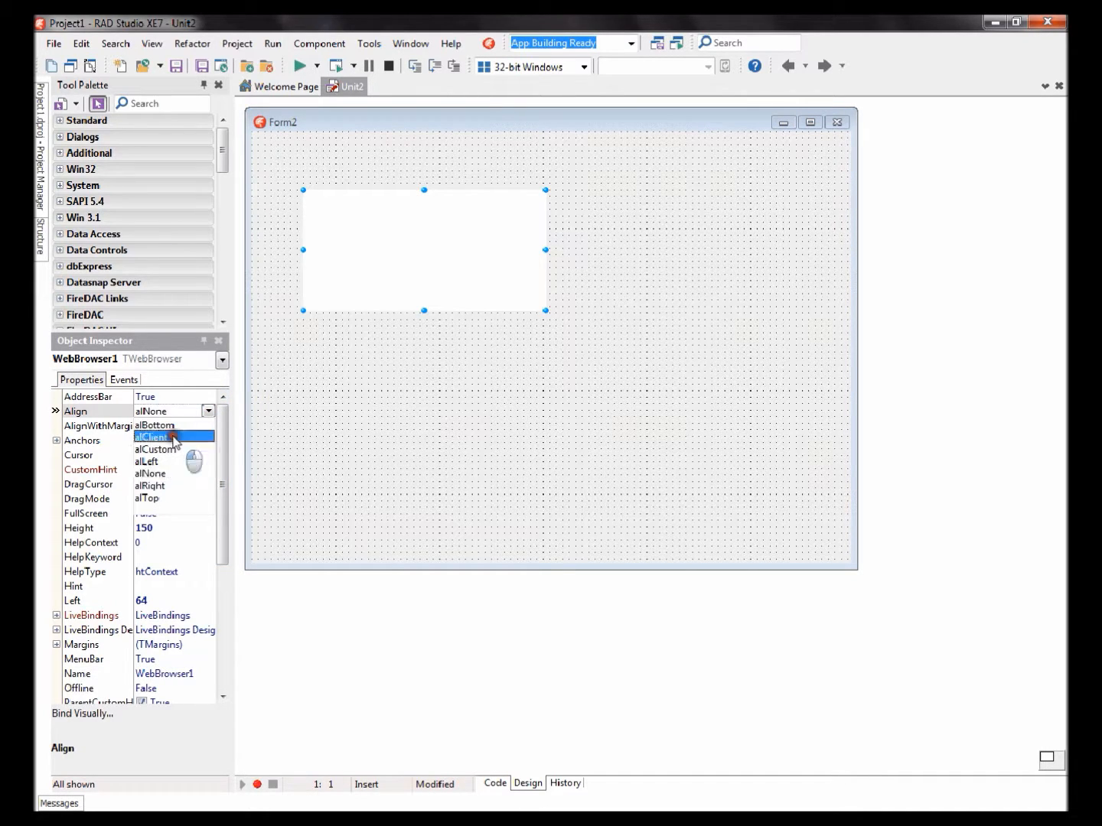
left_click(155, 438)
left_click(208, 411)
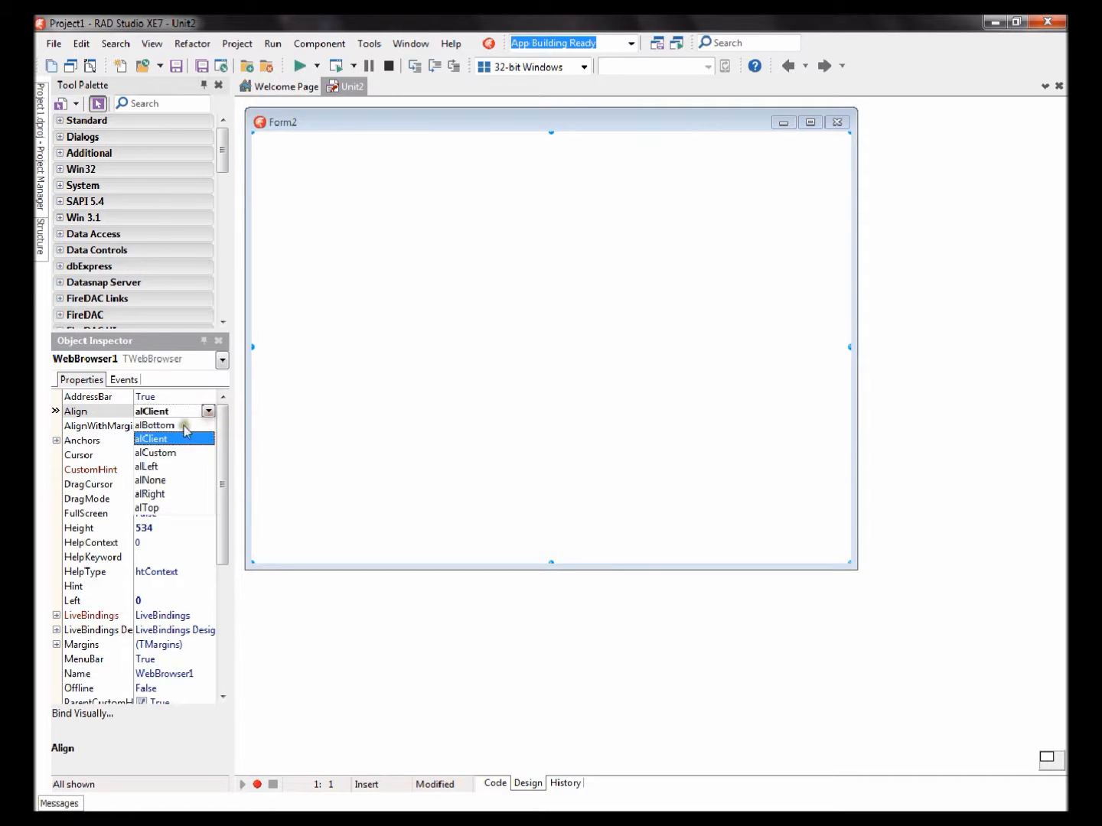
left_click(370, 138)
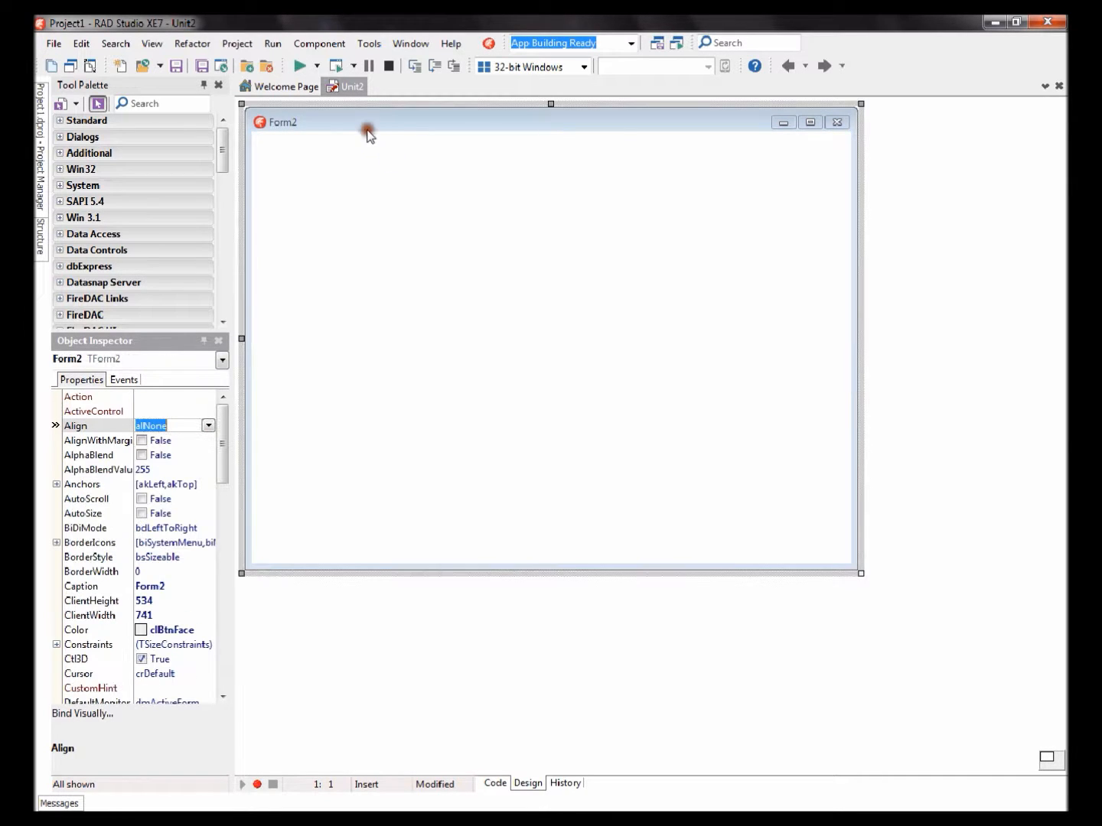
- Add a TPanel, align it alBottom and make it taller
left_click(164, 104)
type("panel")
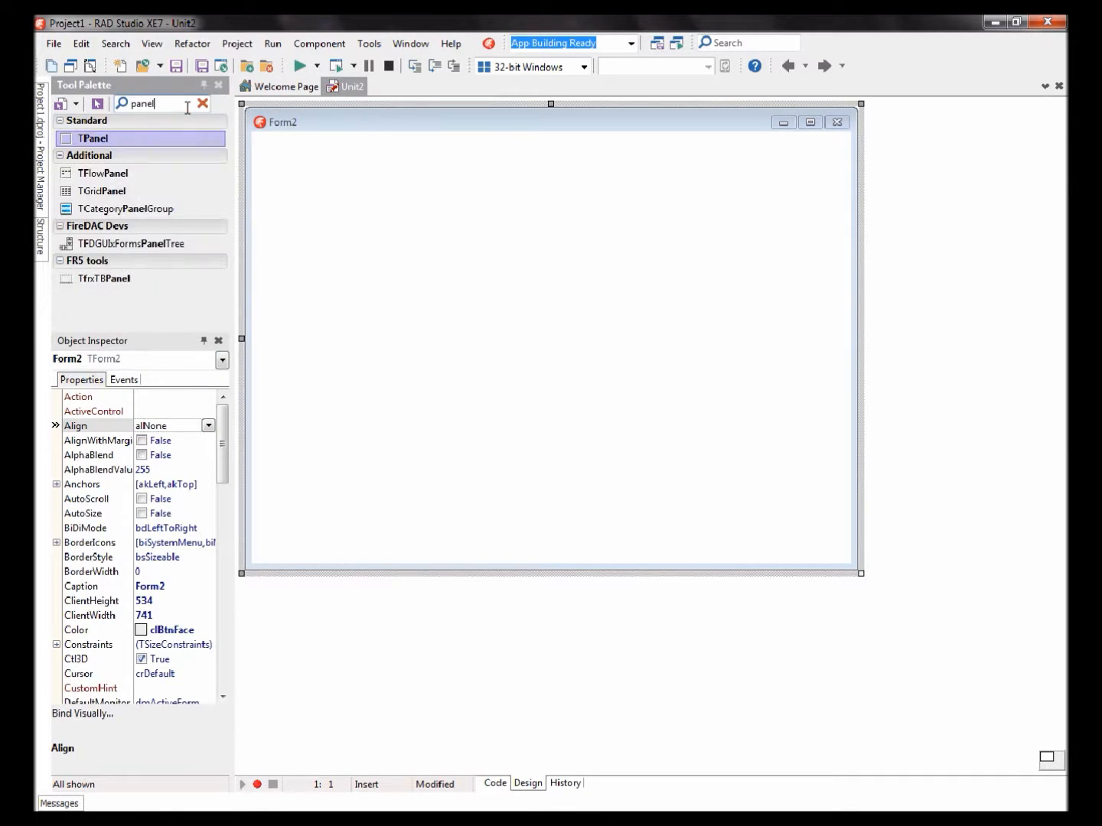
double_click(163, 140)
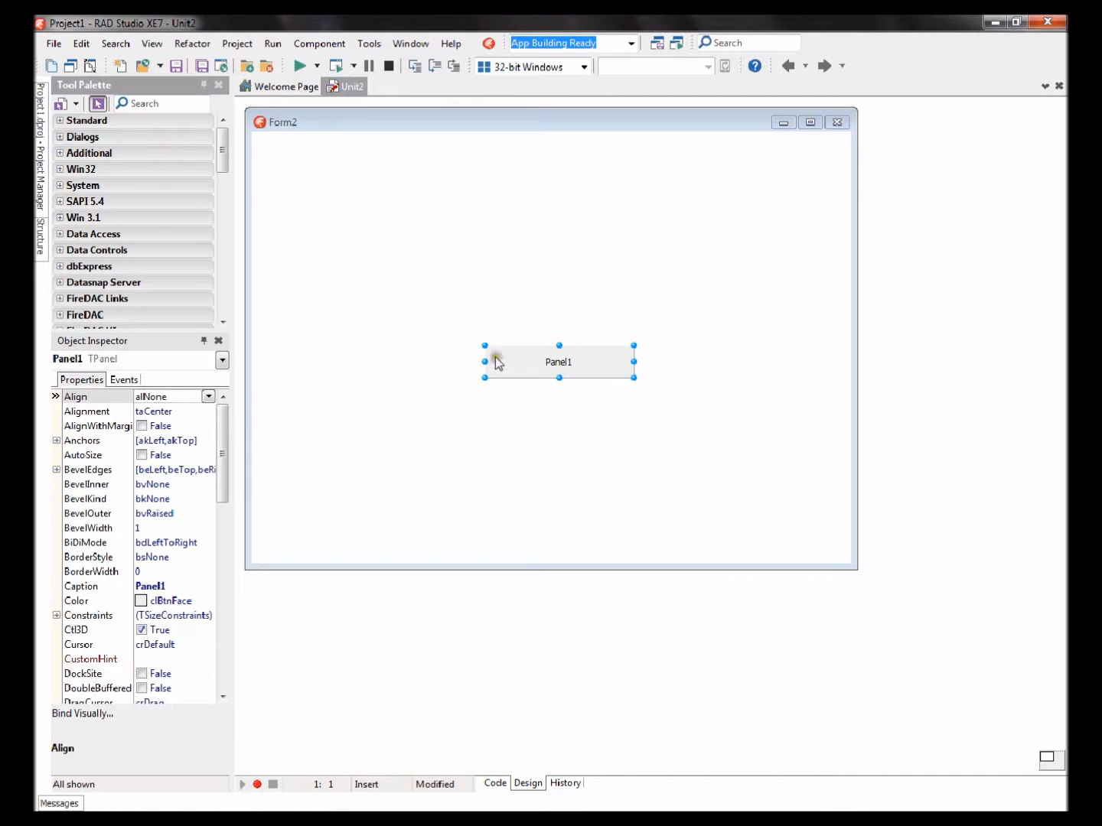
left_click(209, 398)
left_click(185, 413)
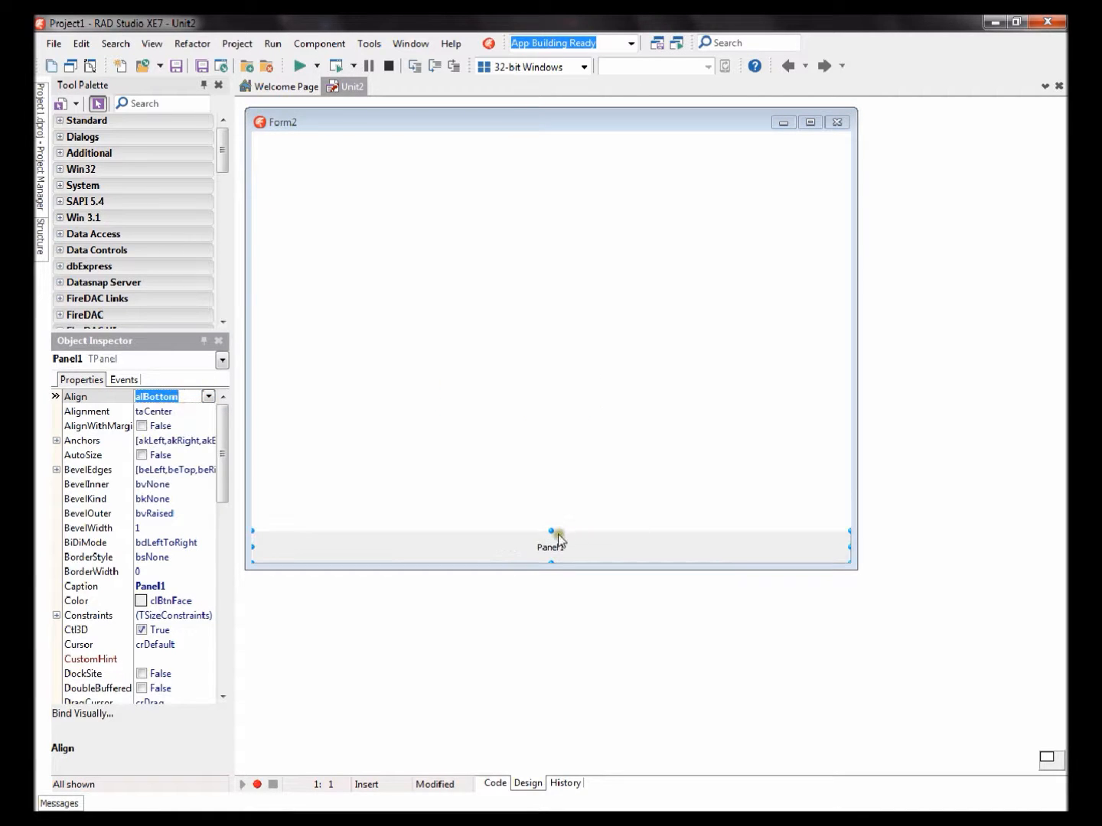
left_click_drag(548, 527, 548, 506)
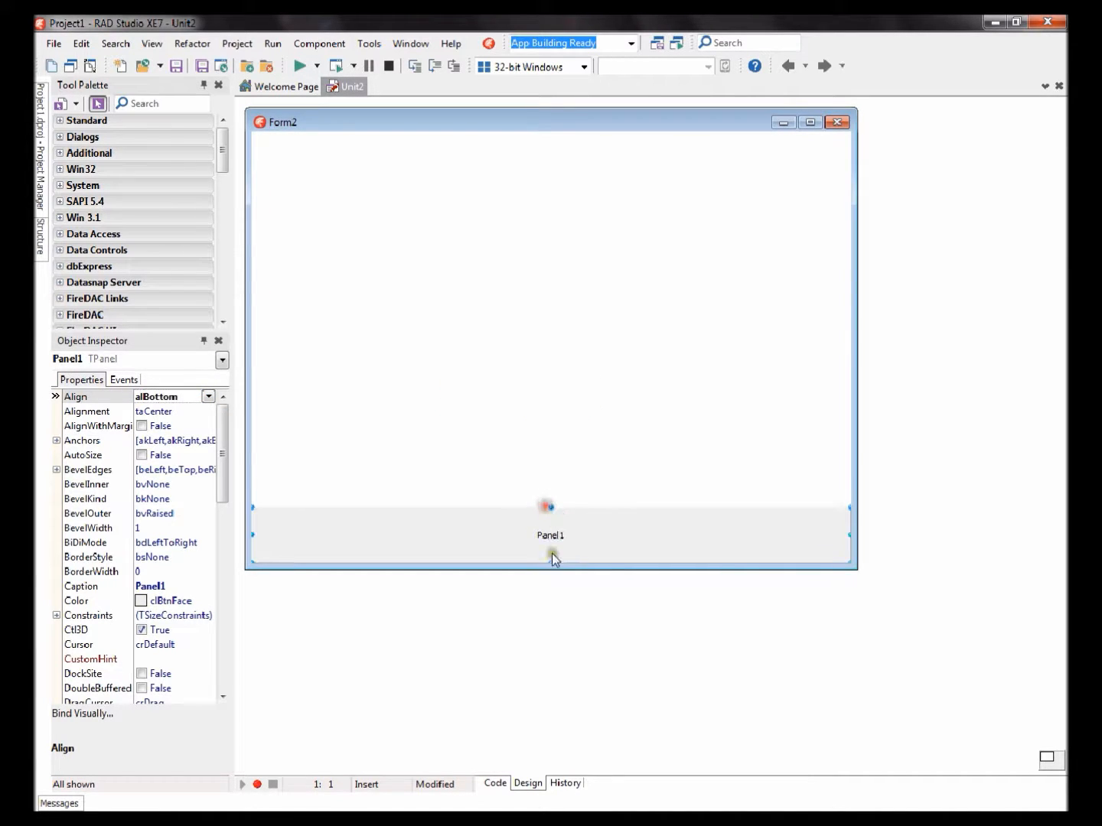
- Clear Panel1's caption to blank and adjust the panel's height
left_click(169, 542)
double_click(170, 586)
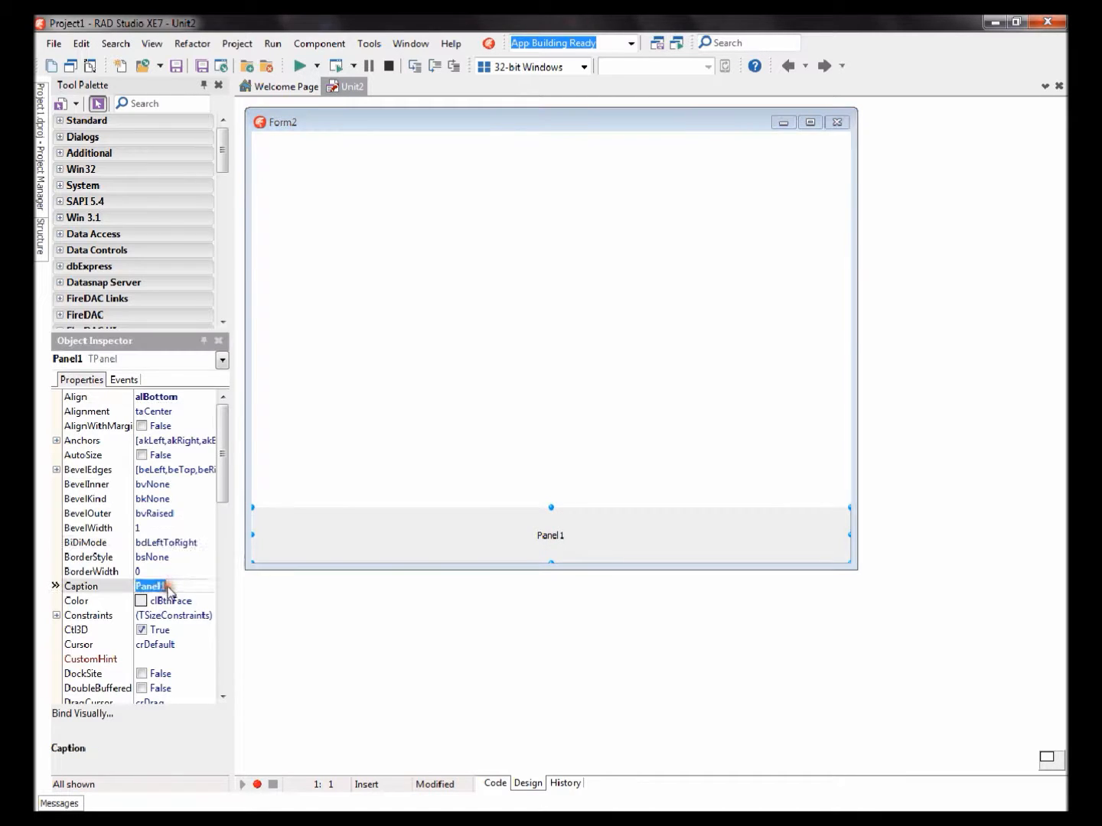
key("Delete")
left_click(159, 104)
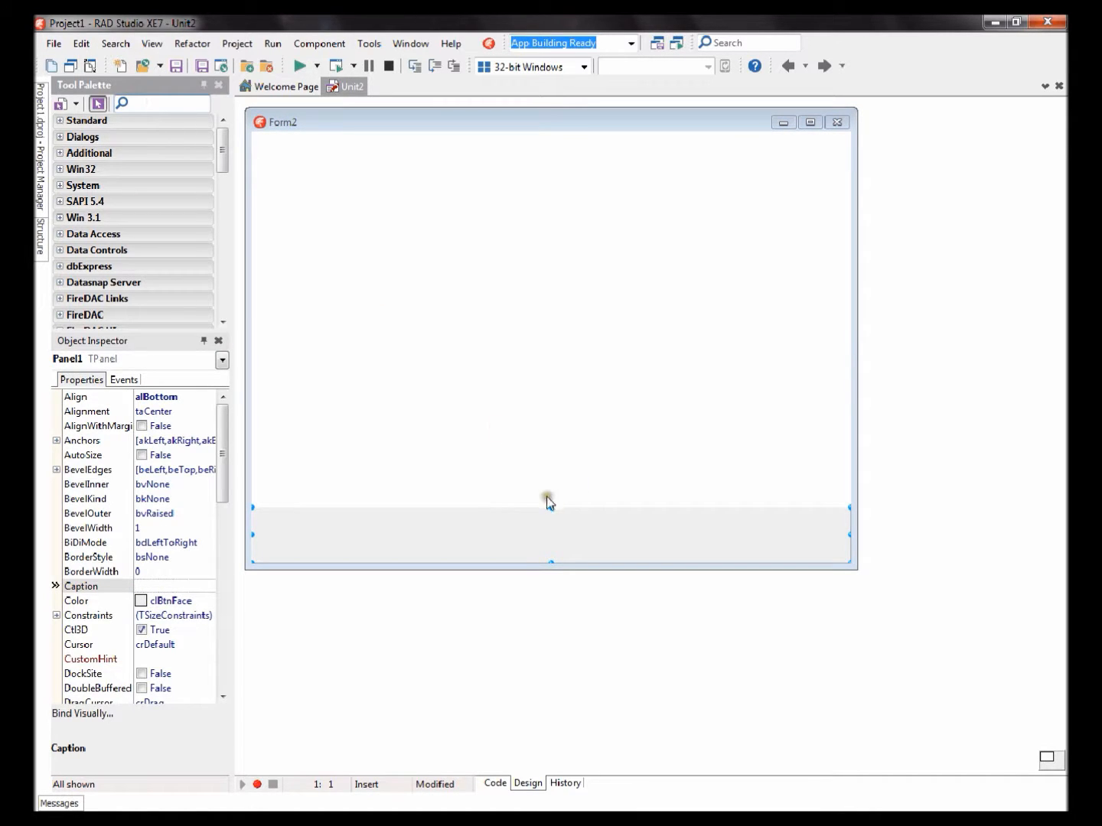
left_click_drag(551, 508, 555, 531)
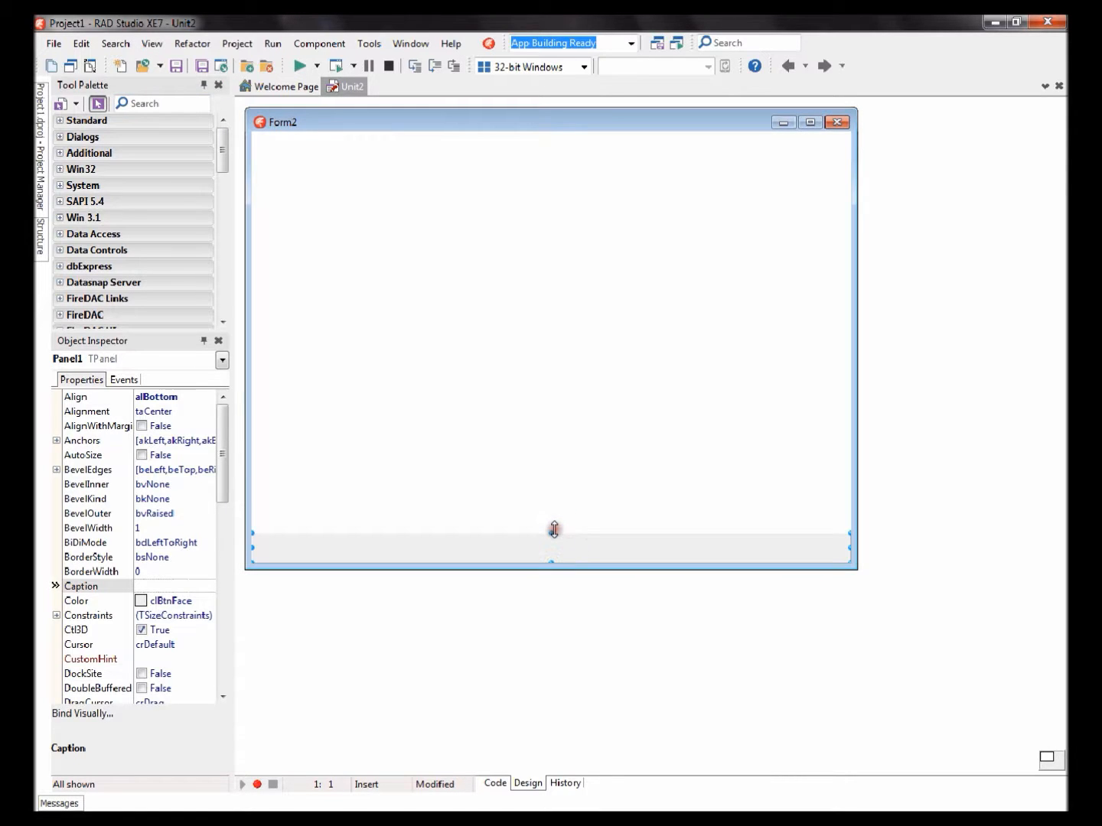
left_click_drag(554, 531, 553, 502)
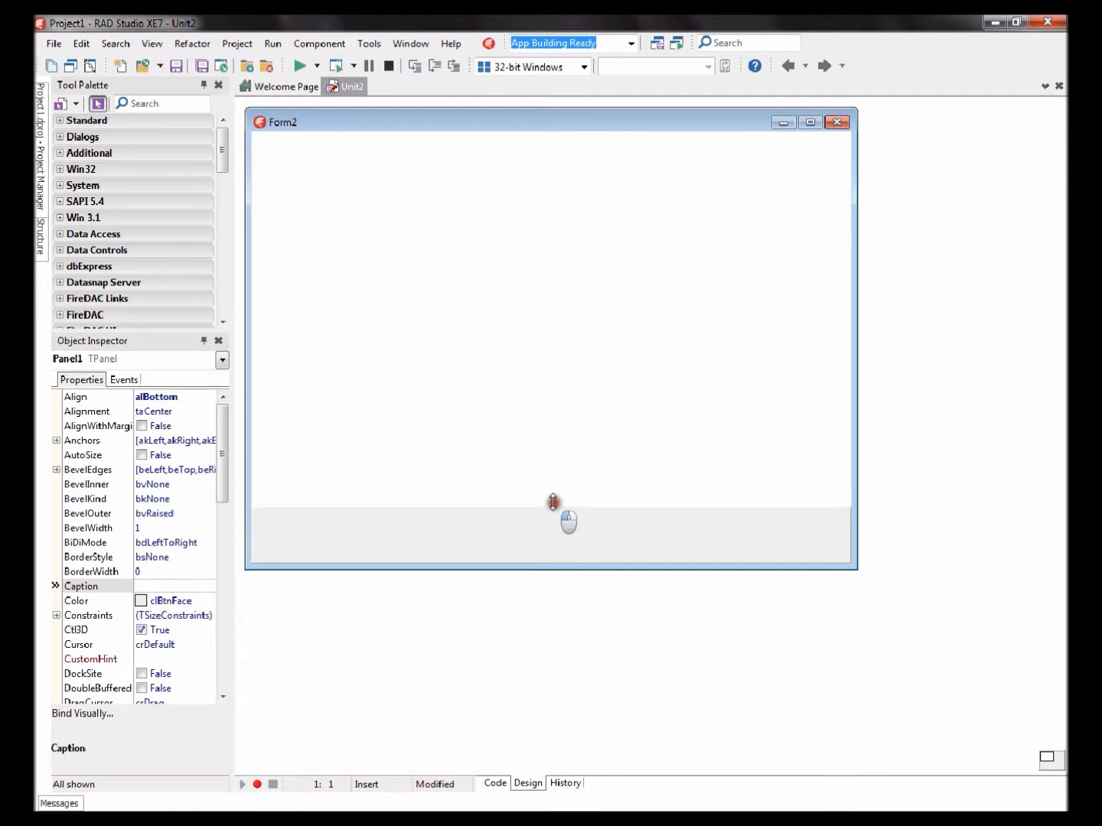
left_click(170, 104)
type("dit")
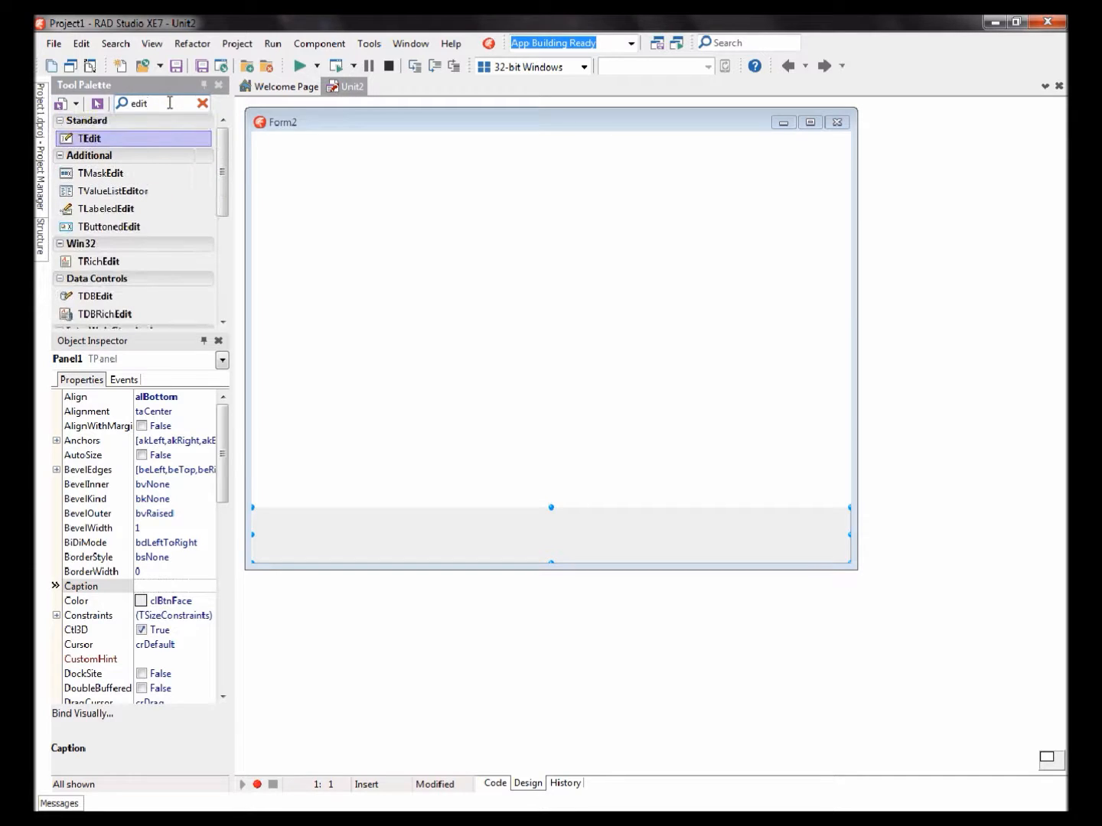
double_click(127, 140)
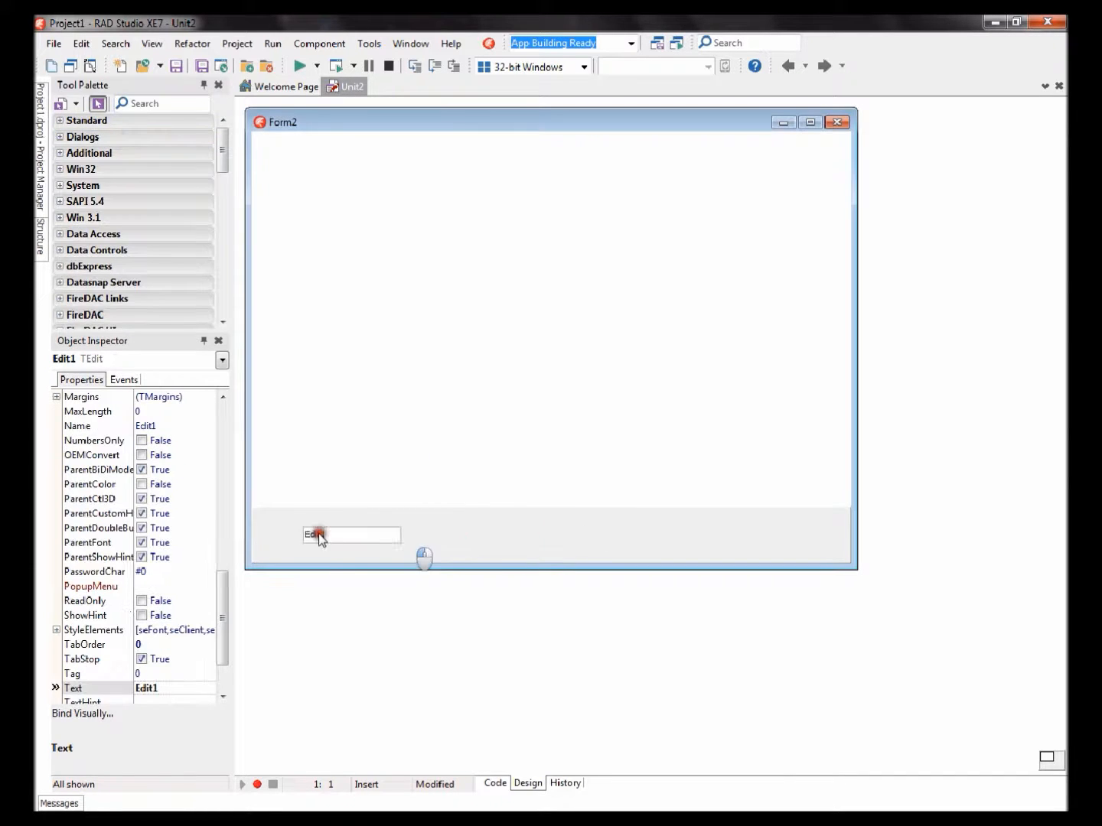
left_click_drag(515, 535, 272, 519)
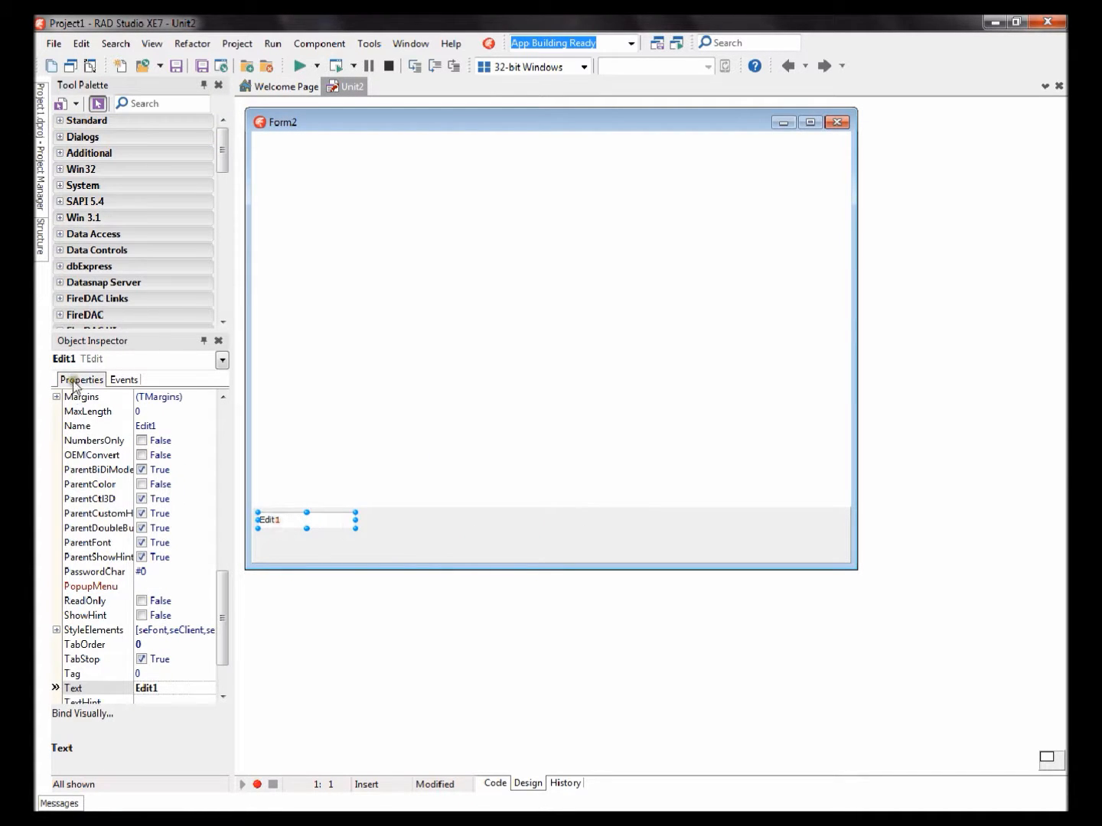
left_click_drag(220, 618, 220, 680)
left_click(172, 614)
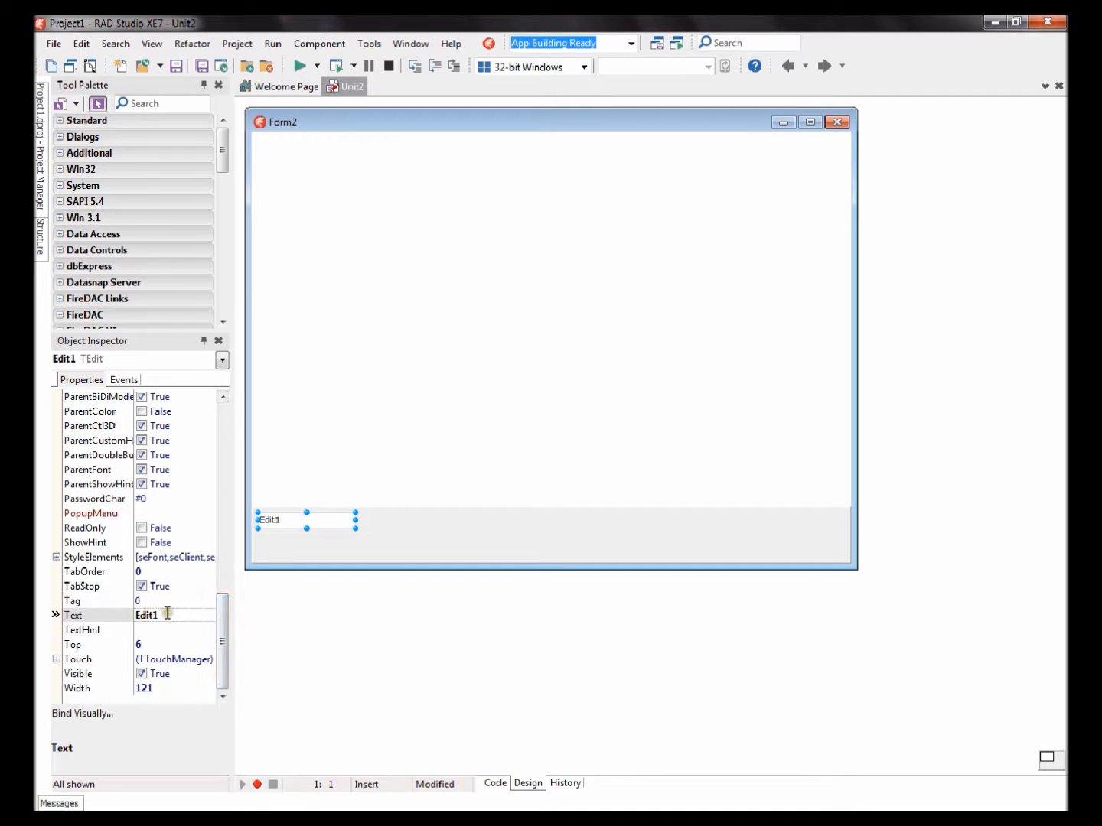
left_click_drag(356, 520, 576, 519)
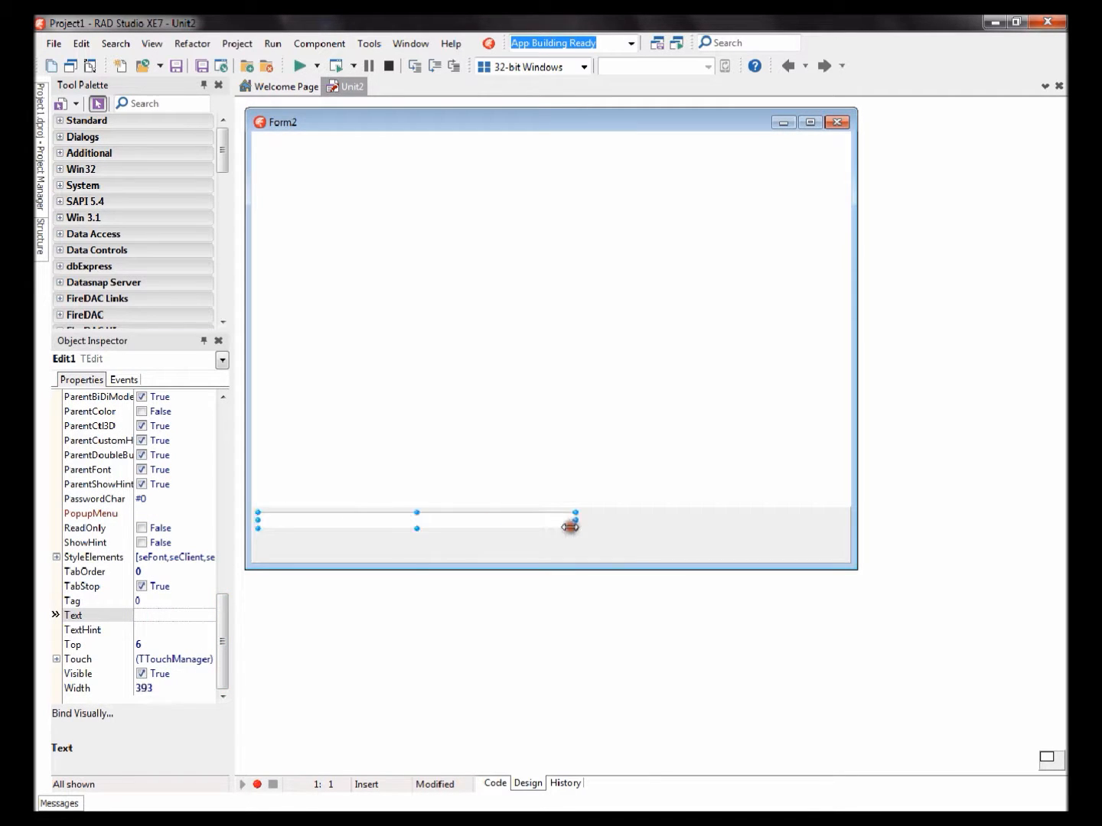
left_click(179, 614)
key("Delete")
type("http://")
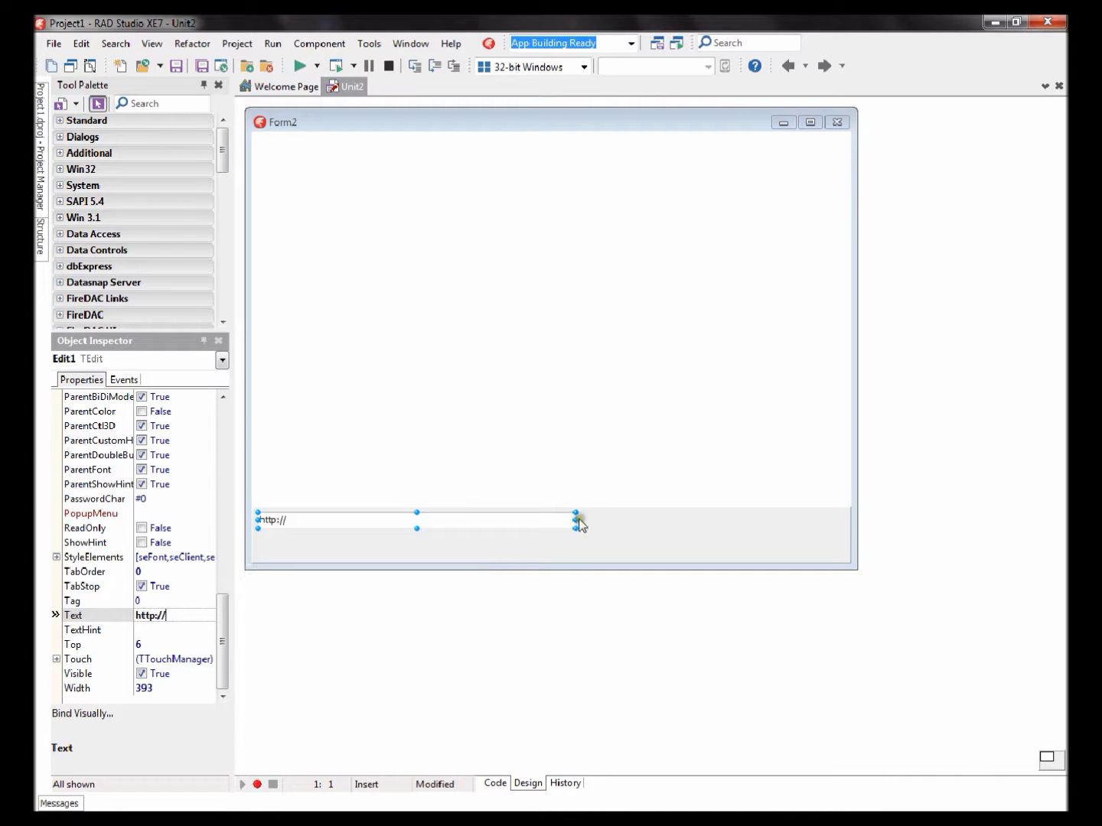
left_click_drag(576, 520, 627, 520)
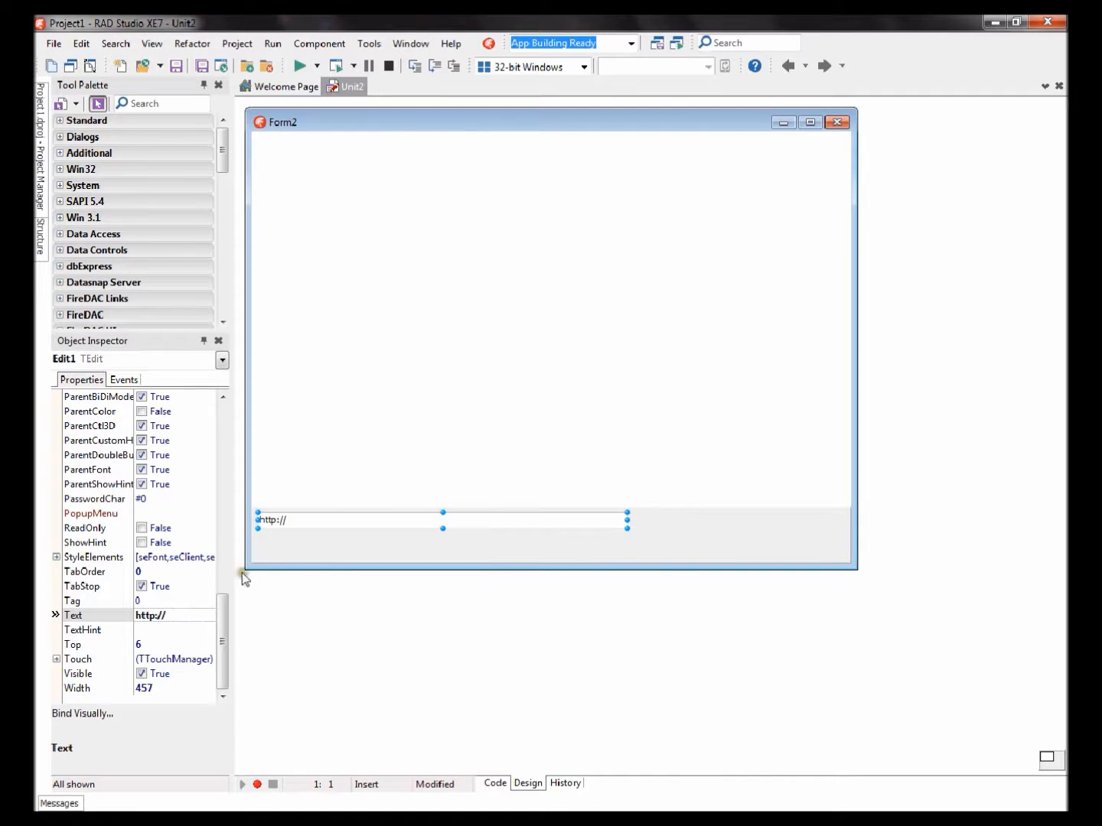
- Set Edit1's font to Tahoma size 12 through the Font dialog
left_click(103, 586)
scroll(129, 574, "up", 3)
scroll(129, 573, "down", 3)
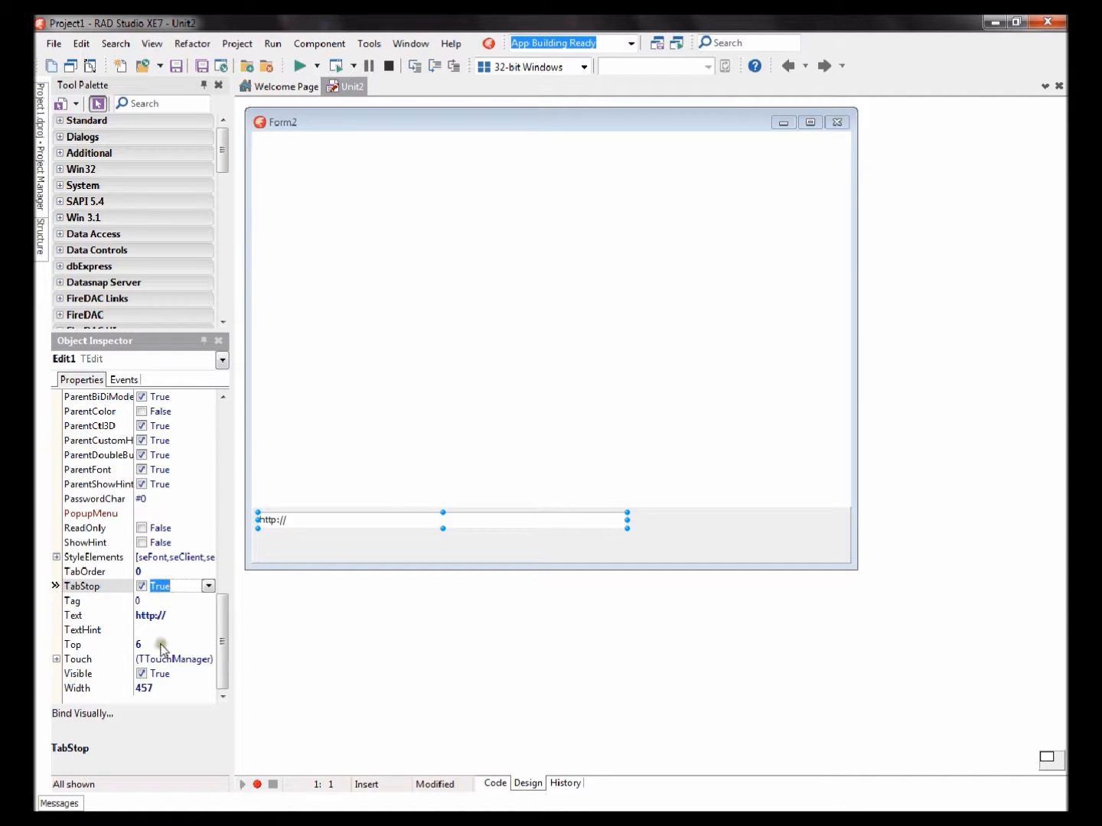
left_click(162, 645)
scroll(161, 645, "up", 5)
scroll(157, 569, "up", 3)
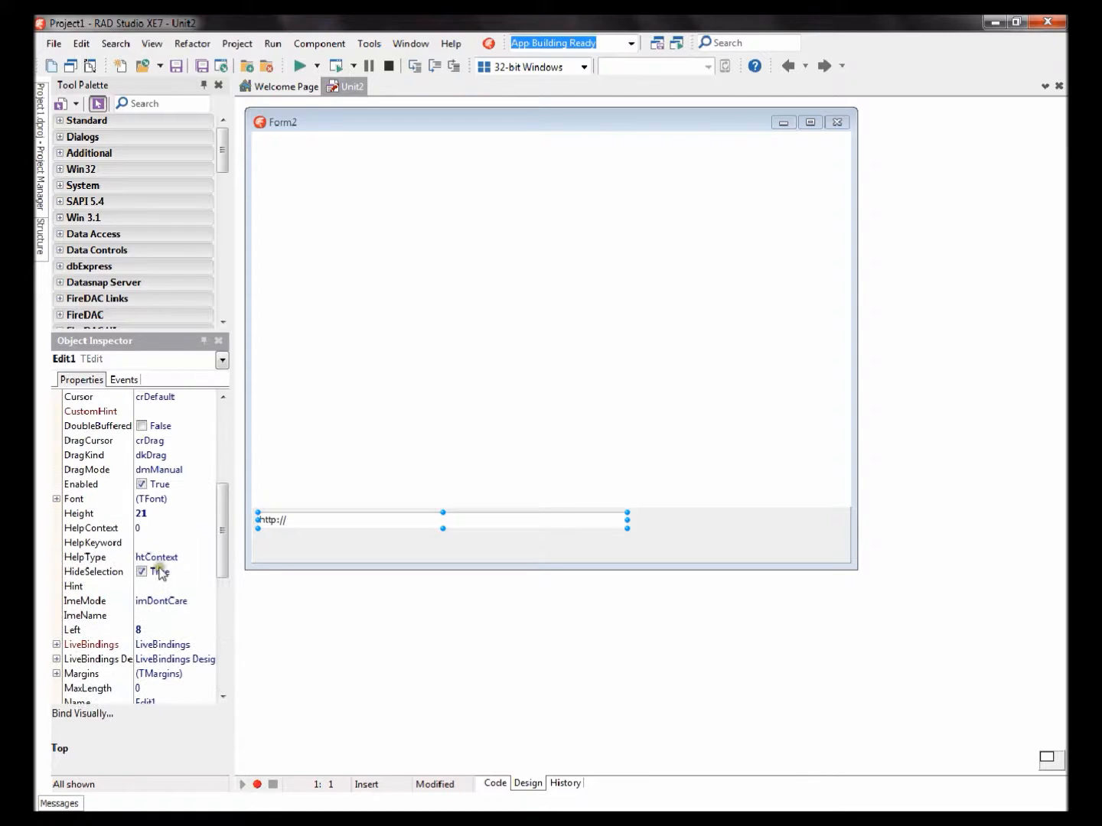
left_click(158, 499)
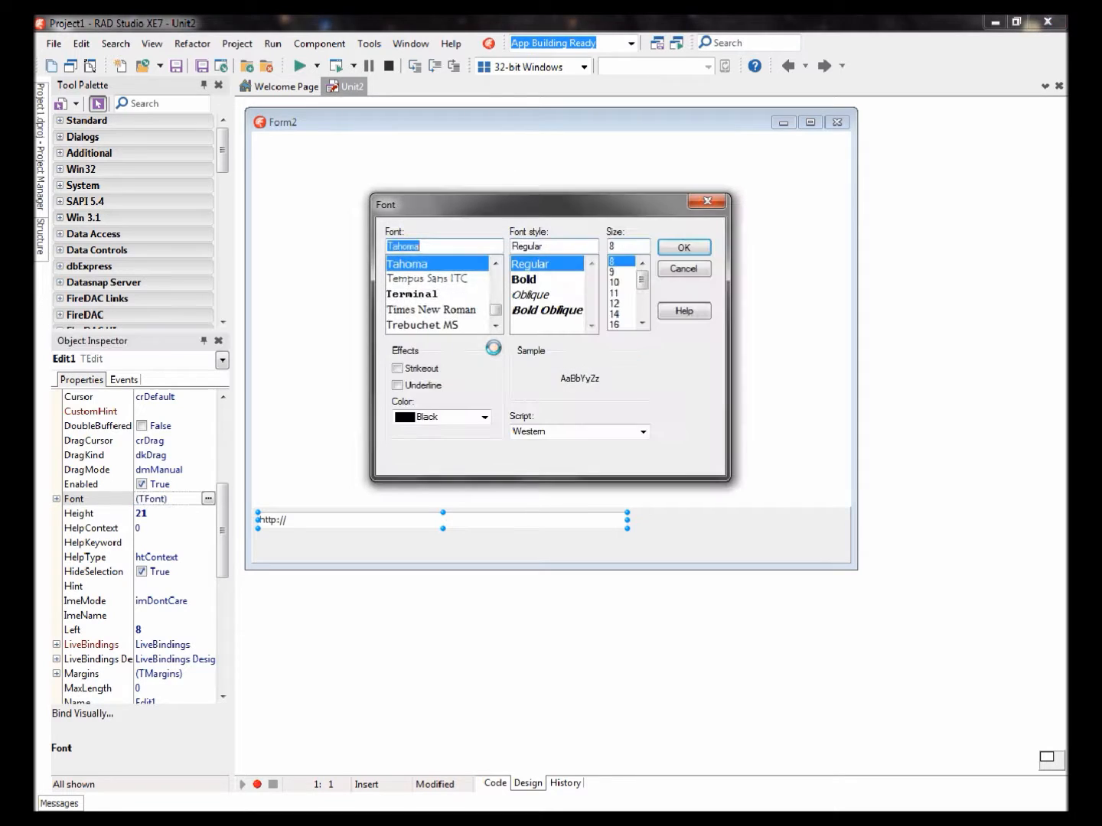
left_click(615, 303)
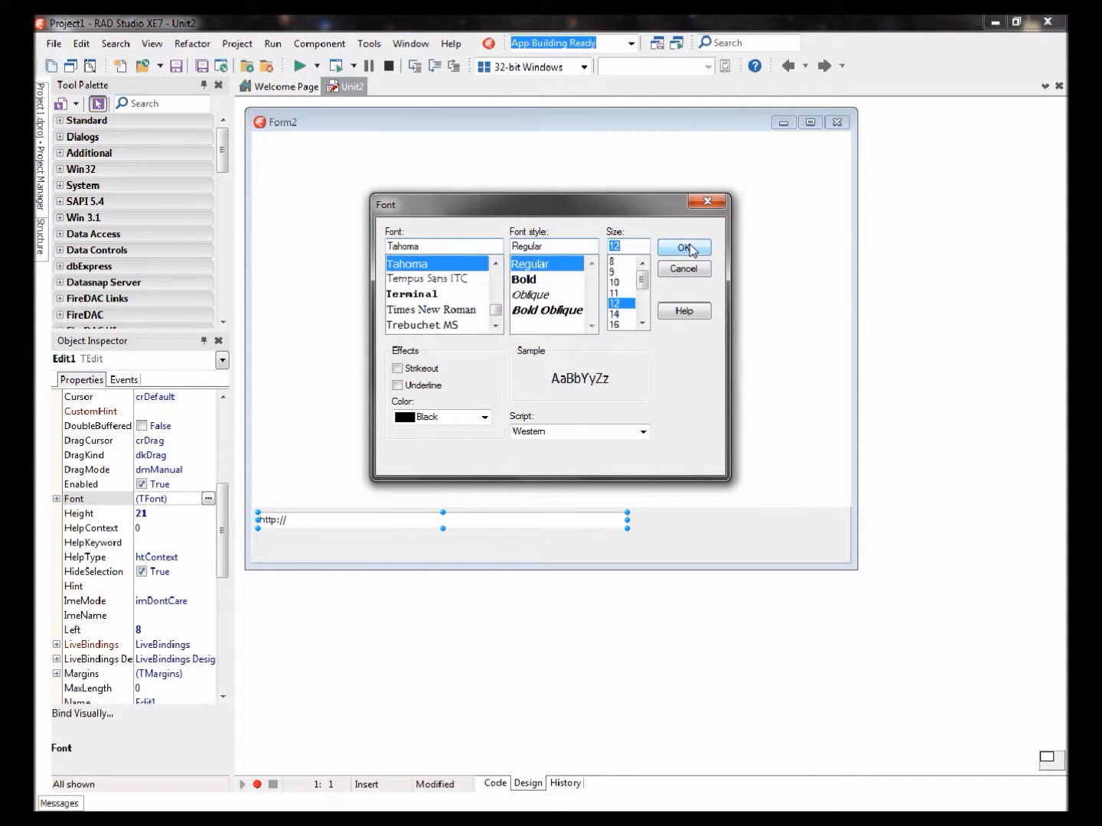
left_click(685, 248)
left_click(685, 532)
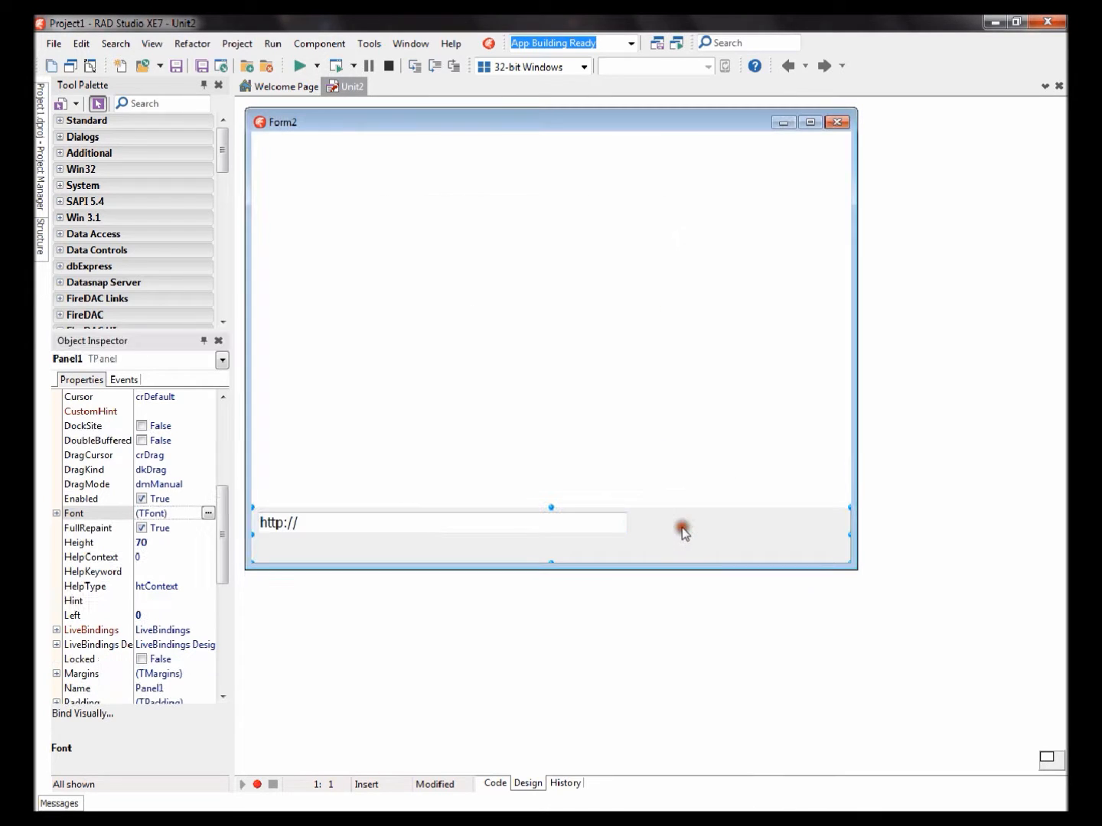
left_click(164, 104)
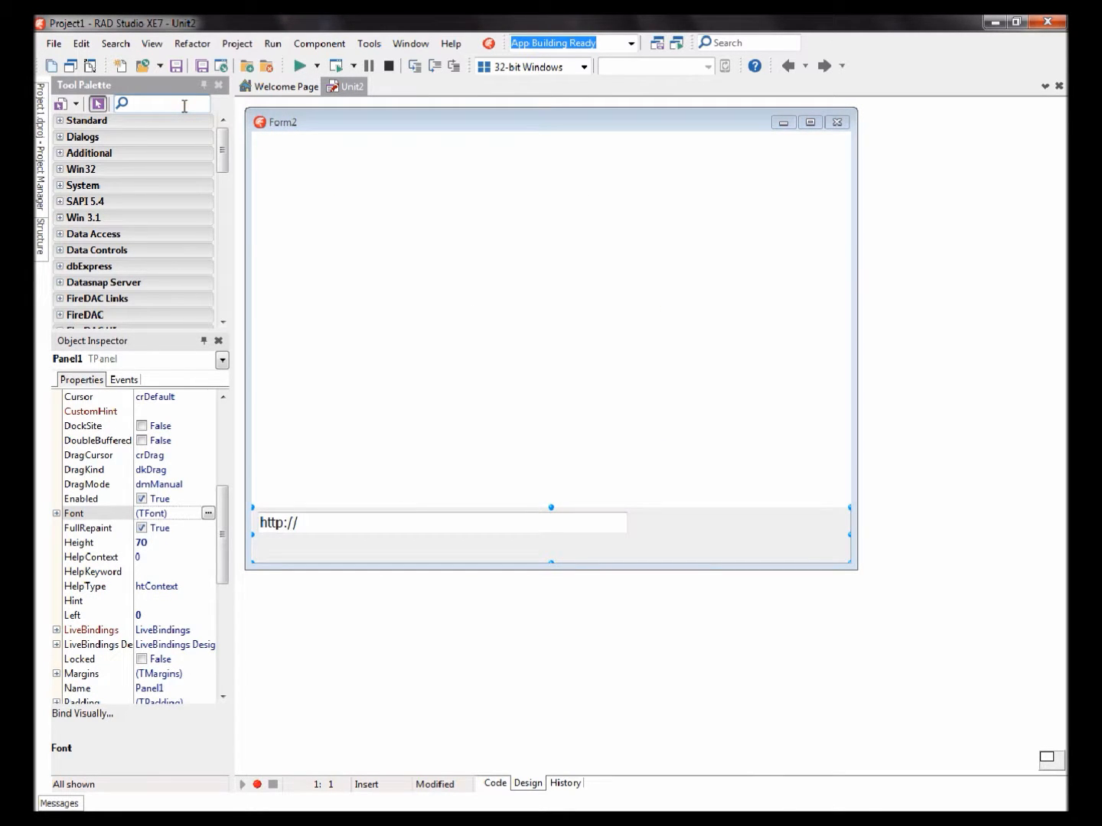
type("button")
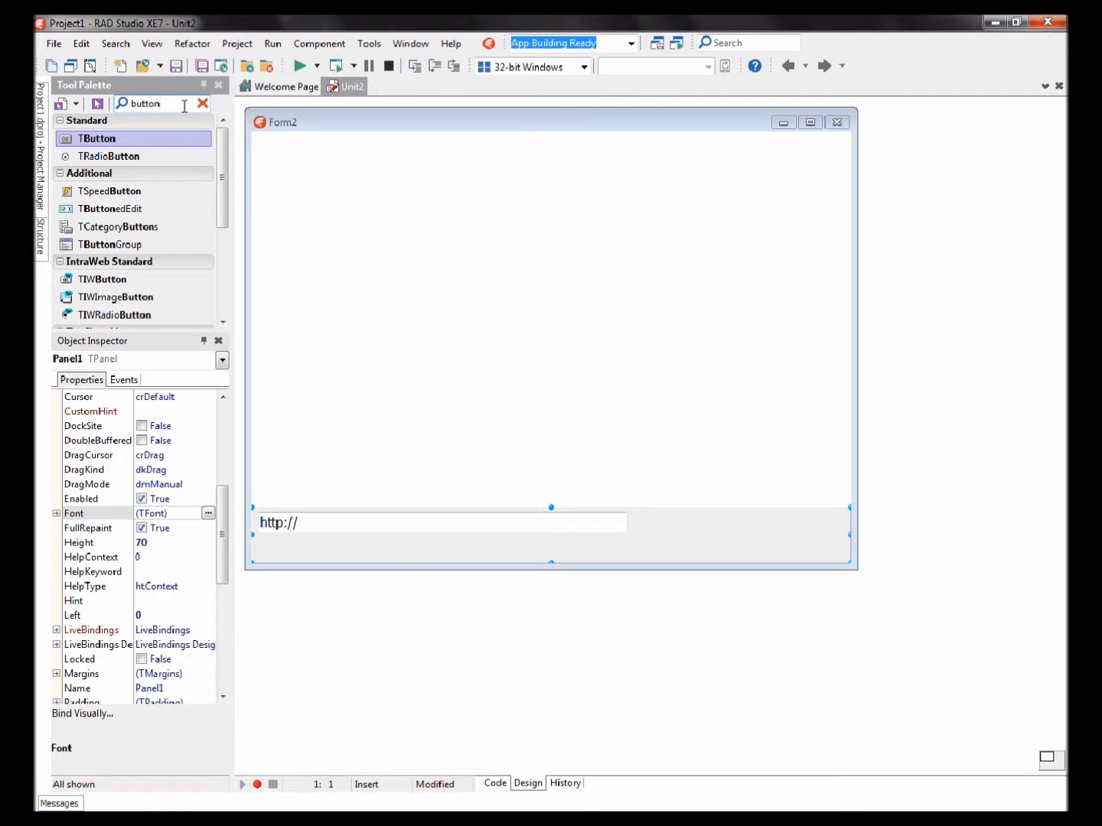
- Add Button1 to the right of the address field and stretch Edit1 up to it
double_click(151, 137)
left_click_drag(554, 540, 813, 522)
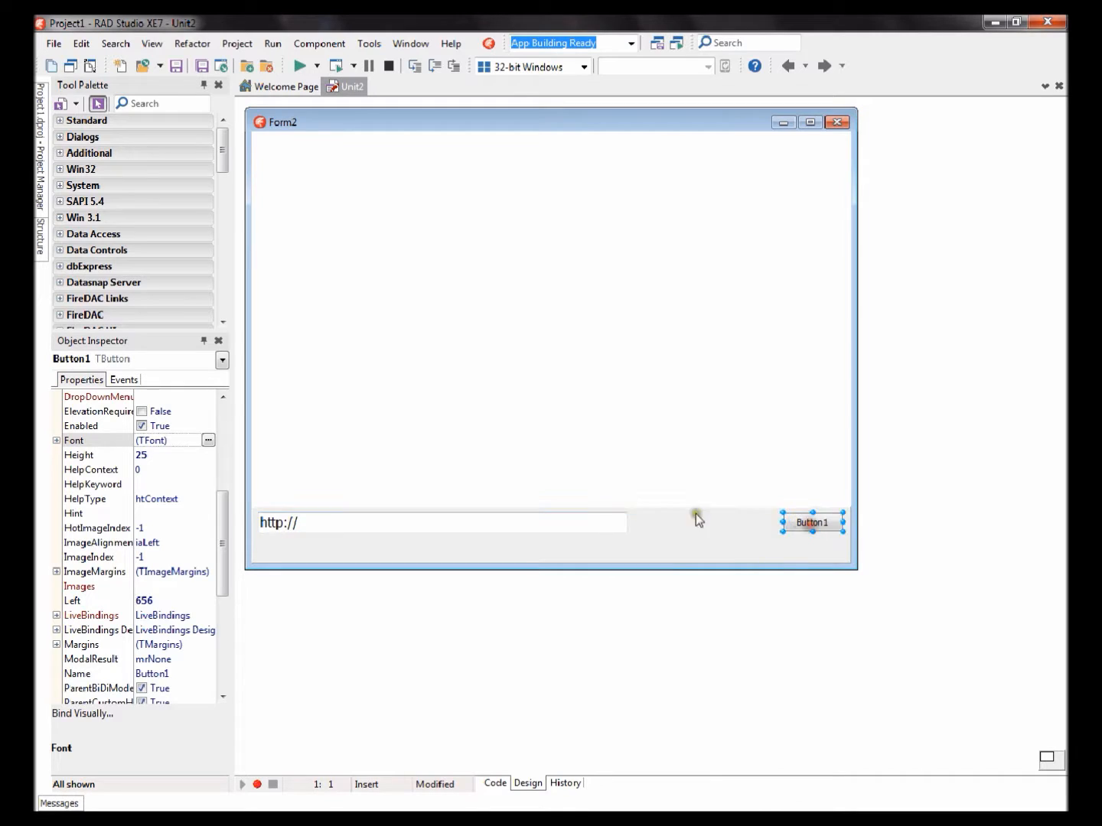
left_click(616, 523)
left_click_drag(627, 522, 777, 523)
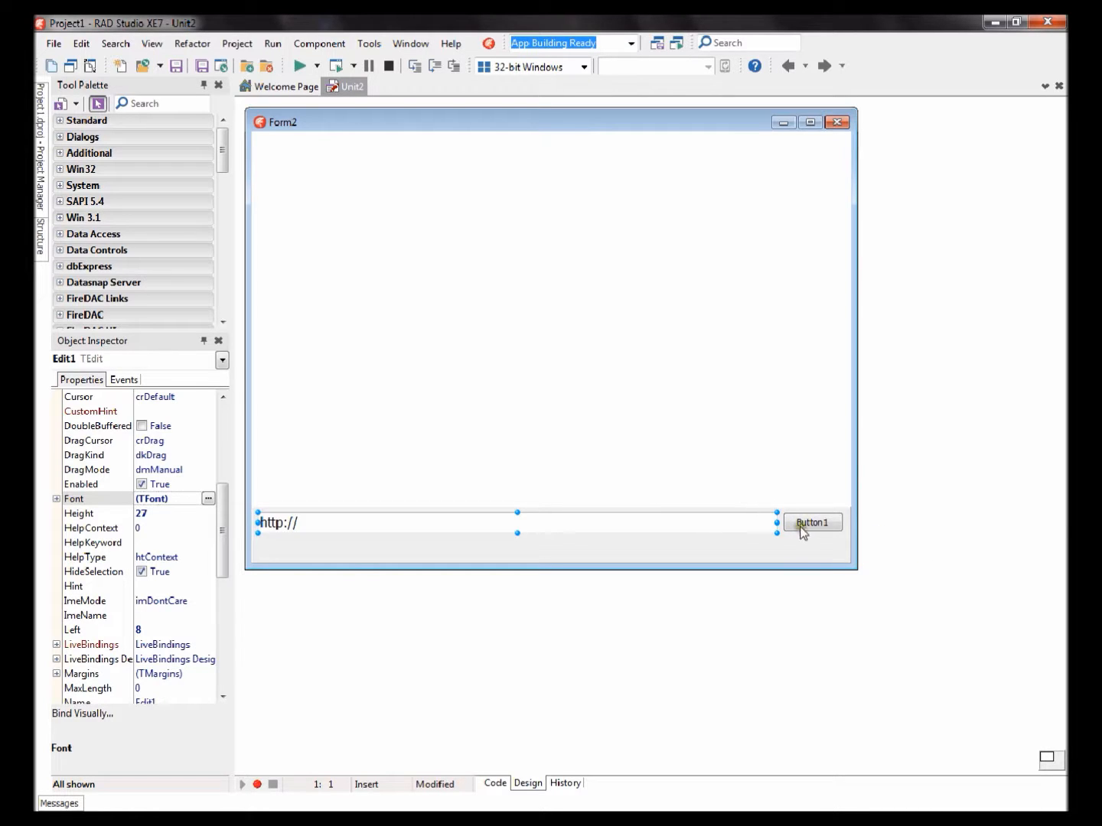
- Add Button2 and move it to the panel's lower left
left_click(425, 548)
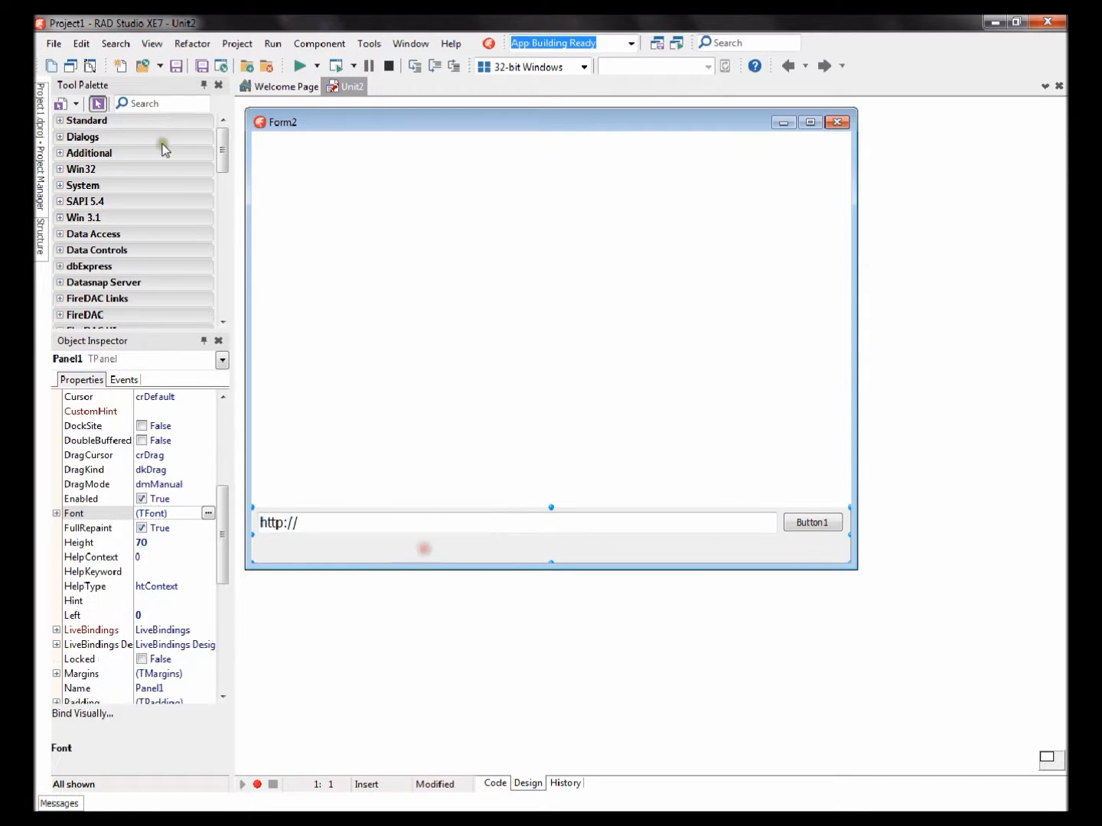
left_click(145, 104)
left_click(86, 121)
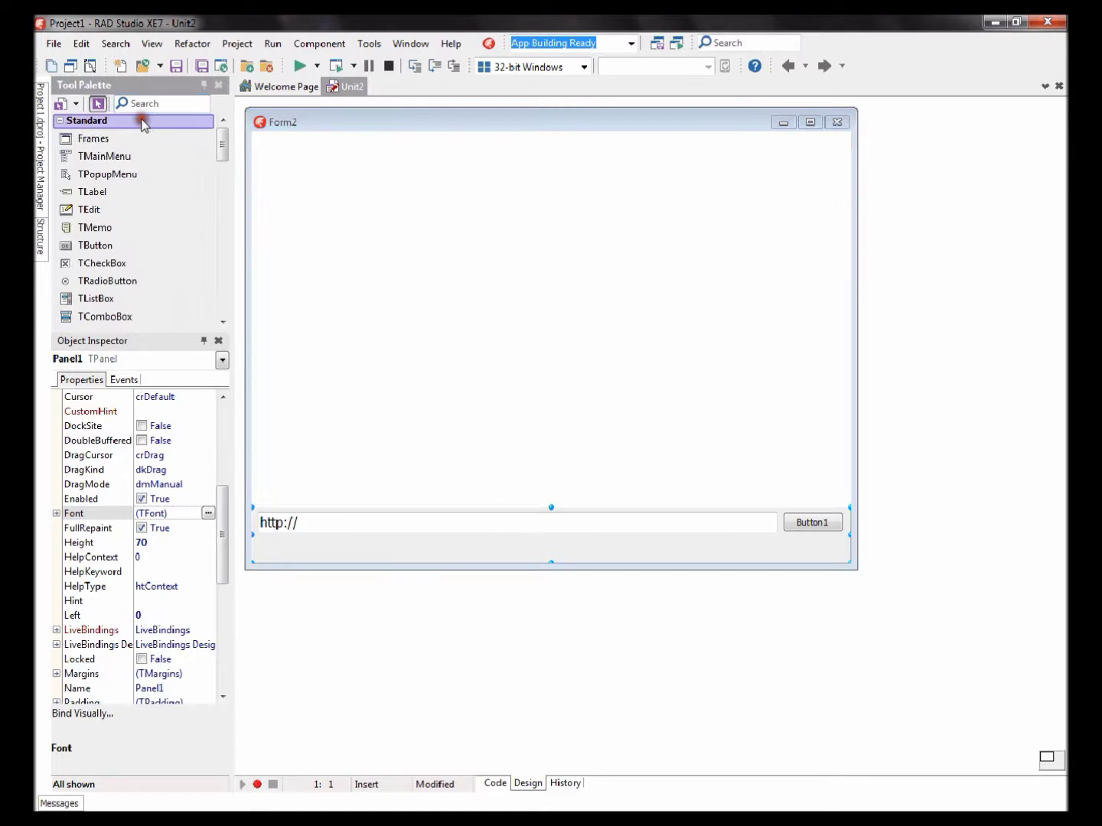
double_click(94, 244)
left_click_drag(552, 537, 287, 549)
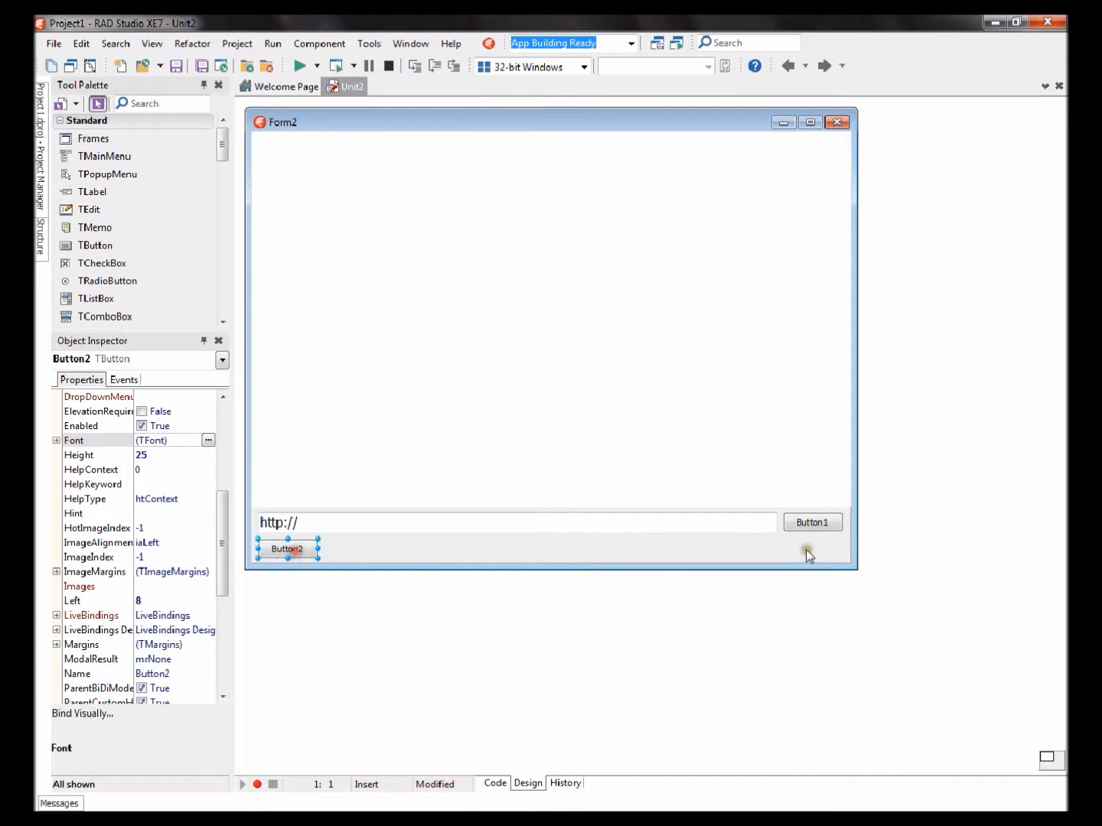
left_click(812, 522)
left_click(286, 547)
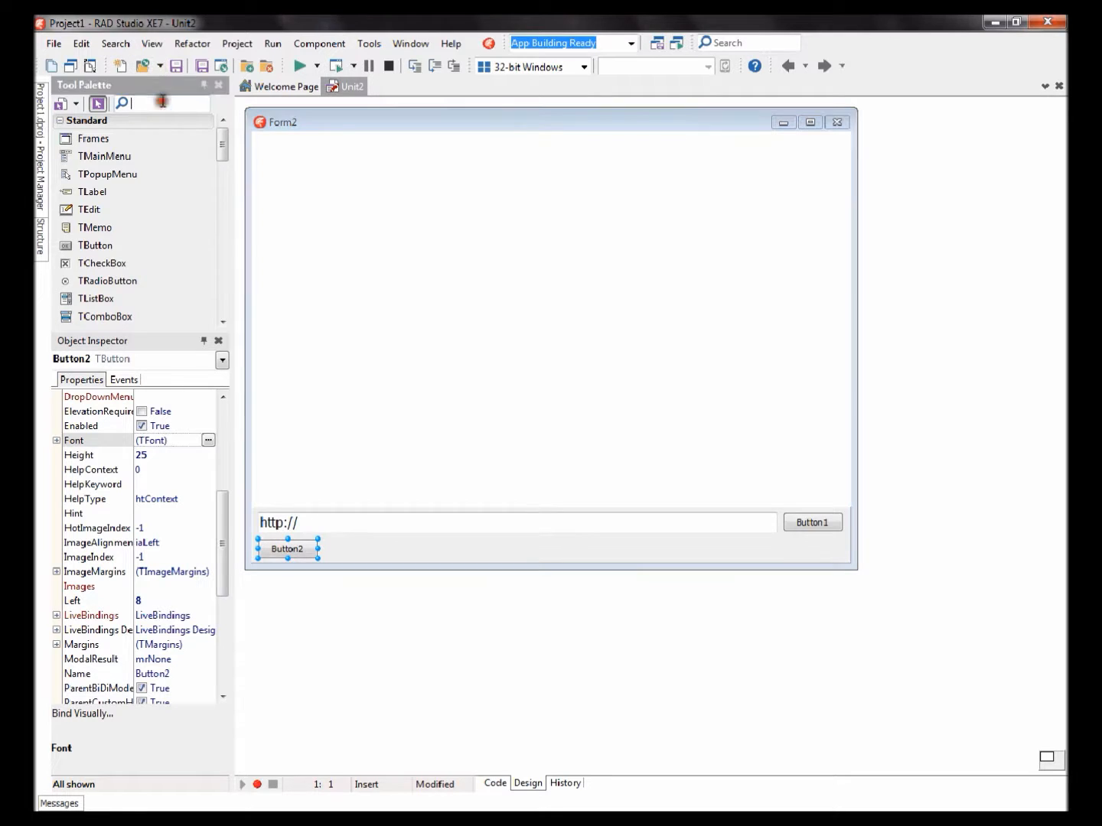
- Add Button3, Button4 and Button5 in a row beside Button2
left_click(94, 244)
double_click(95, 245)
left_click_drag(547, 536, 355, 549)
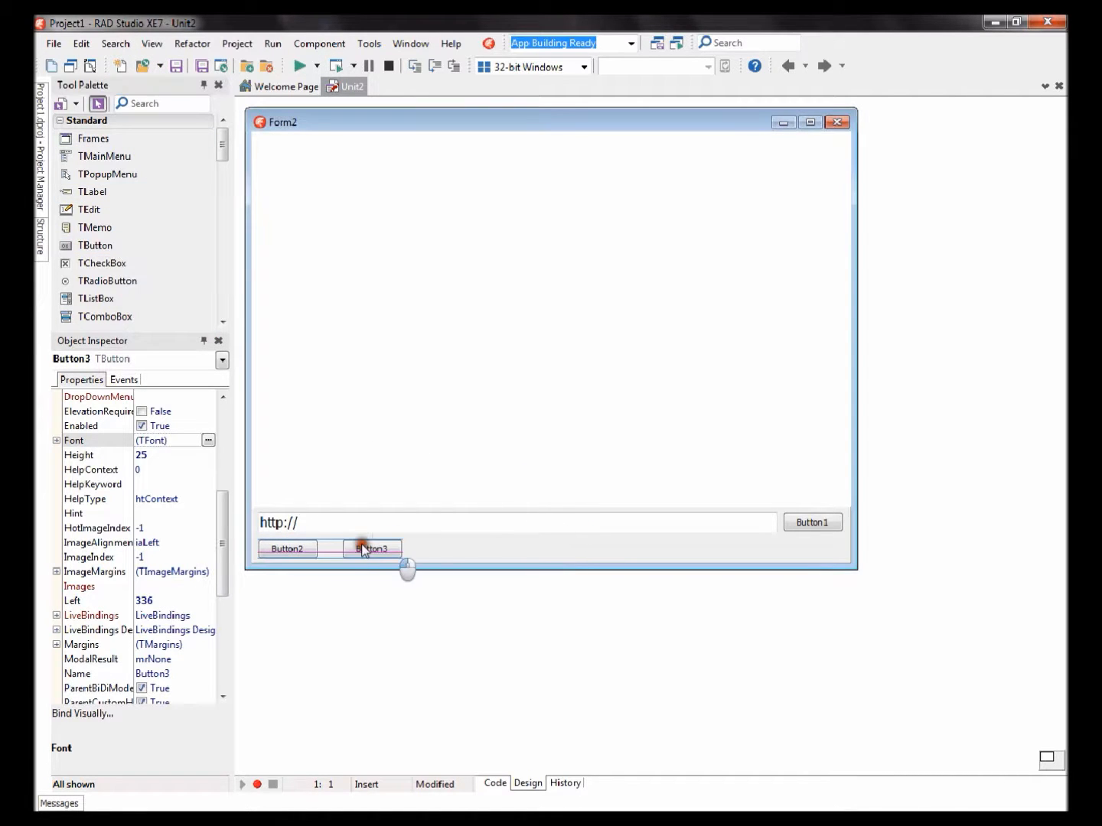
double_click(94, 245)
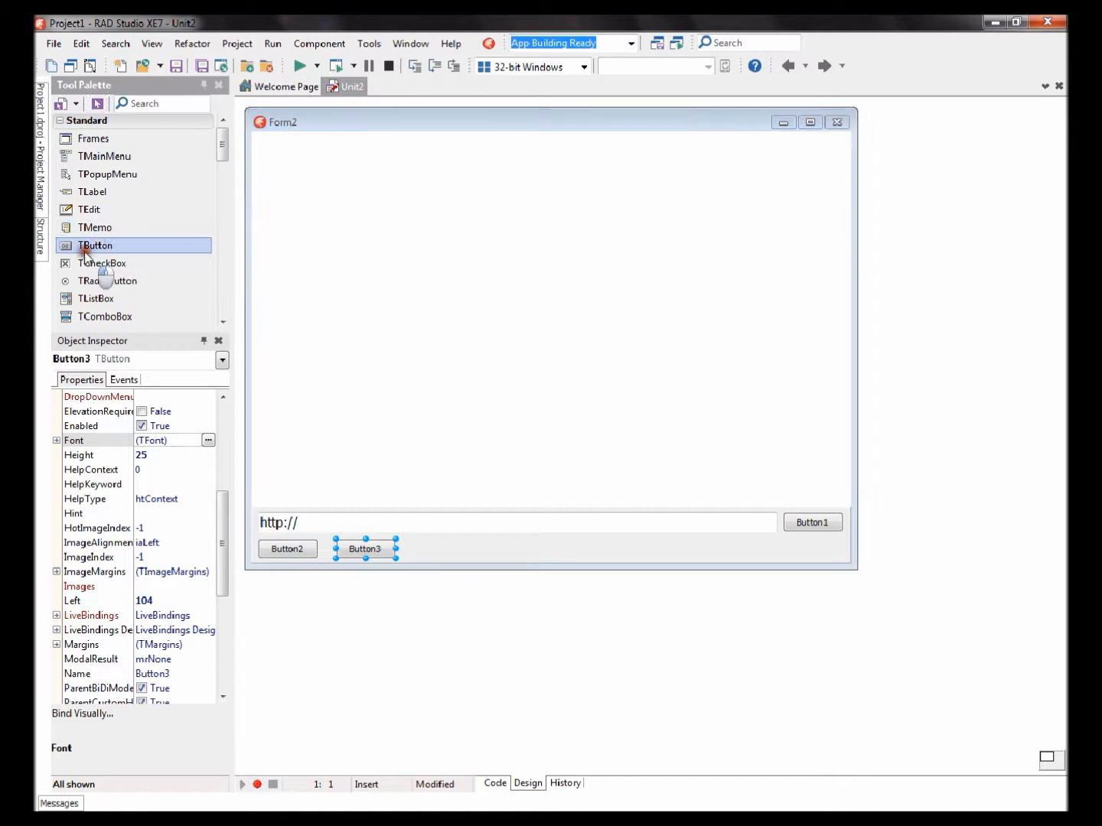
left_click_drag(551, 537, 443, 550)
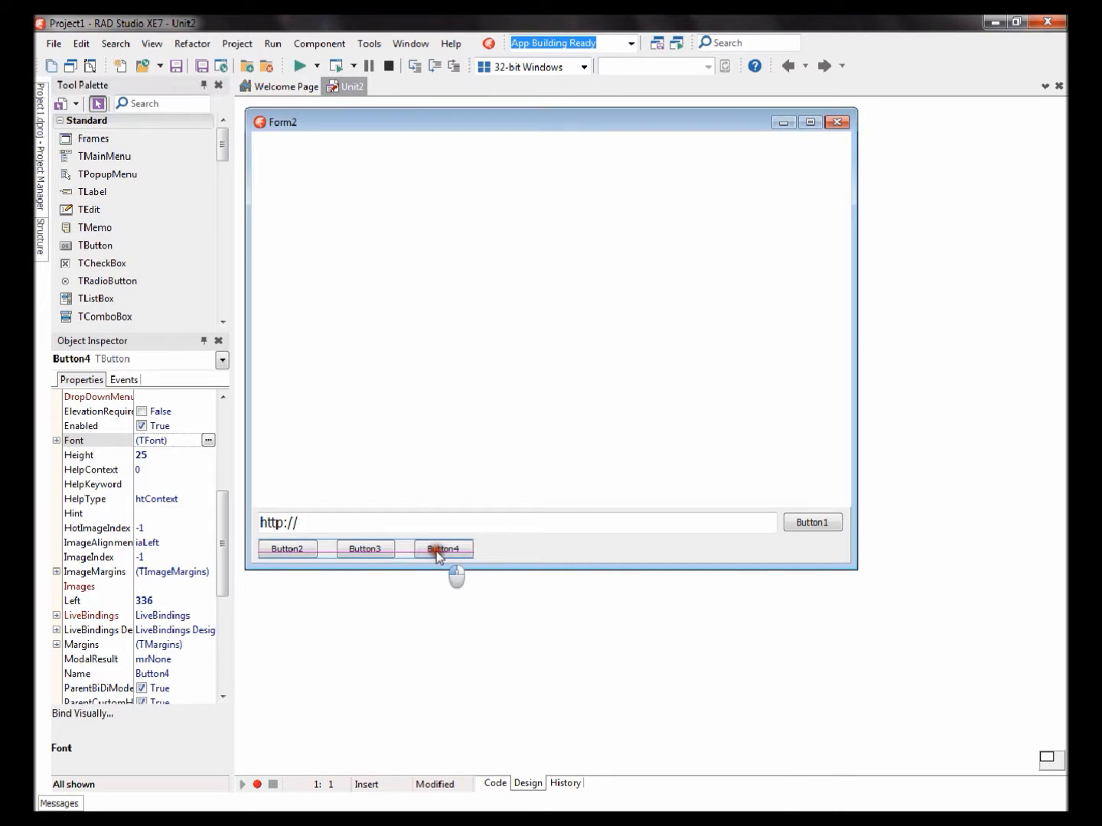
double_click(95, 244)
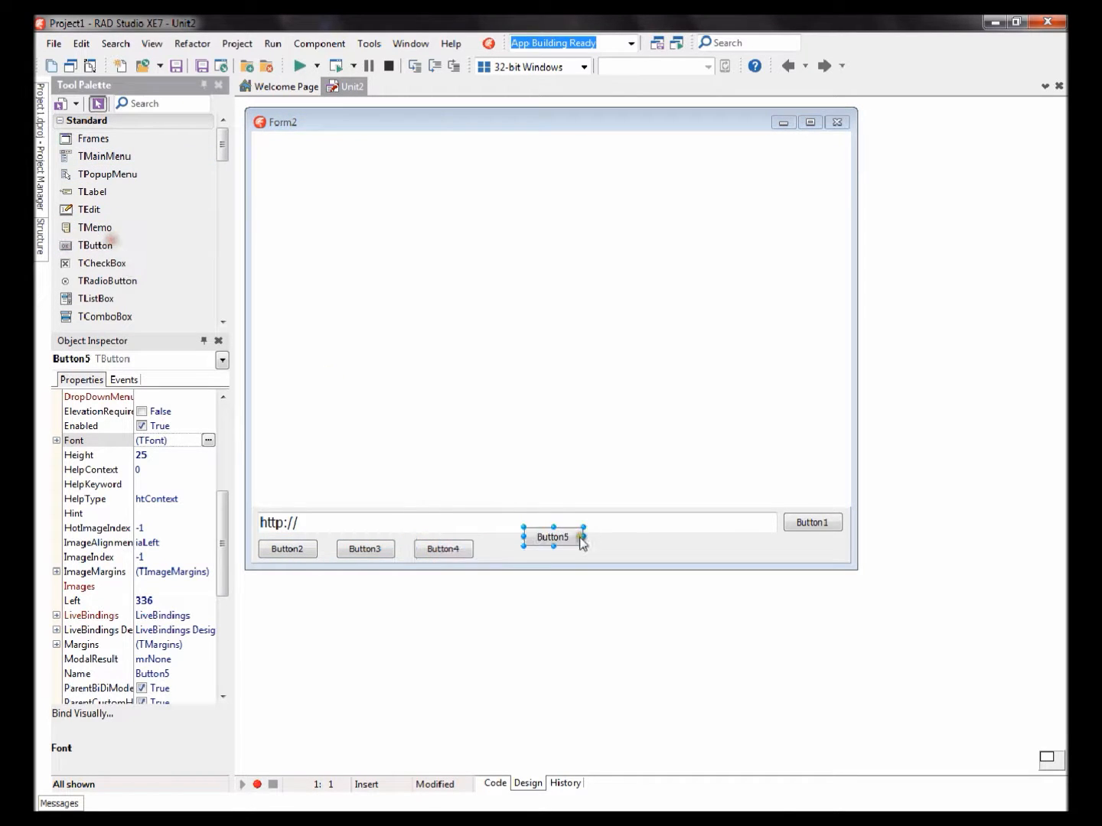
mouse_move(553, 538)
left_mouse_down()
mouse_move(525, 559)
mouse_move(520, 547)
left_mouse_up()
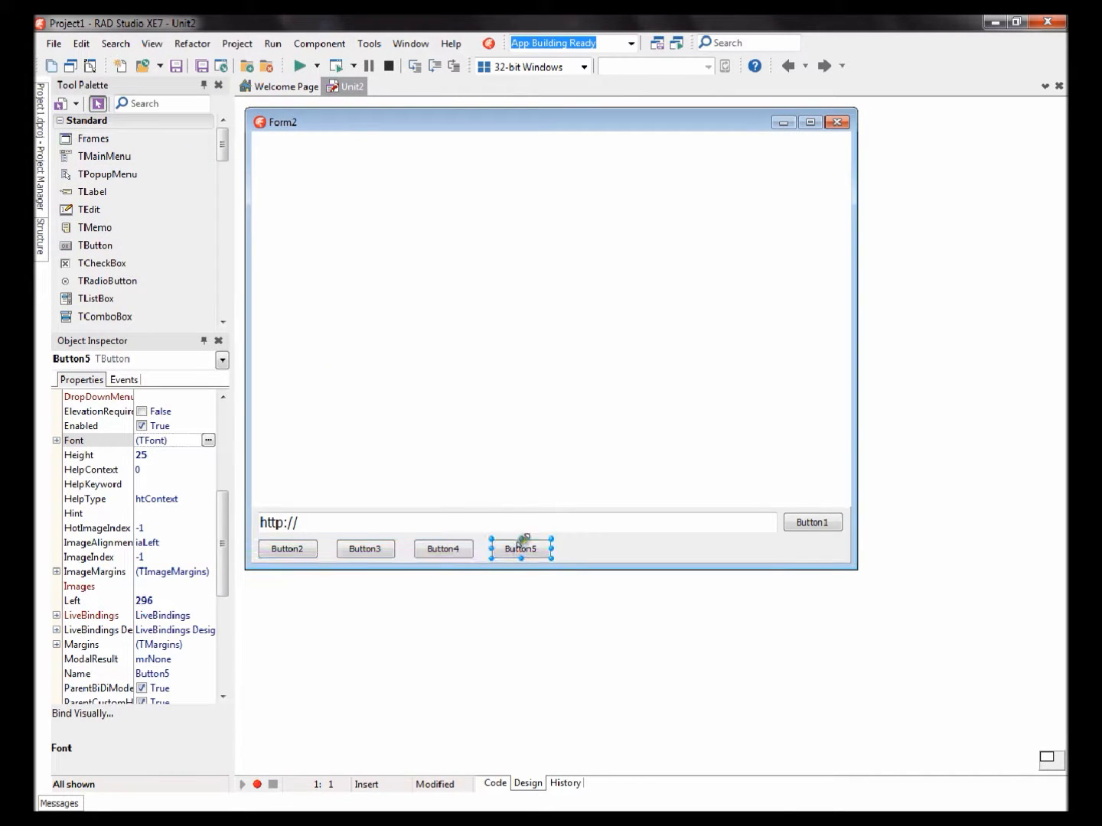
left_click(621, 550)
- Caption the first three buttons Go To, Back and Refresh
left_click(810, 524)
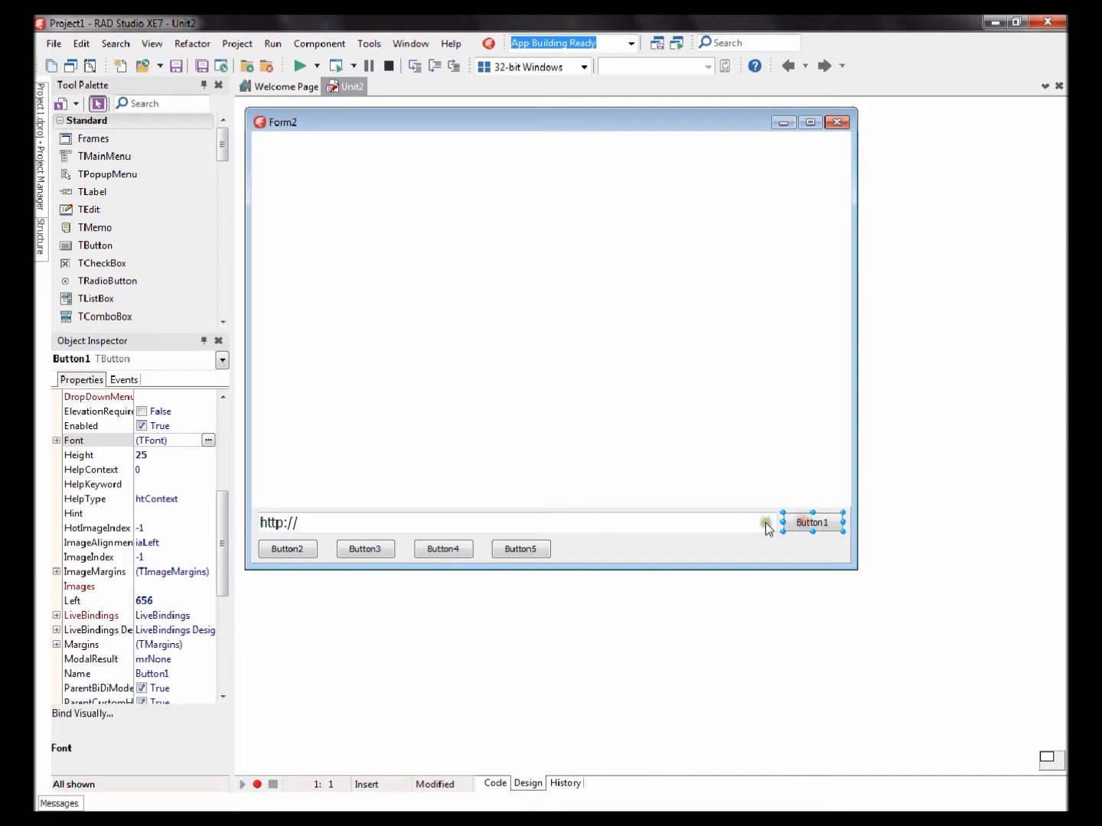
left_click(159, 499)
scroll(168, 504, "up", 1)
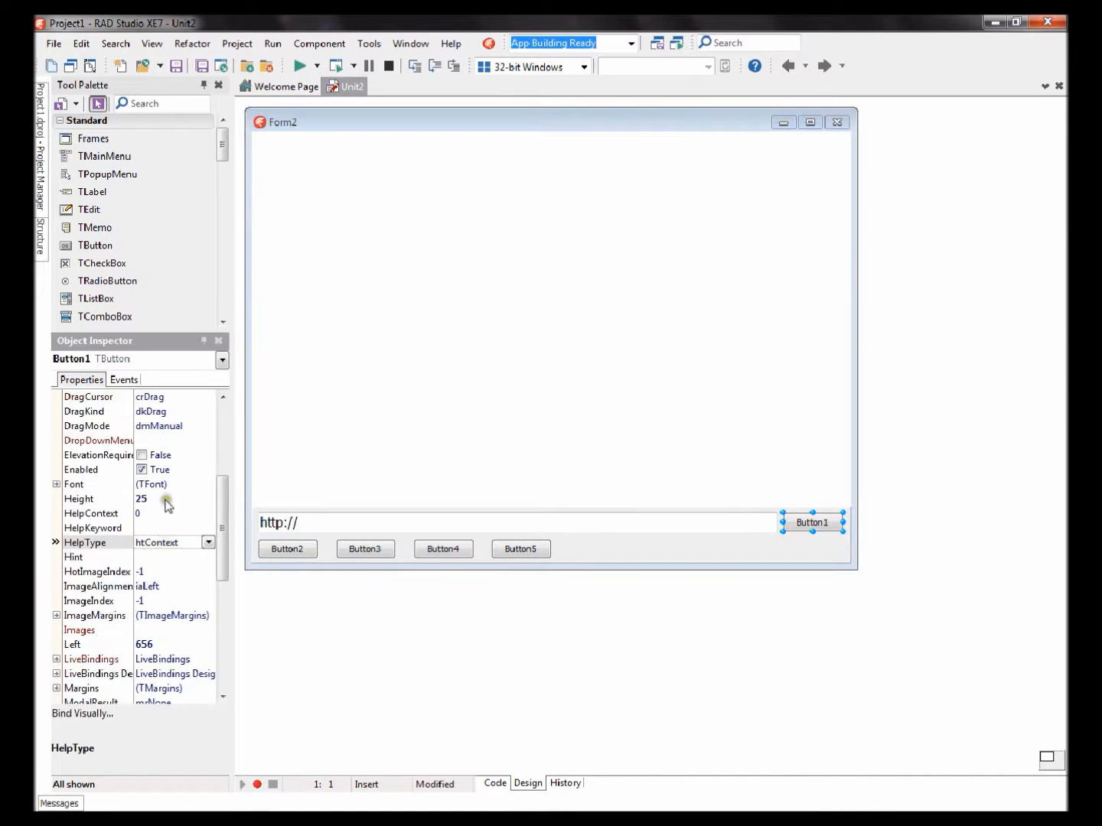
scroll(167, 504, "up", 5)
left_click(160, 484)
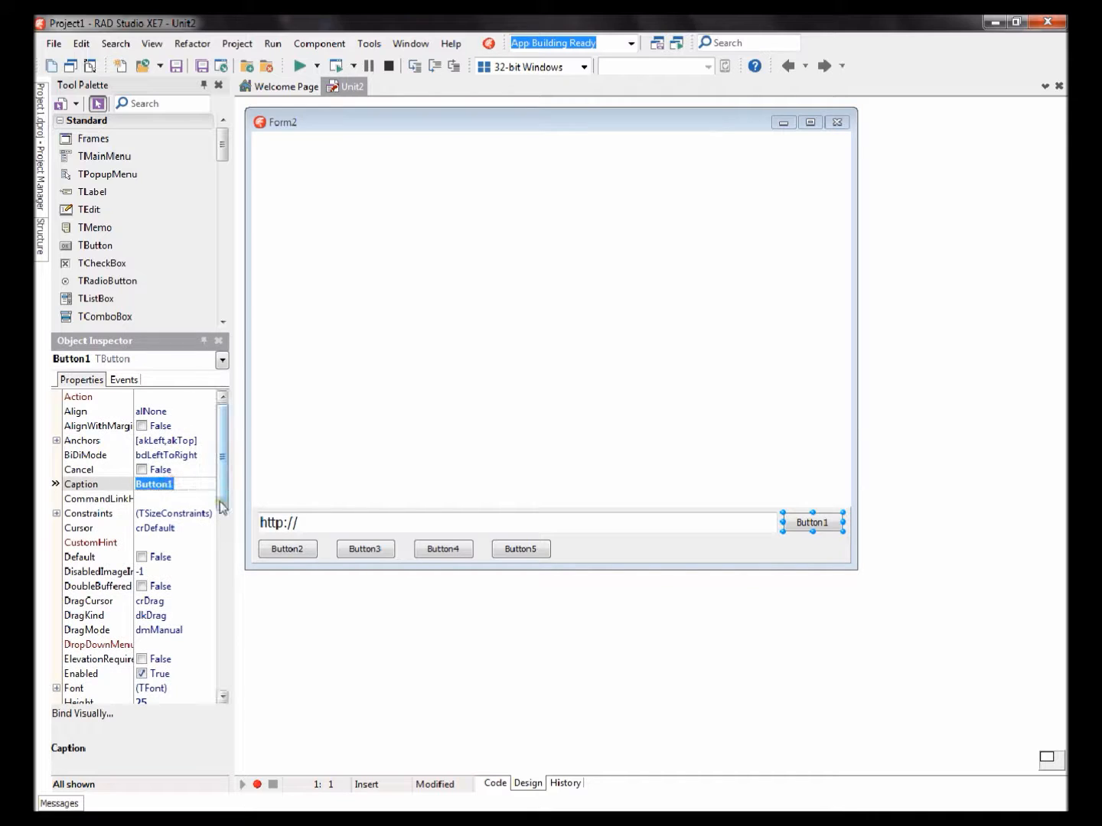
type("Go To")
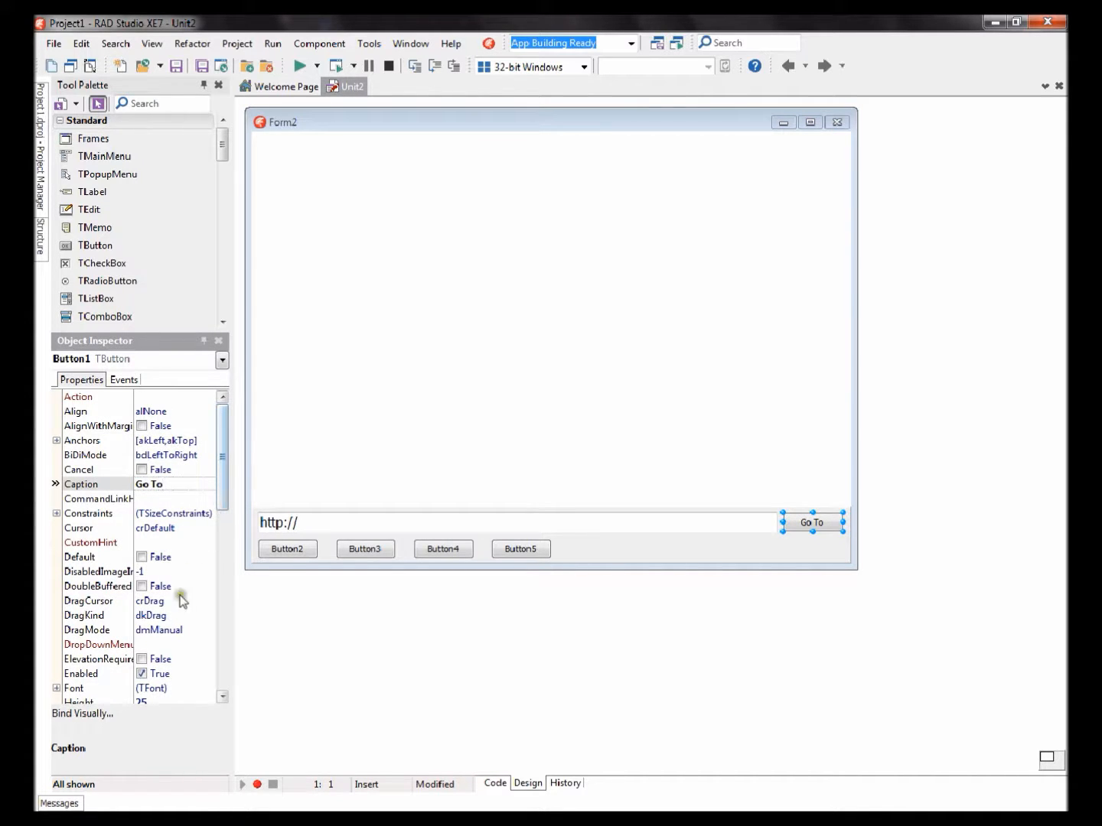
left_click(276, 551)
left_click(156, 485)
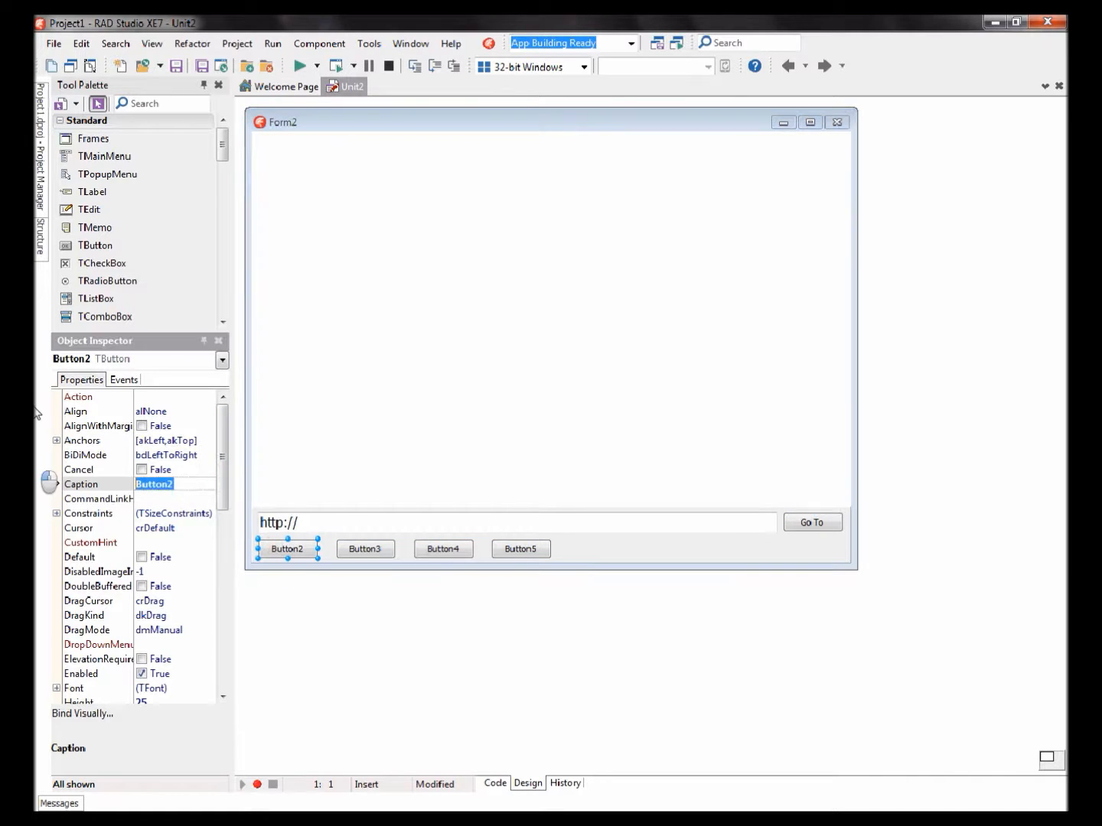
type("Back")
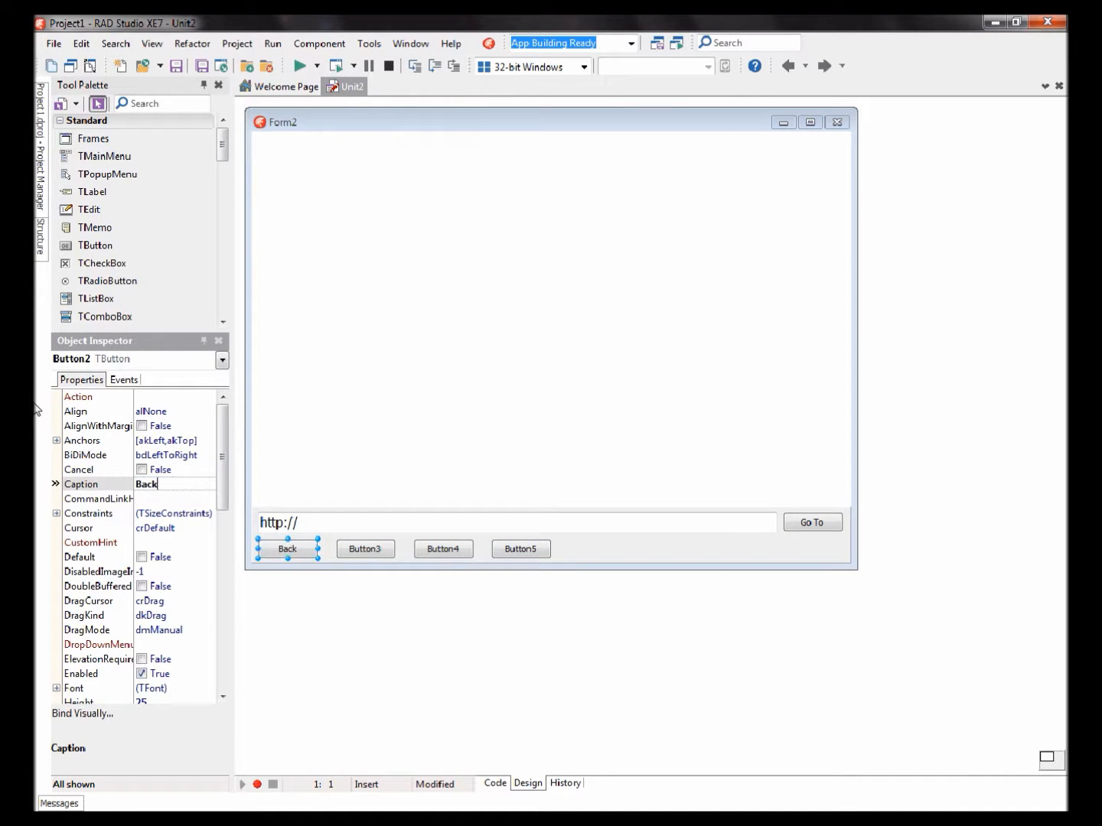
left_click(364, 549)
left_click(172, 484)
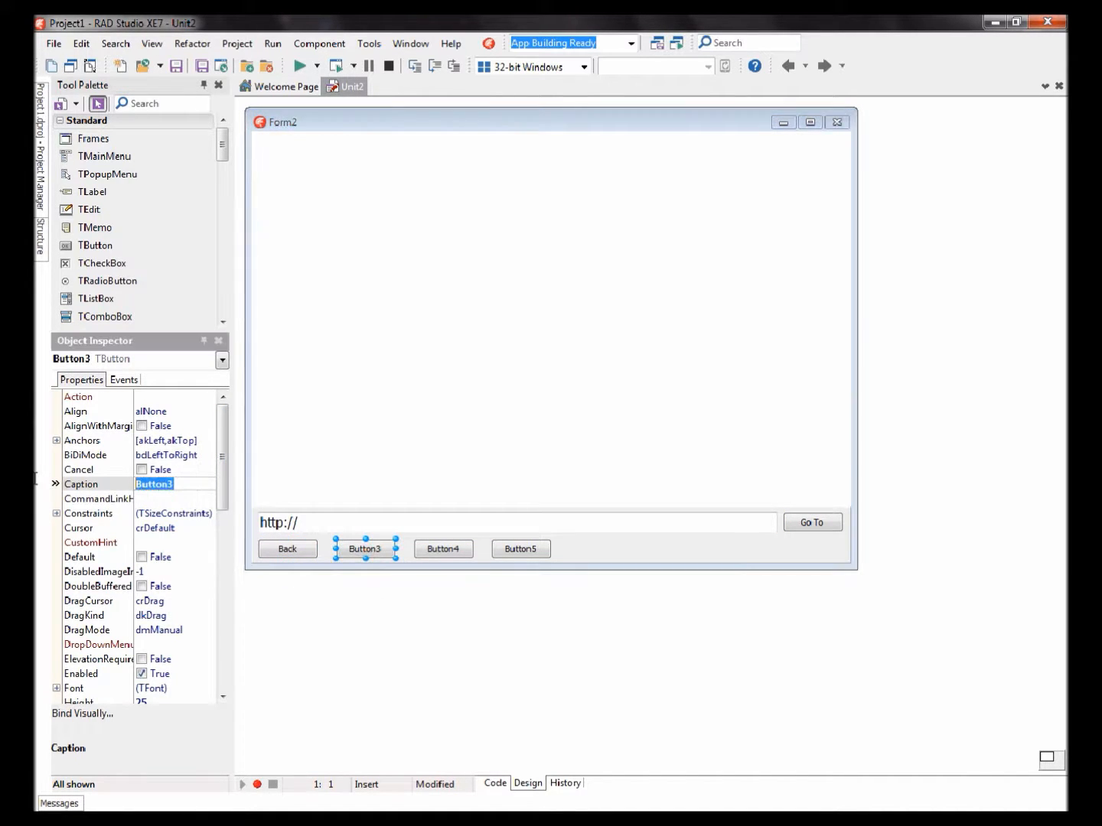
type("Refresh")
- Caption Button4 and Button5 Forward and Stop, then begin selecting the buttons
left_click(442, 549)
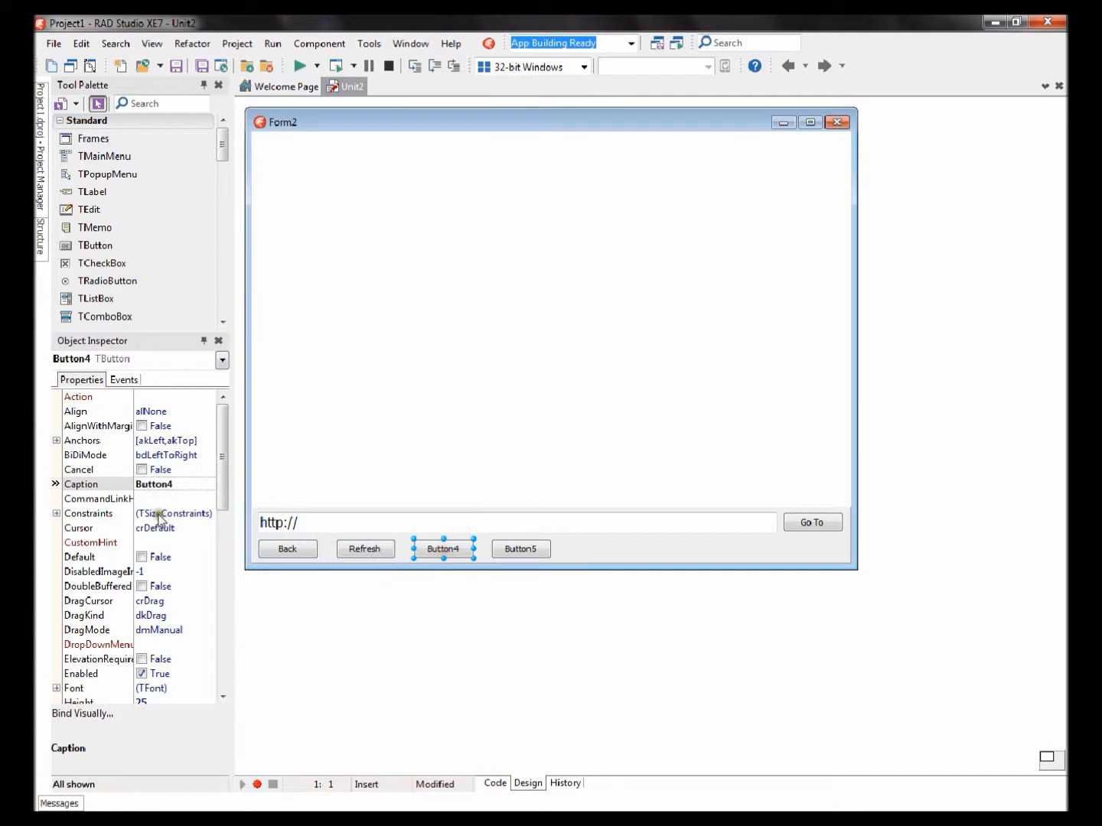
left_click(195, 485)
type("Forward")
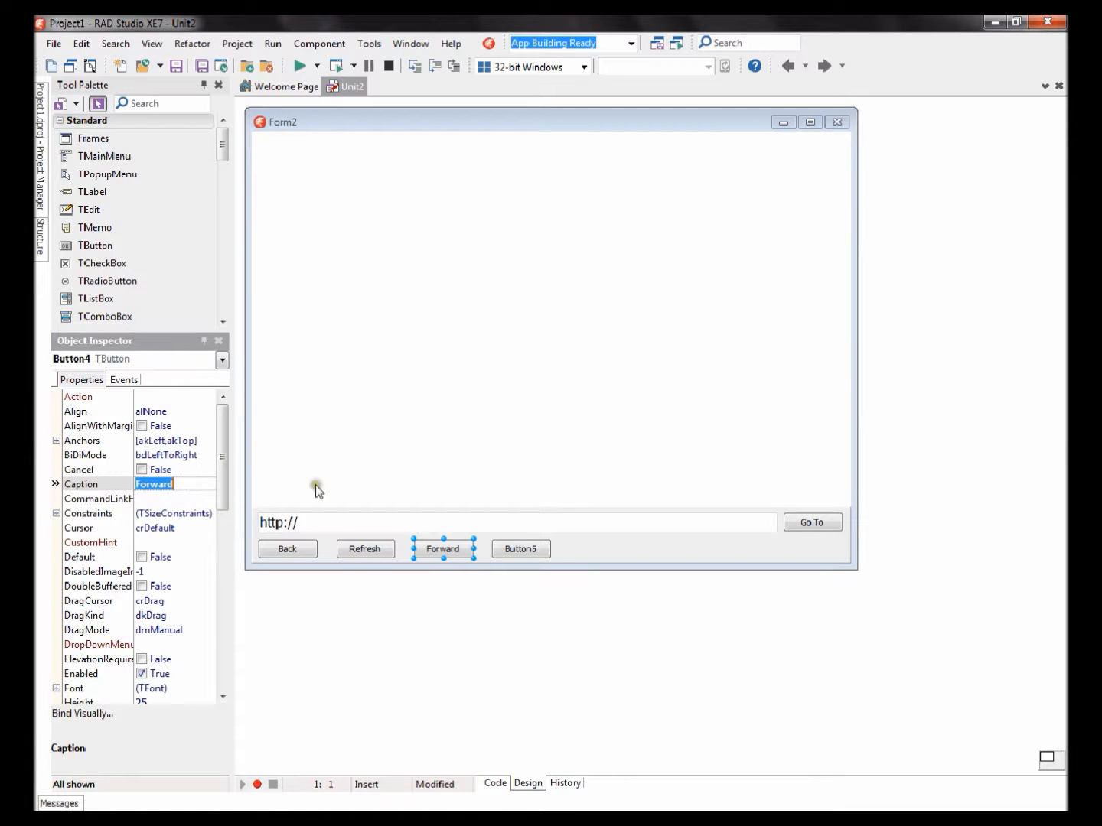
left_click(520, 548)
left_click(172, 484)
type("S")
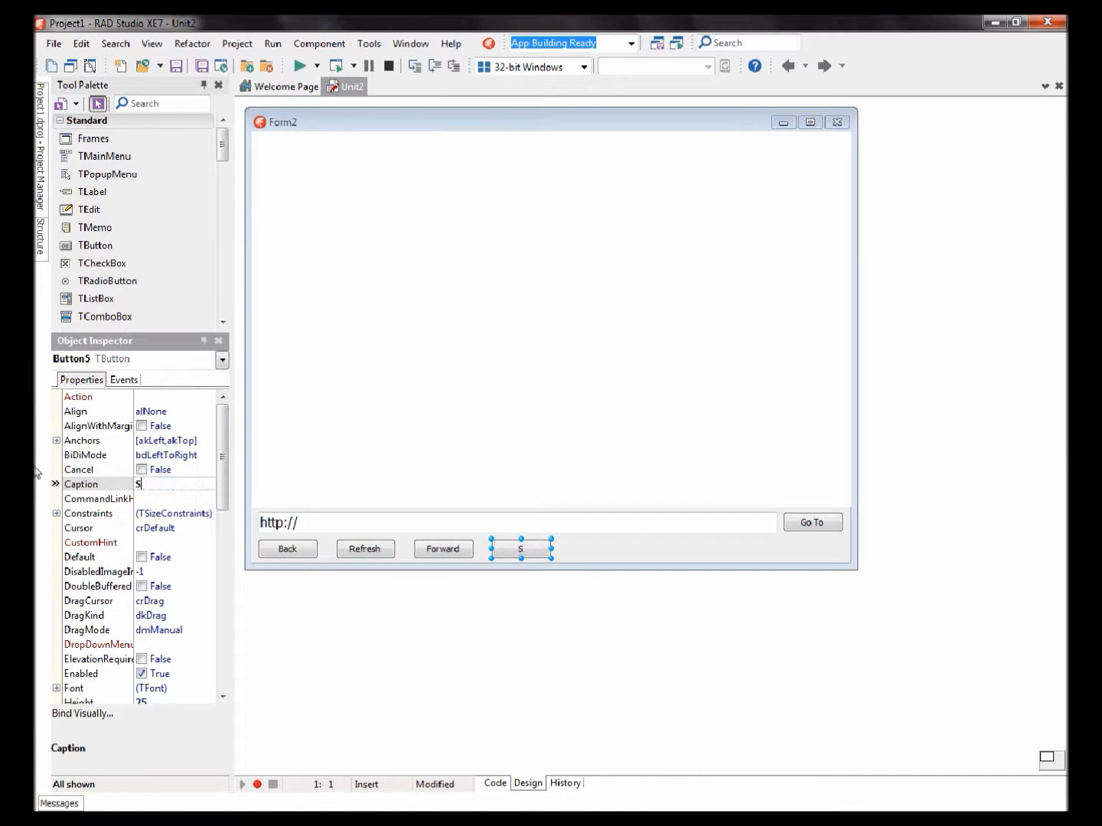
type("top")
key("Return")
left_click(812, 522)
left_click(520, 550, "shift")
- Shift-select all five buttons and set their font size to 12 in the Font dialog
left_click(443, 548, "shift")
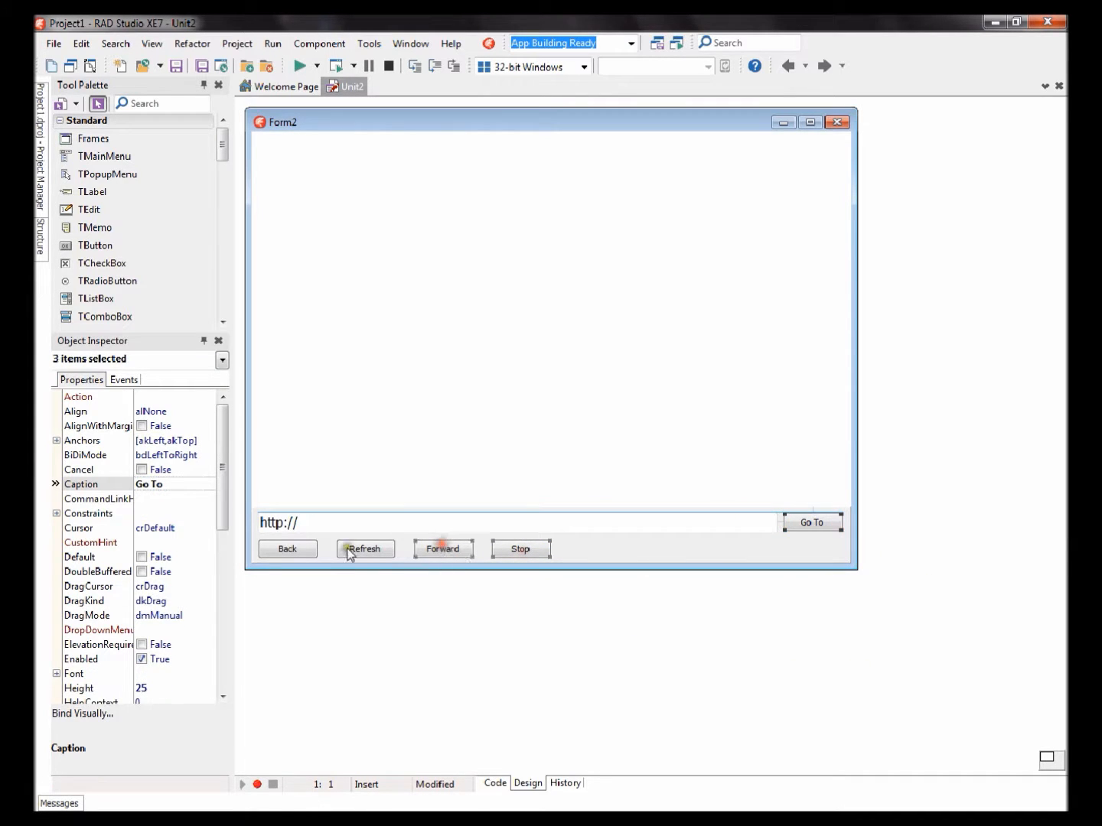
left_click(364, 548, "shift")
left_click(287, 549, "shift")
scroll(164, 602, "down", 5)
scroll(164, 602, "down", 2)
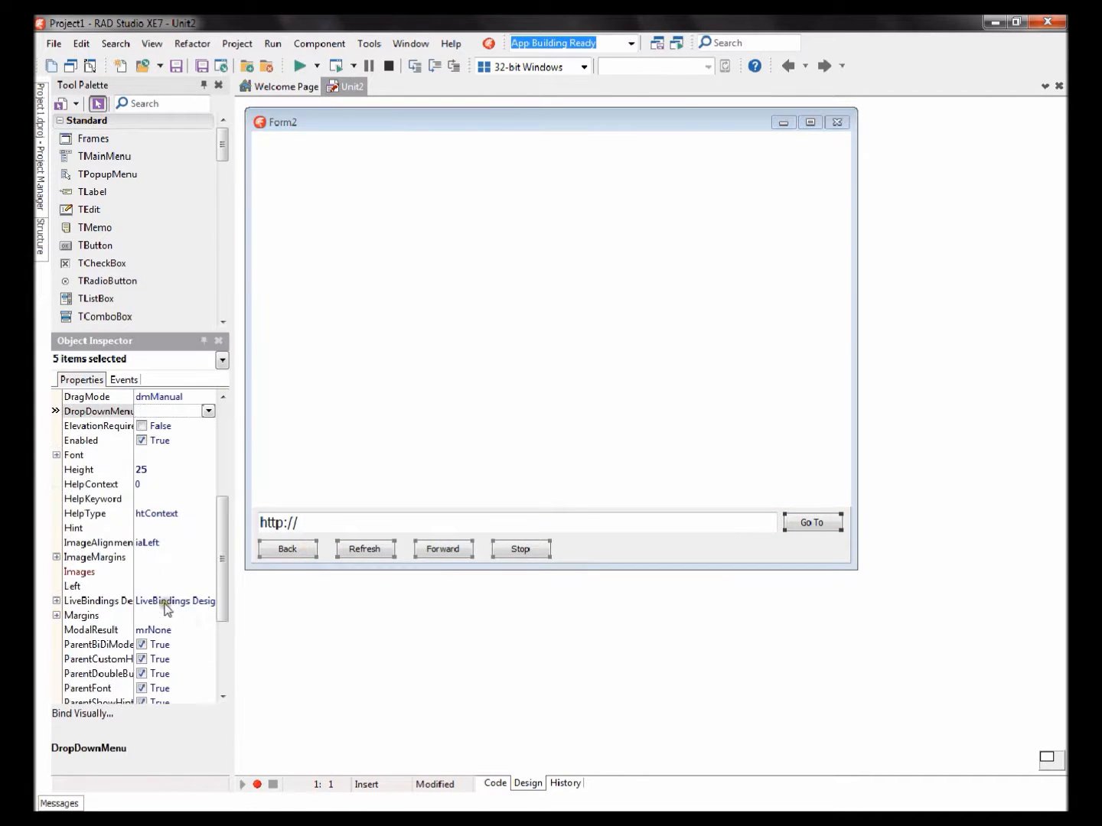
scroll(166, 609, "down", 3)
scroll(166, 609, "up", 2)
scroll(163, 559, "up", 3)
left_click(157, 470)
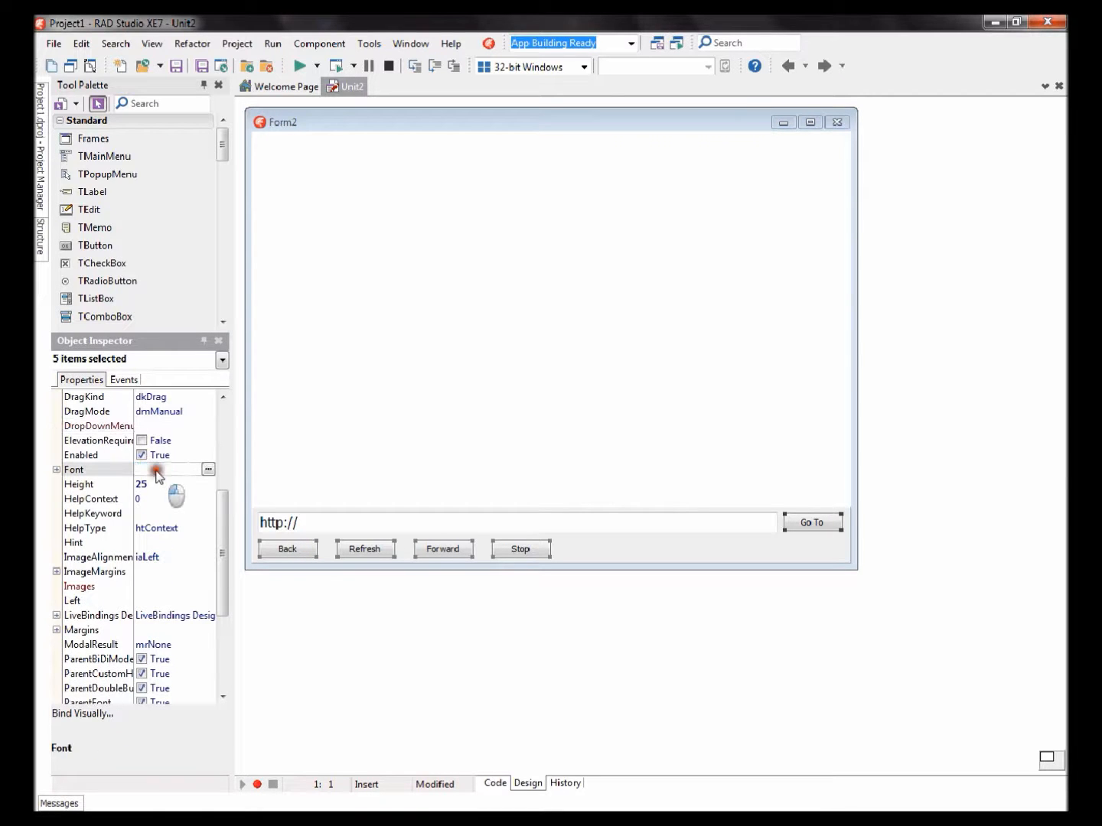
double_click(157, 470)
left_click(615, 303)
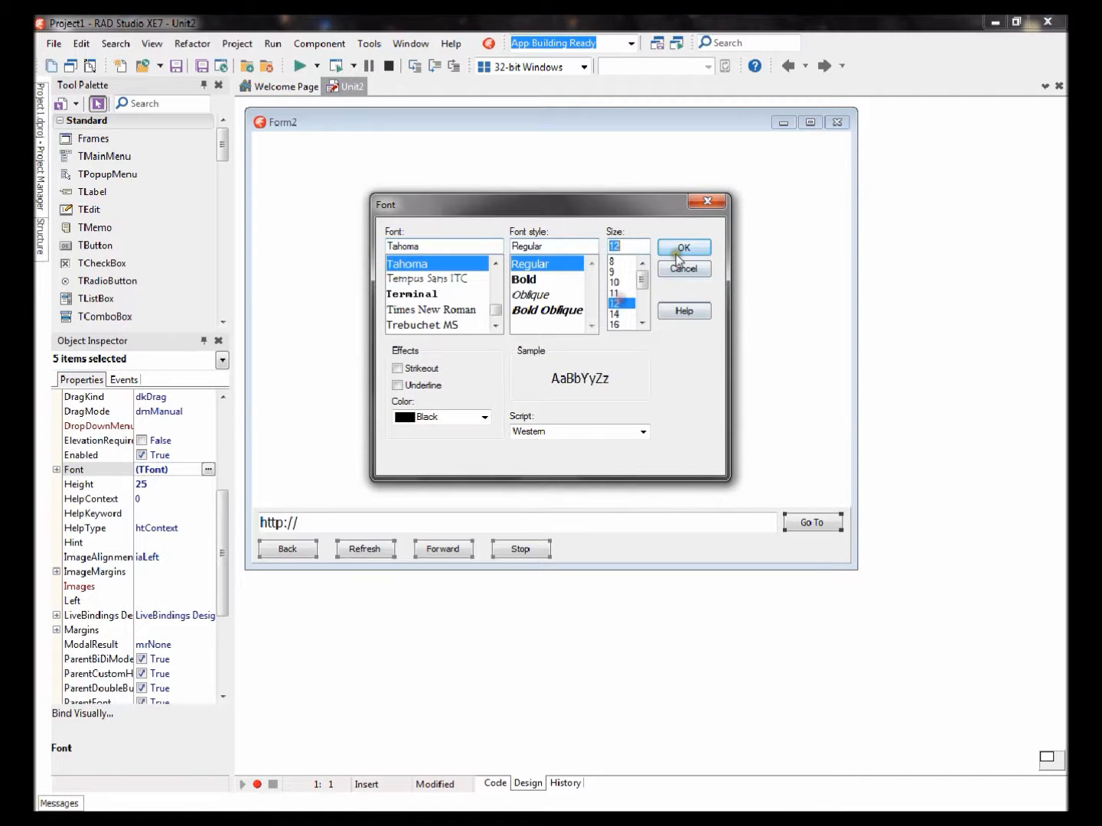
left_click(683, 248)
left_click(588, 547)
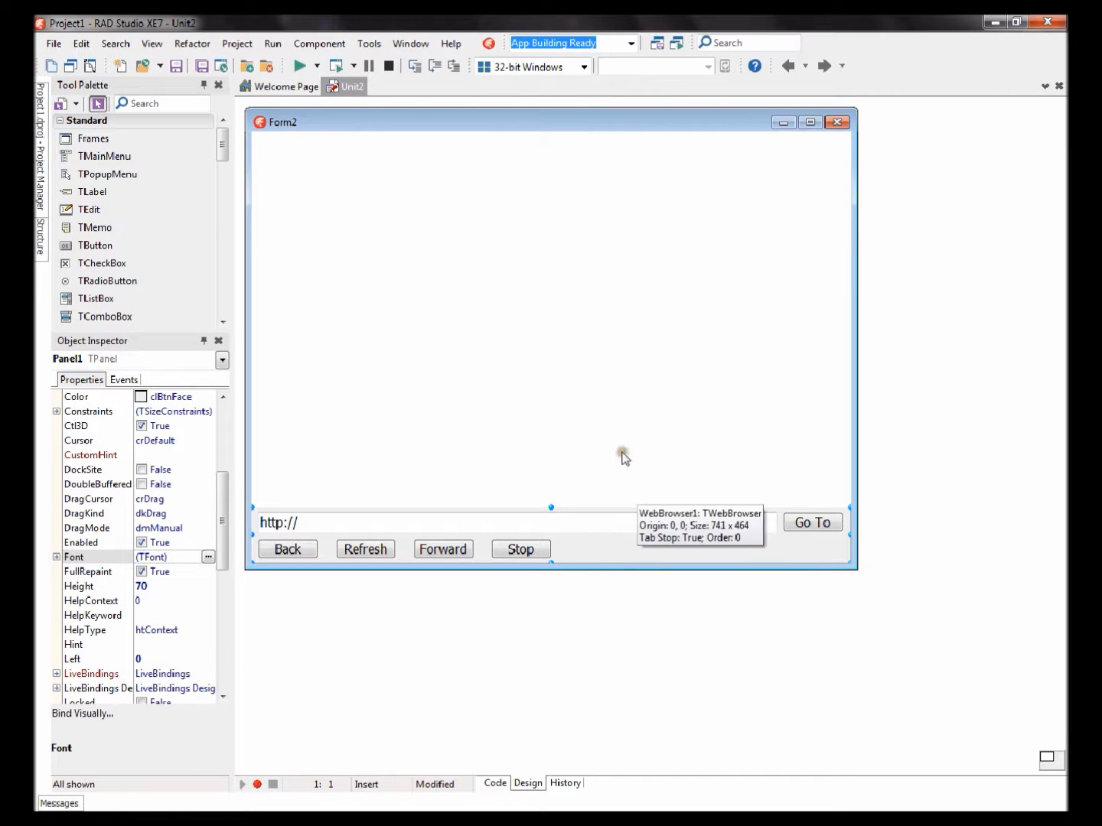
- Set Form2's Caption to 'Web Browser - <name>'
left_click(403, 122)
left_click(160, 455)
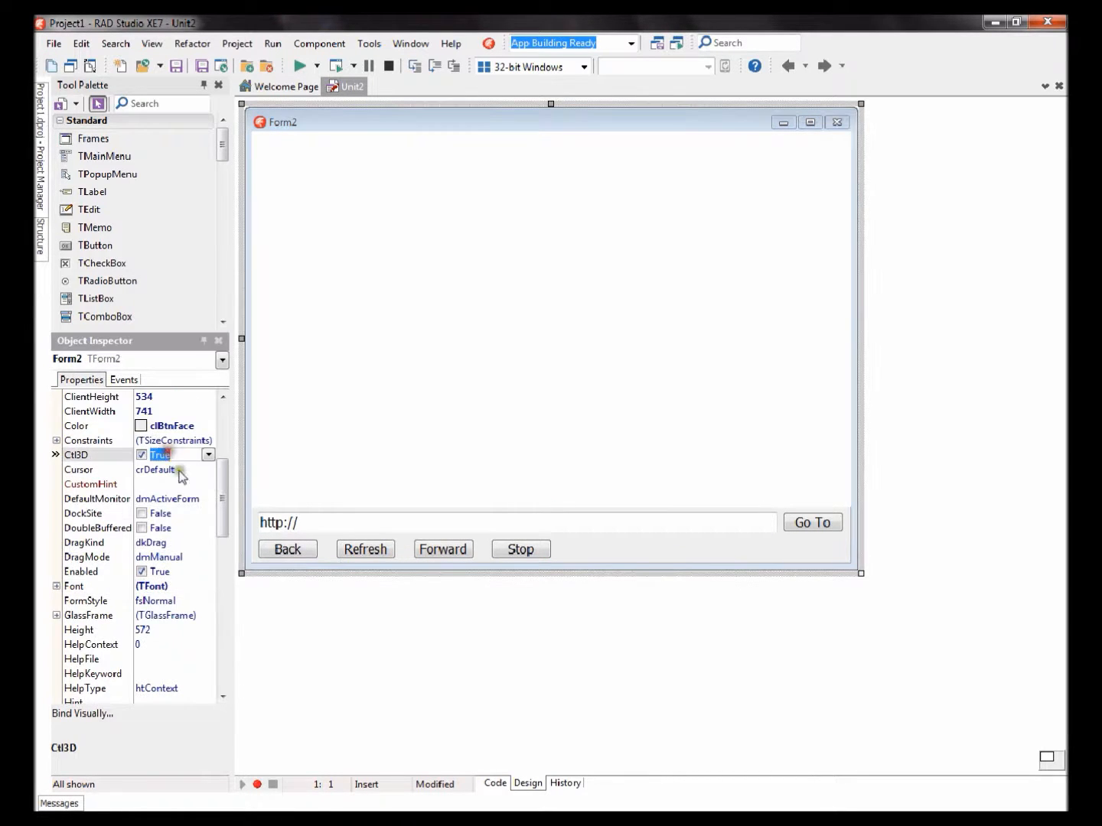
scroll(181, 475, "up", 3)
scroll(172, 464, "down", 3)
scroll(168, 446, "down", 2)
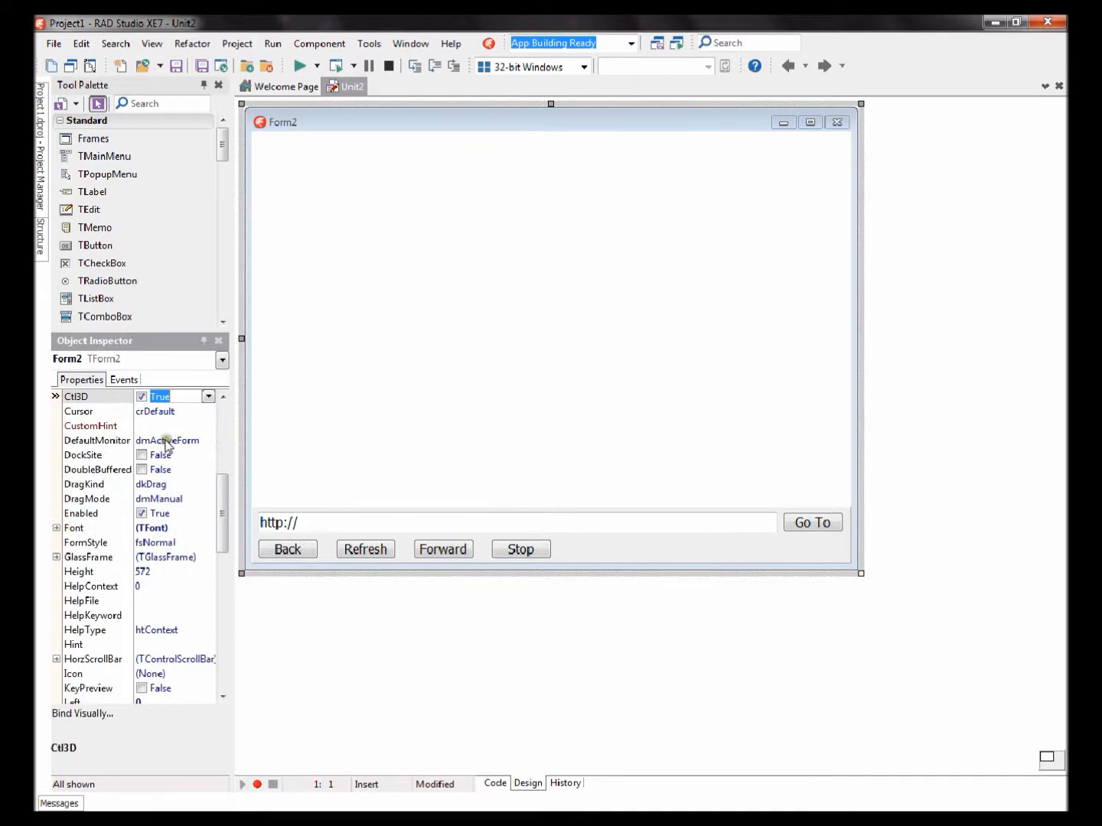
scroll(166, 446, "up", 3)
left_click(151, 455)
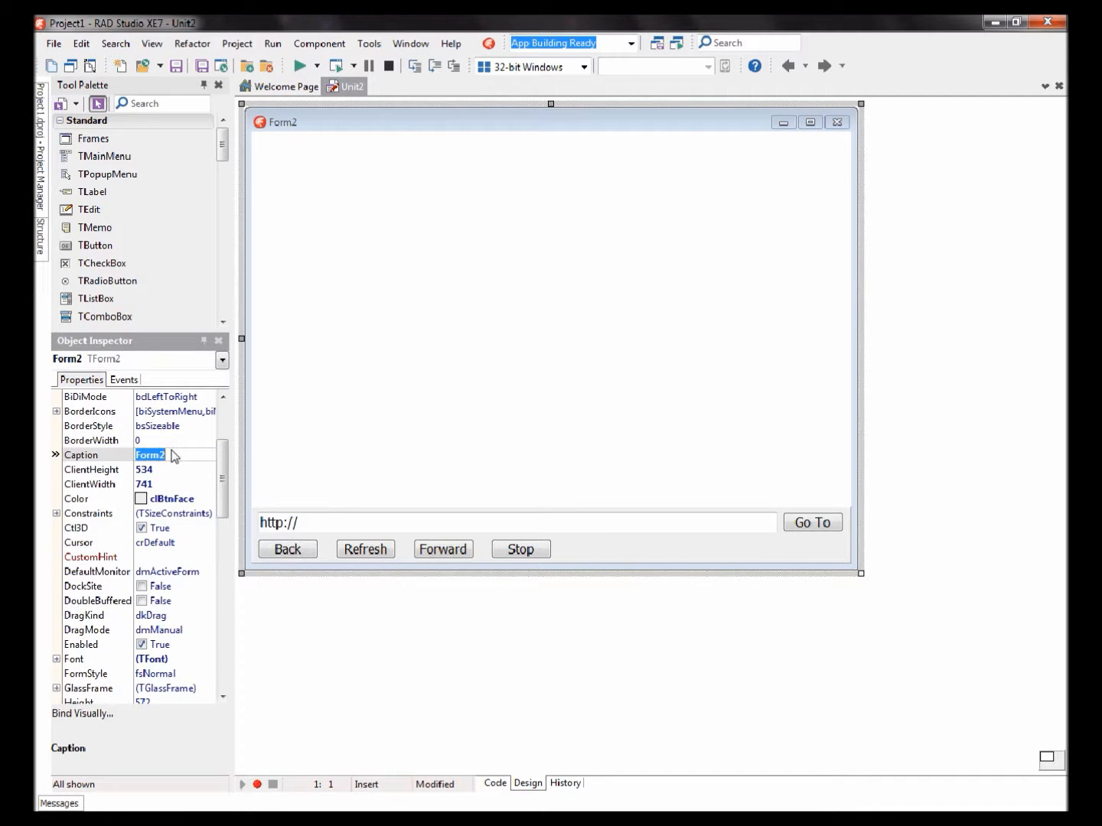
type("Web ")
type("Browser - S")
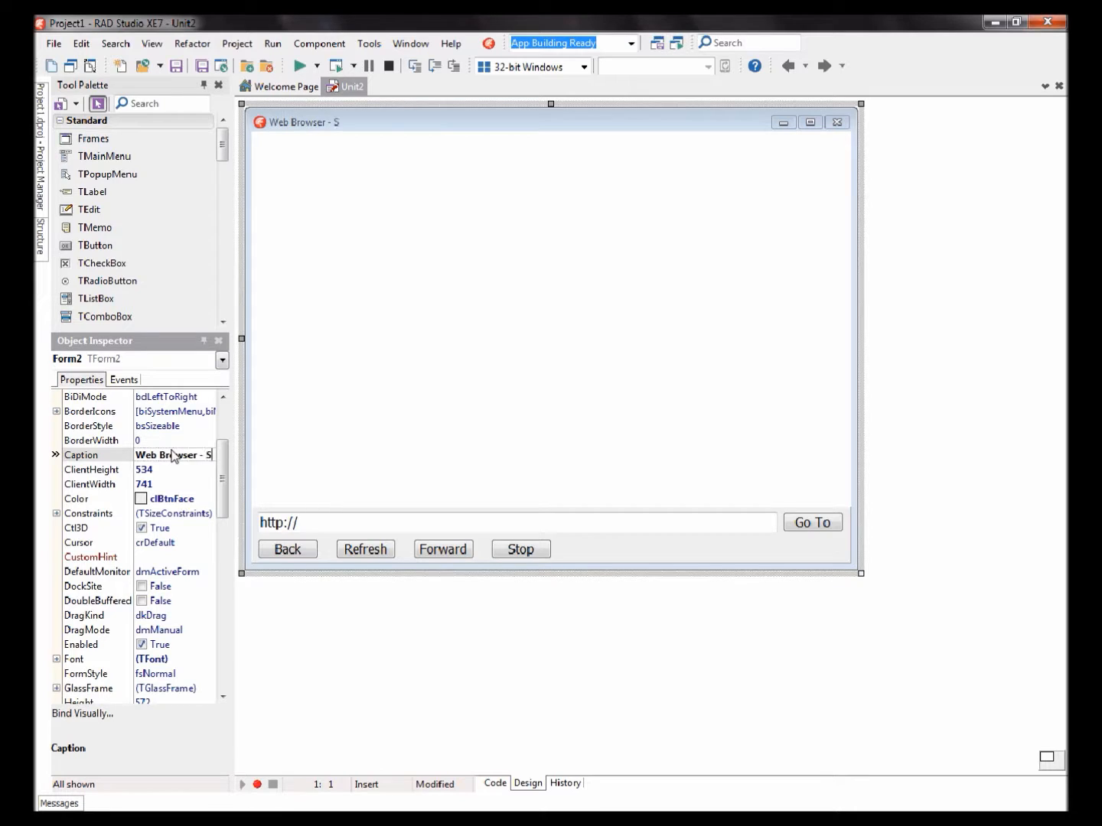
type("haun Roselt")
key("Return")
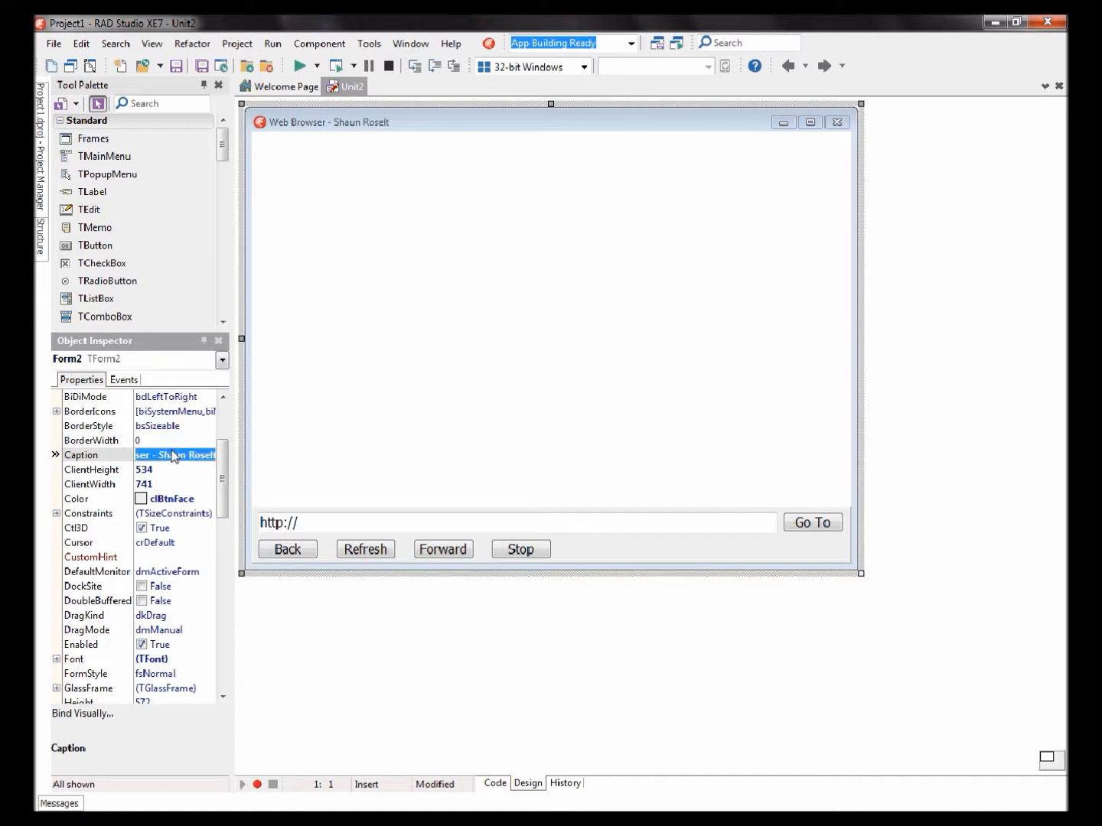
left_click(476, 119)
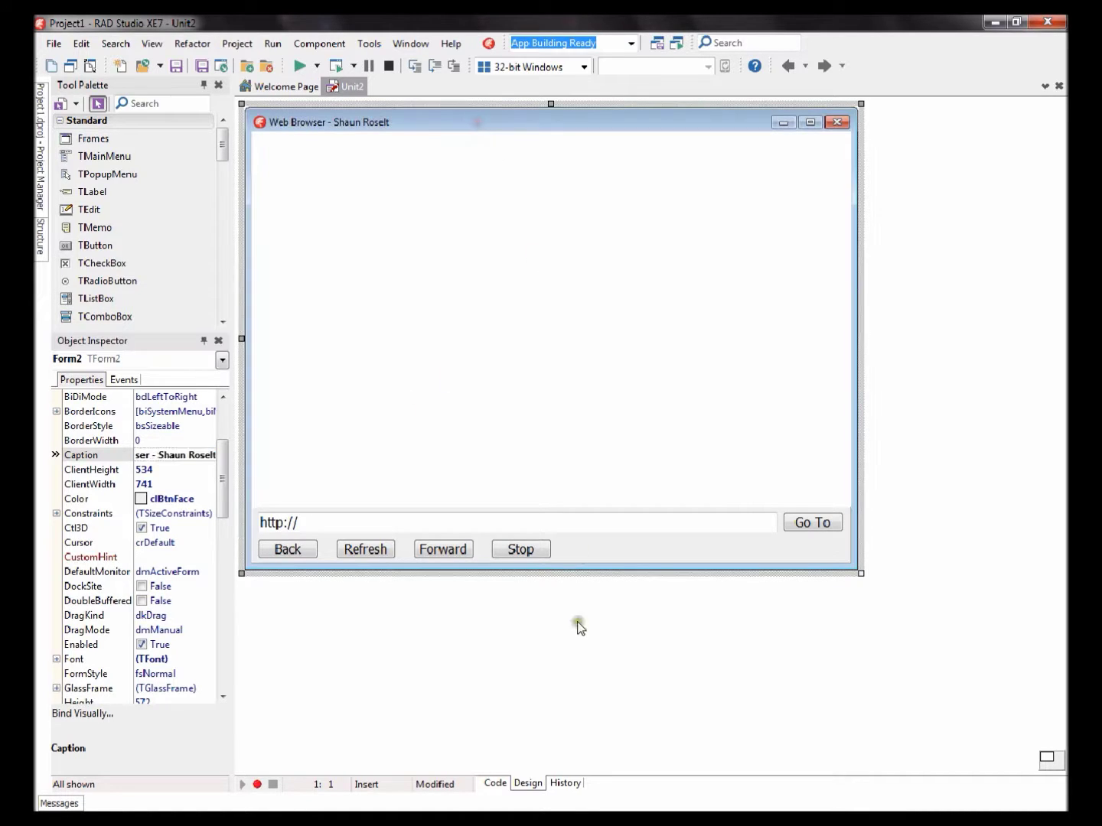
left_click(562, 535)
left_click(609, 558)
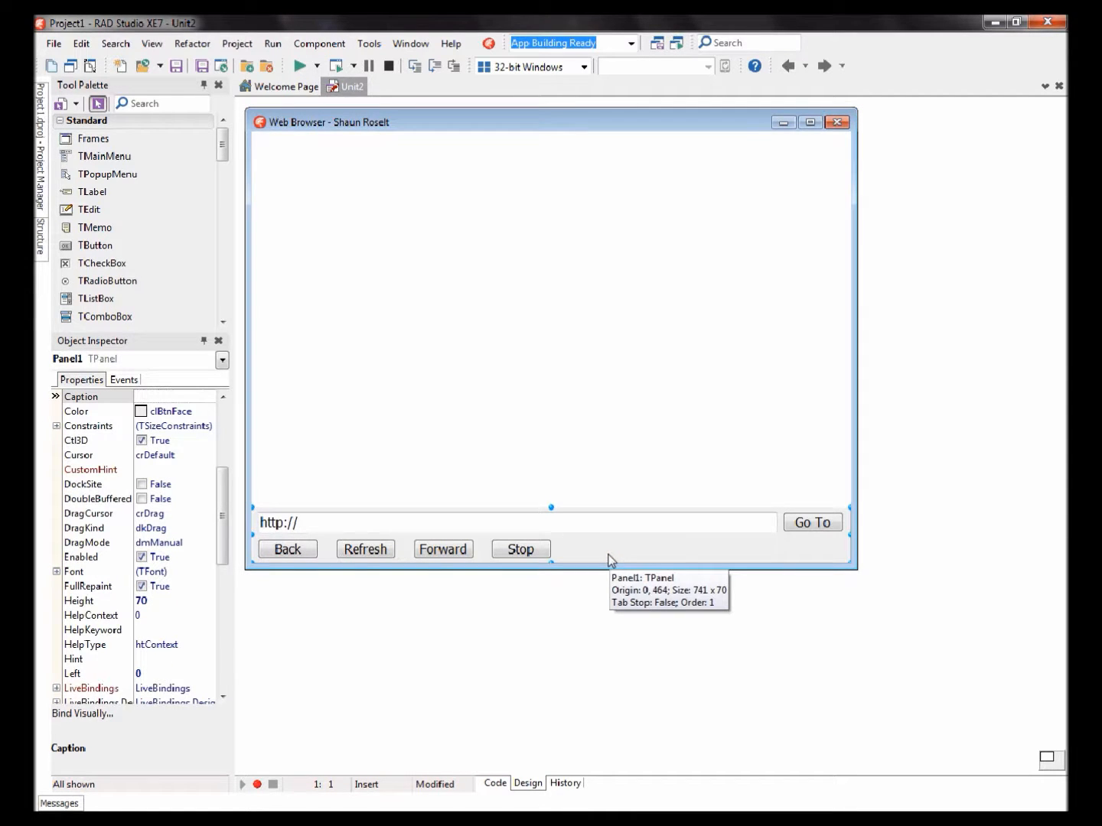
left_click(822, 523)
- Give Button1Click the statement WebBrowser1.Navigate(Edit1.Text); and return to the designer
double_click(822, 524)
type("WebBr")
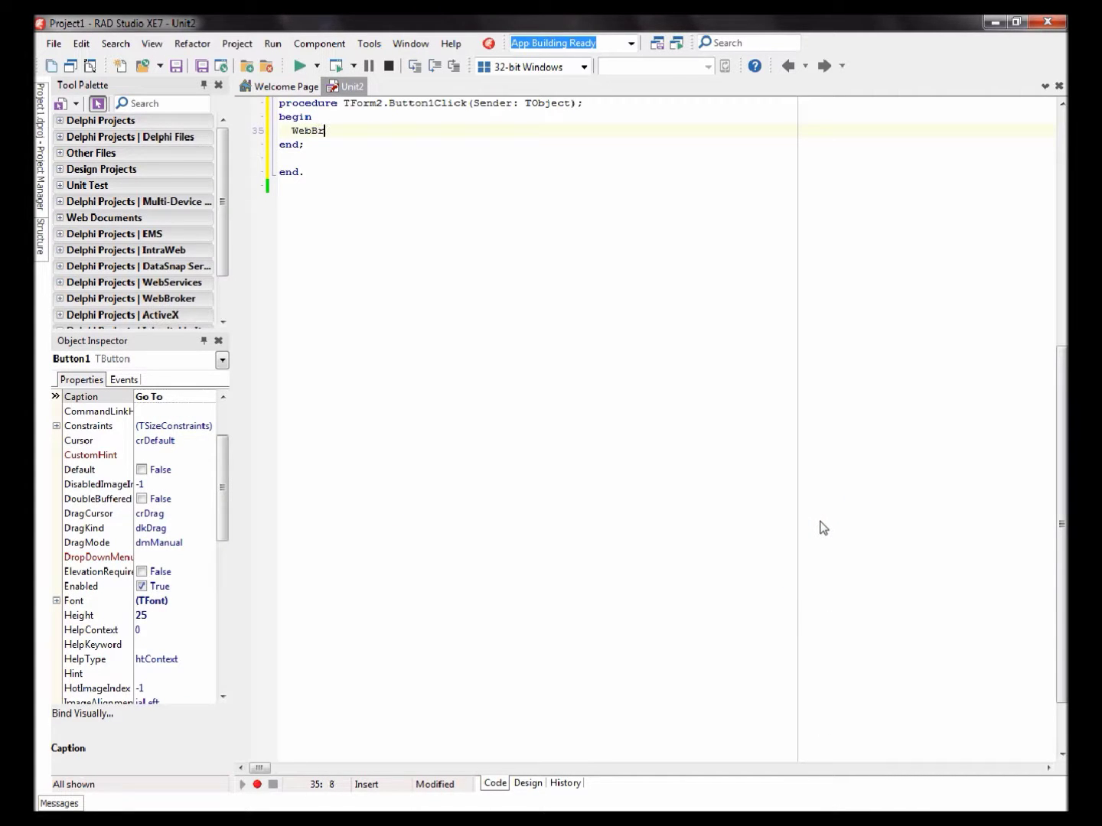
type("owser1")
type(".")
type("Na")
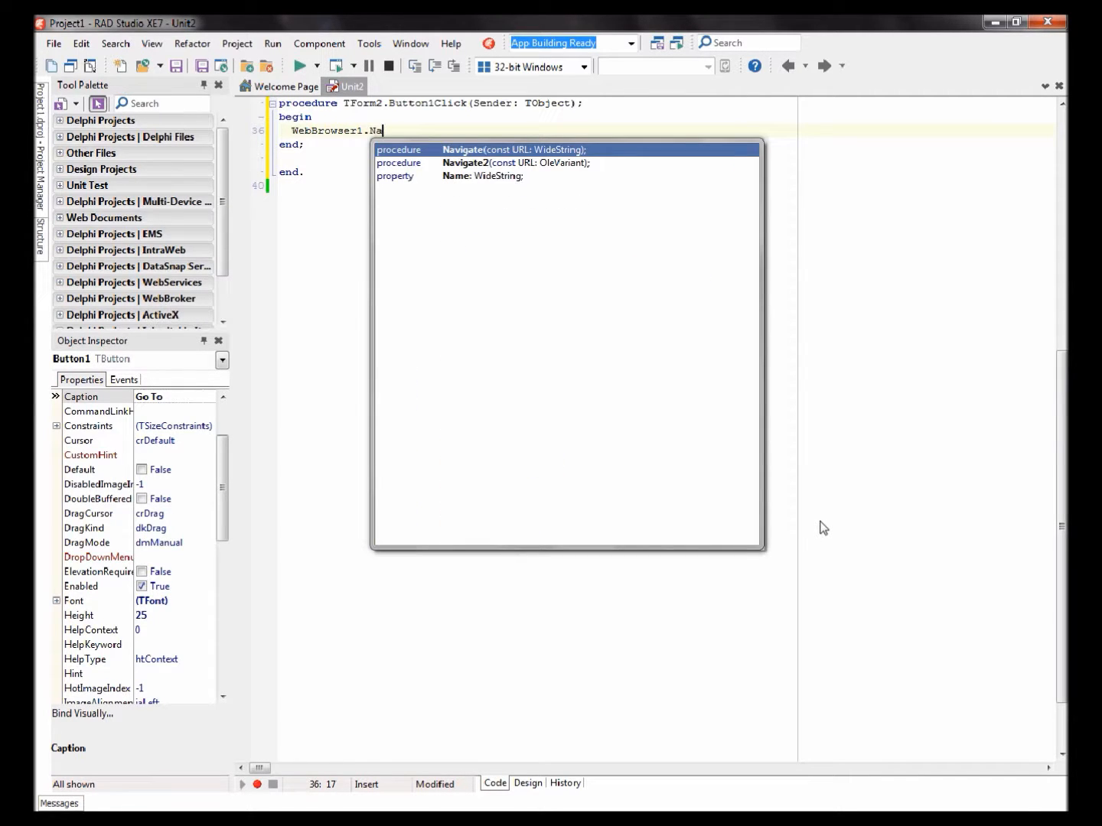
type("v")
key("Return")
type("(")
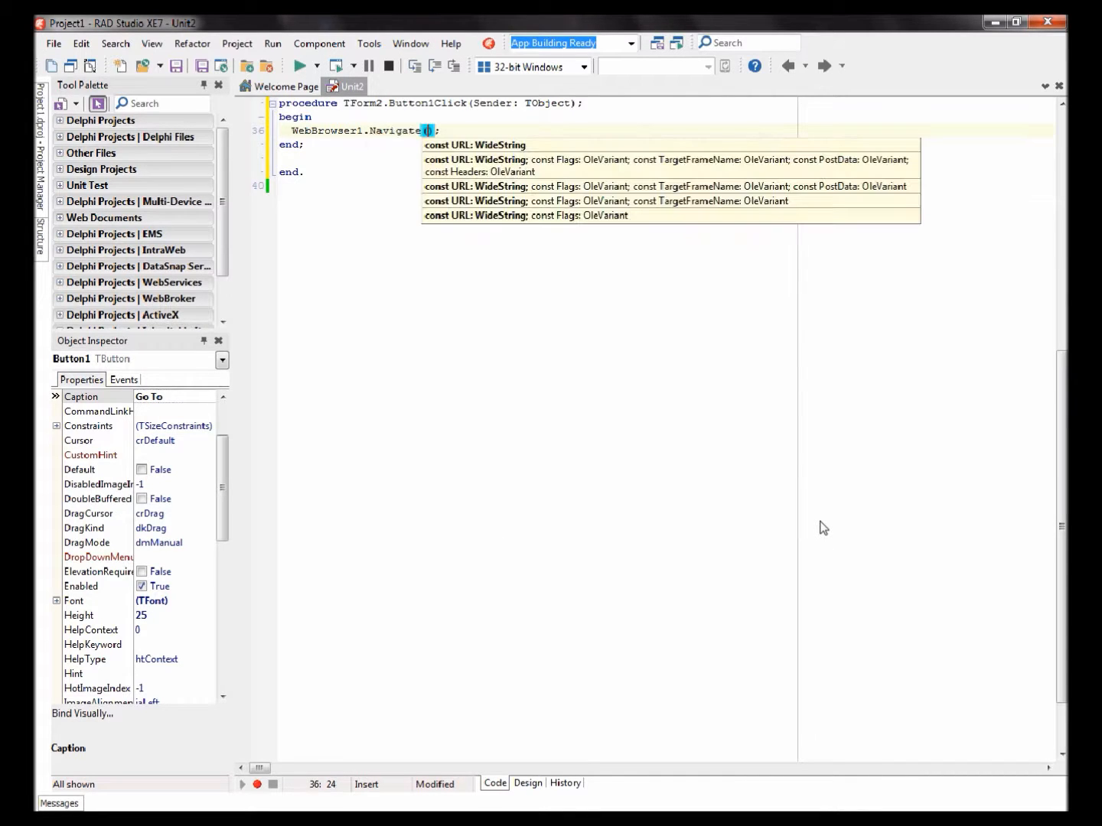
type("Edi")
type("t1.")
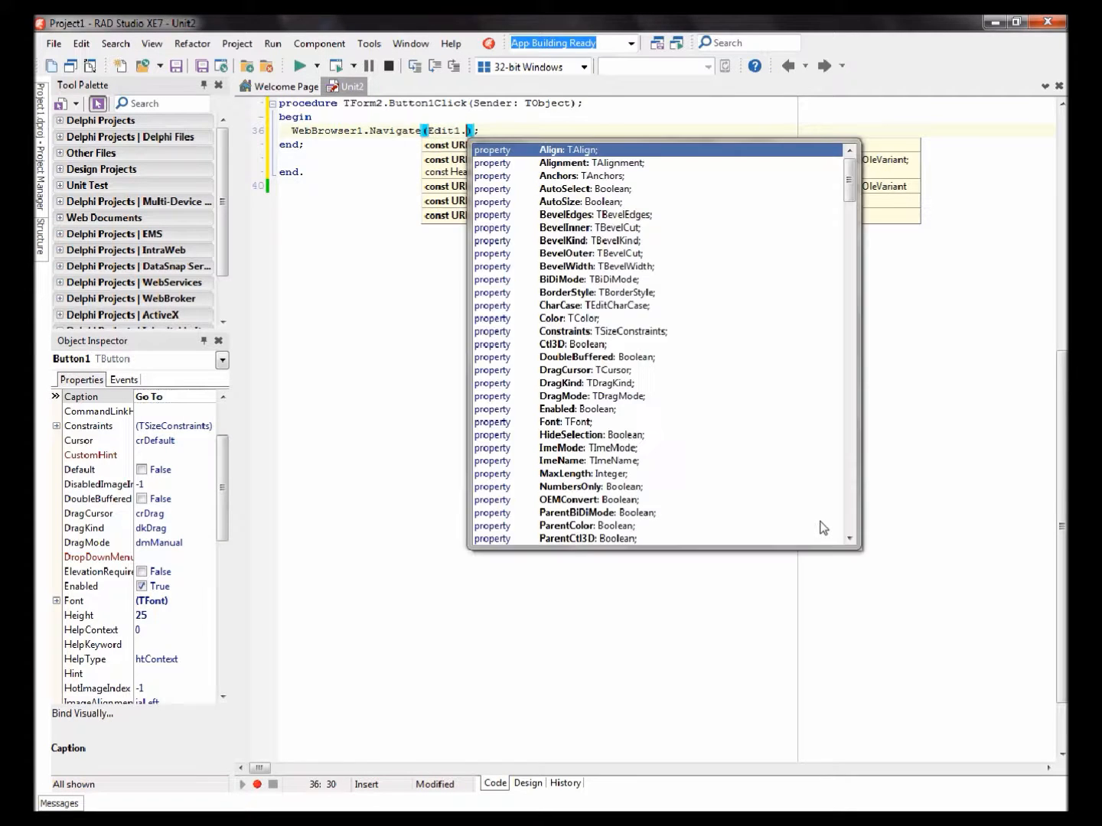
type("Text")
key("Escape")
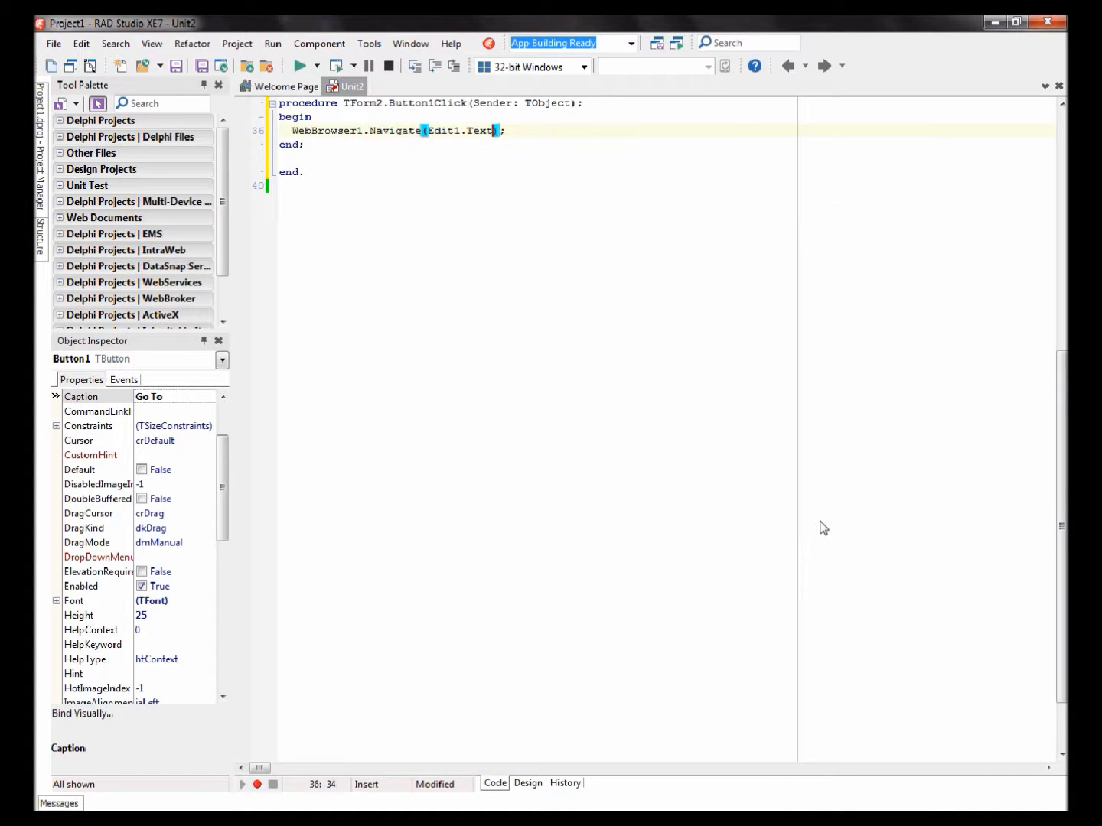
left_click(509, 132)
key("F12")
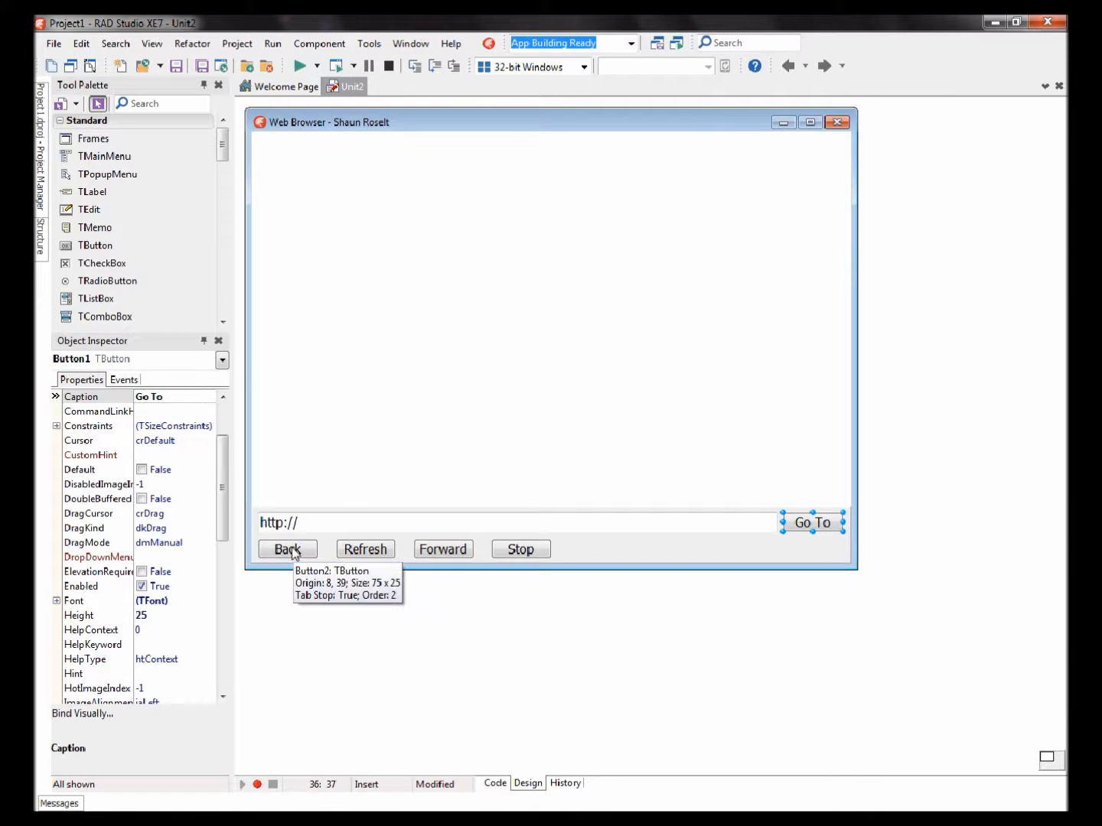
- Make the Back and Refresh handlers call WebBrowser1.GoBack and WebBrowser1.Refresh
double_click(300, 553)
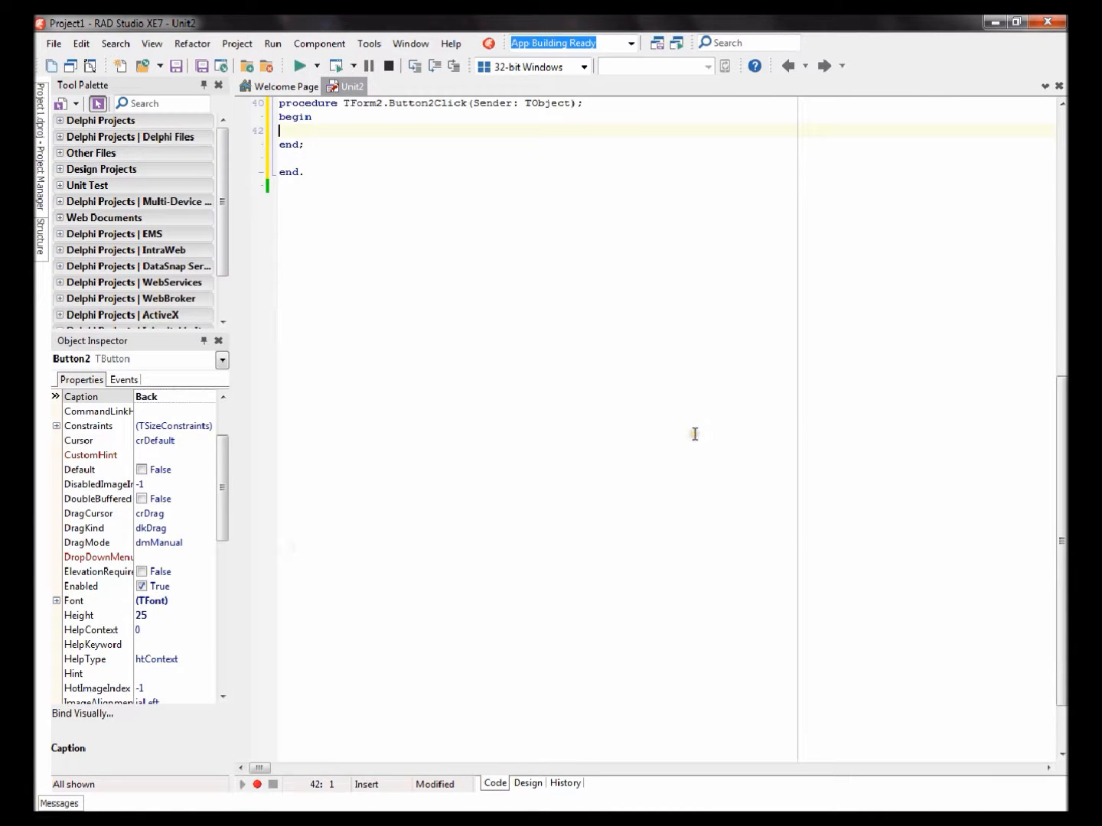
type("WebBrowser1")
type(".")
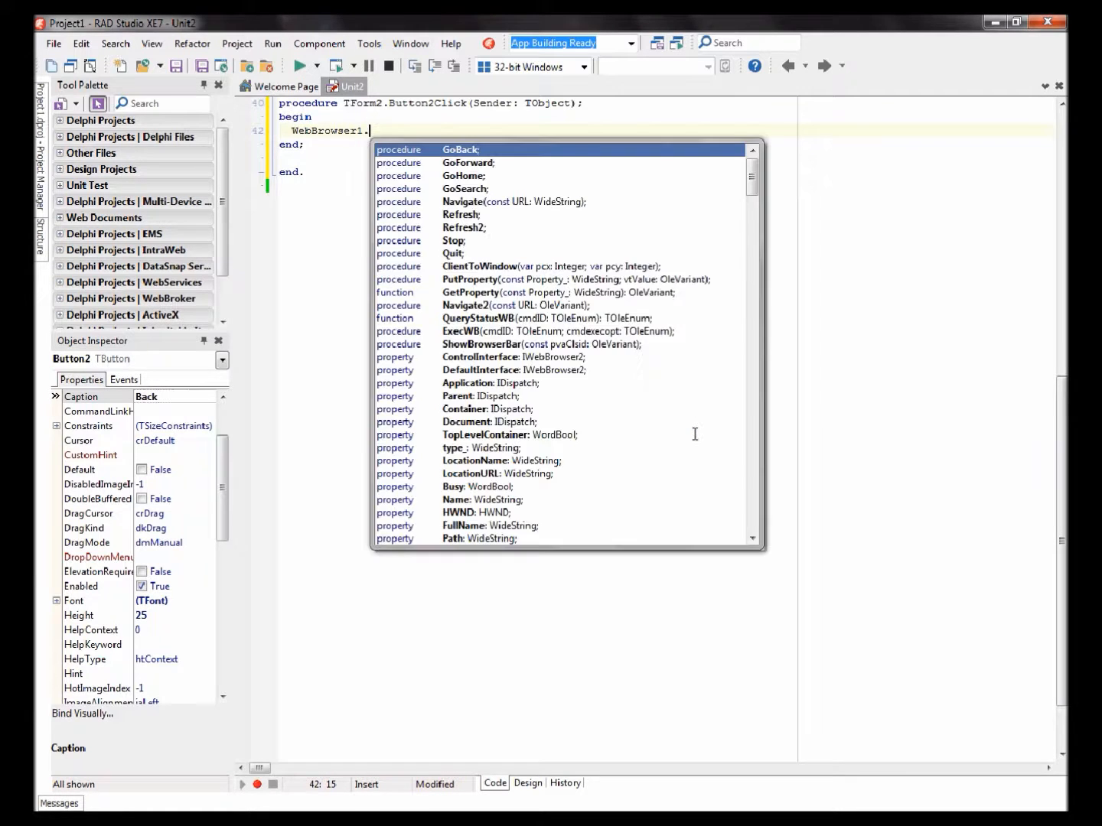
type("Go")
key("Return")
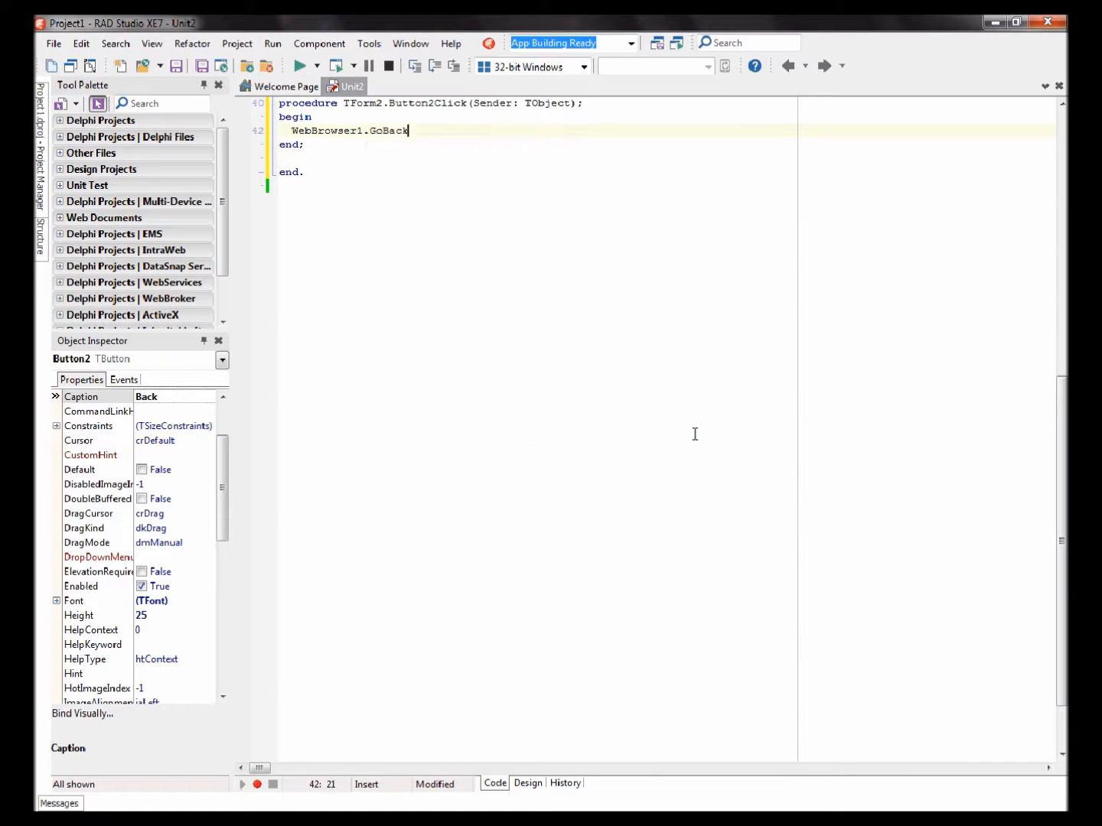
key("F12")
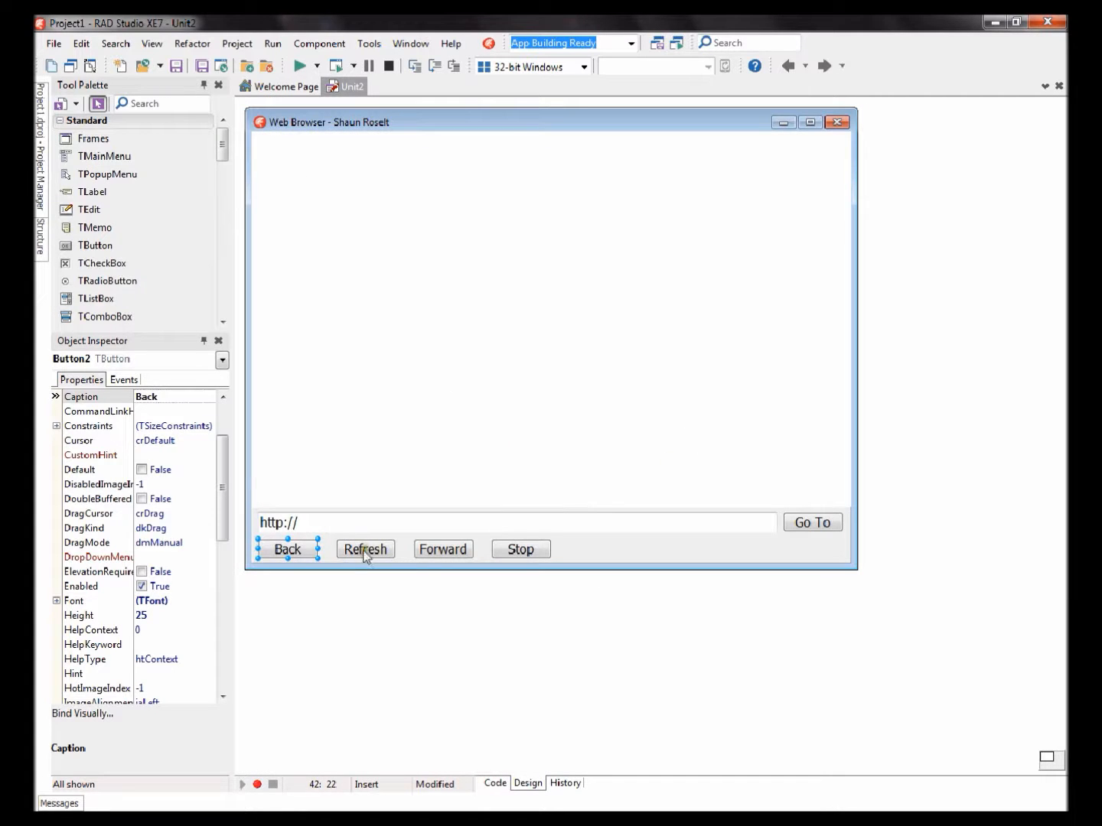
double_click(364, 551)
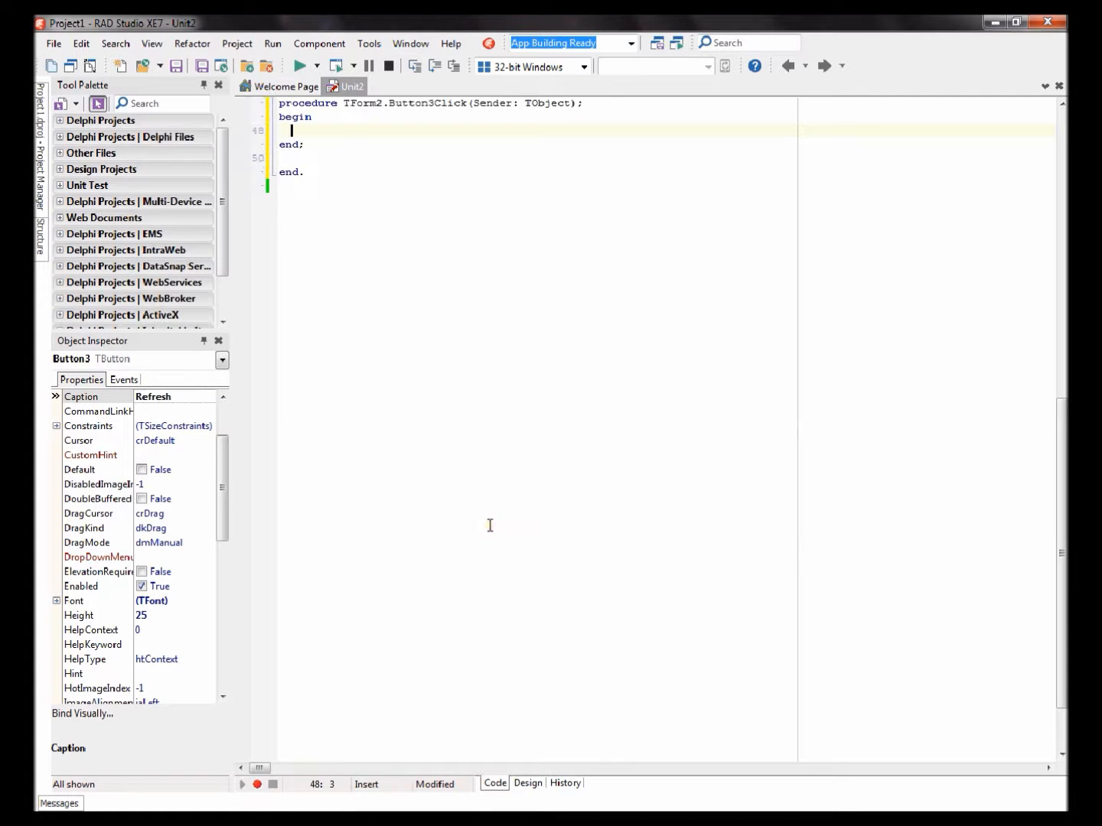
type("WebBrowser")
type("1.")
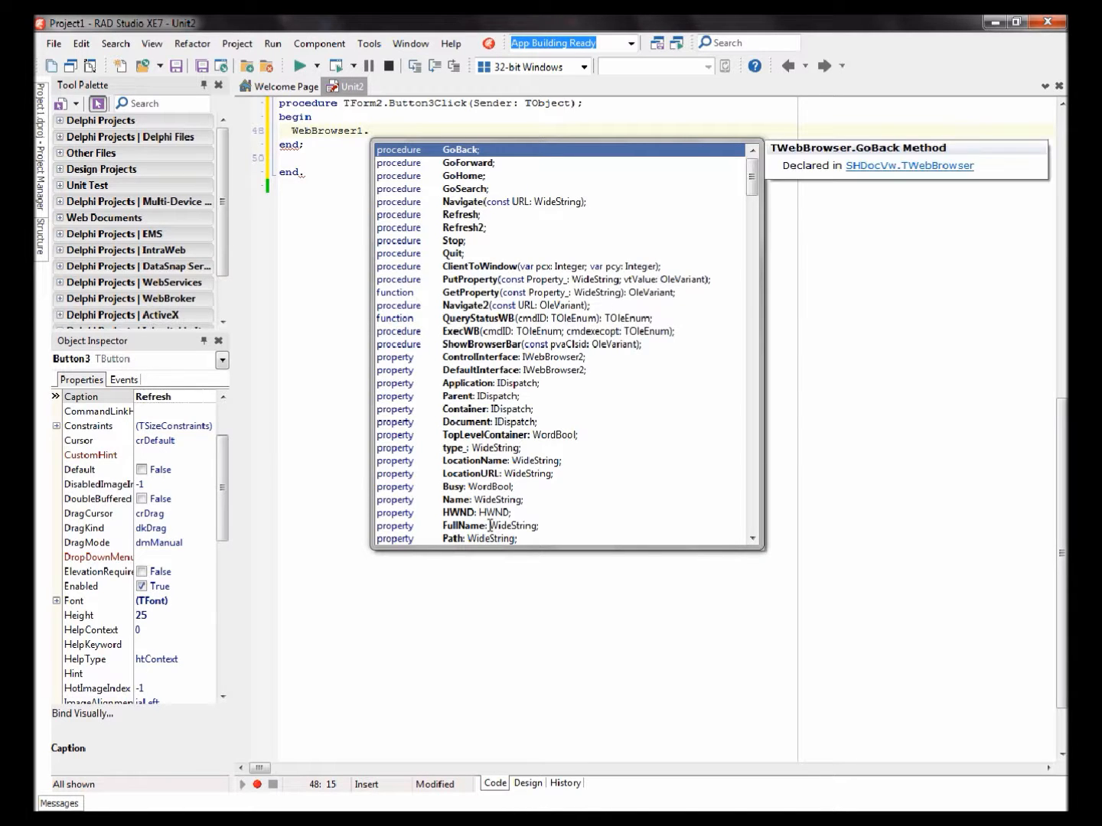
type("Ref")
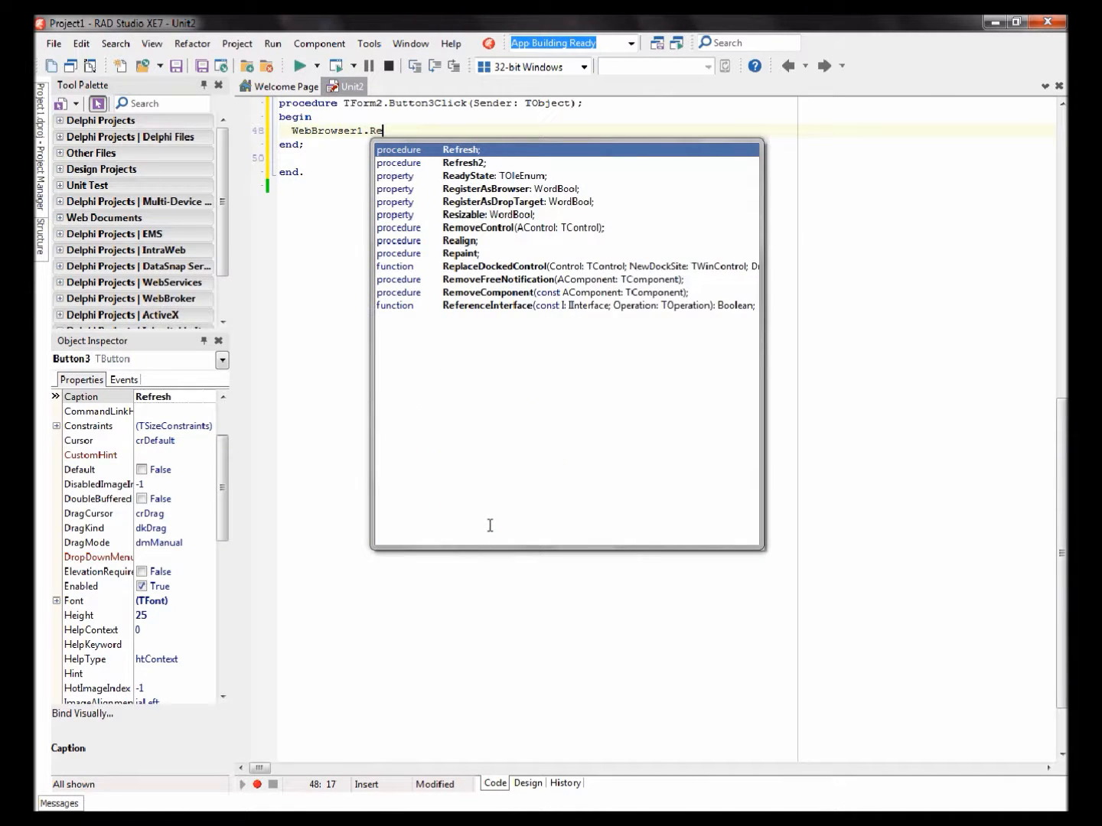
key("Return")
key("F12")
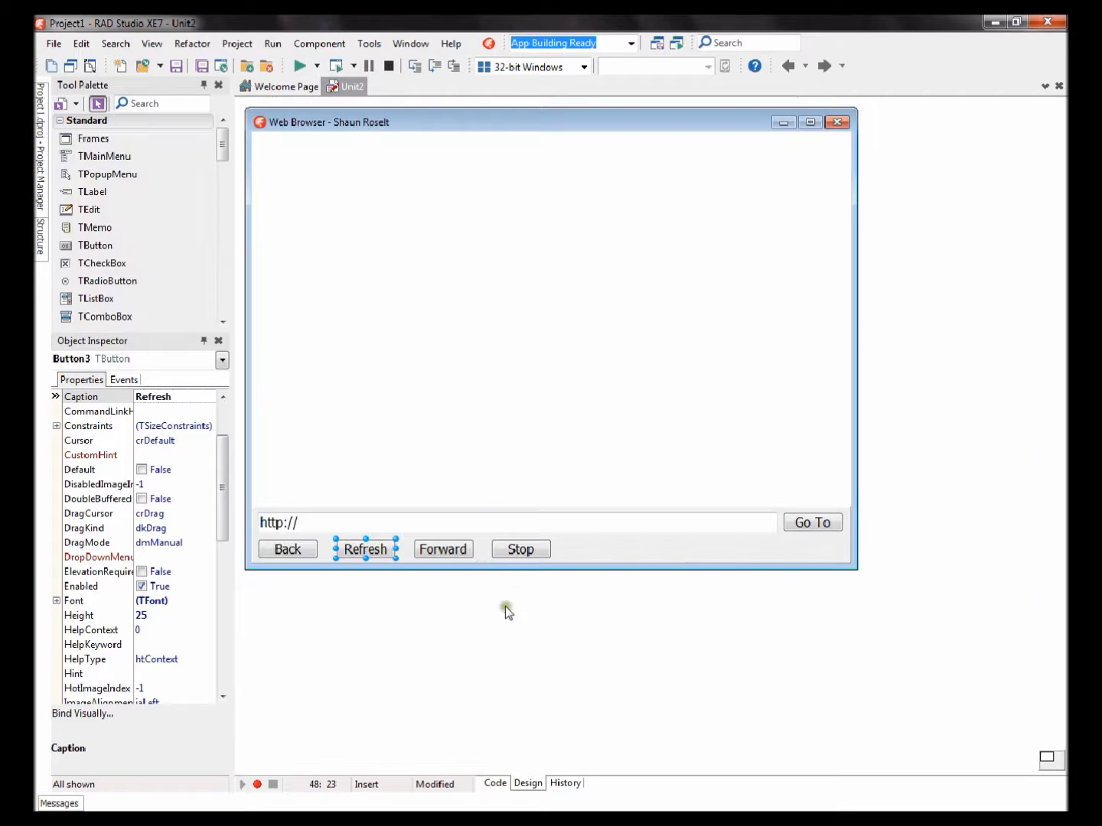
- Make the Forward and Stop handlers call WebBrowser1.GoForward and WebBrowser1.Stop
double_click(457, 549)
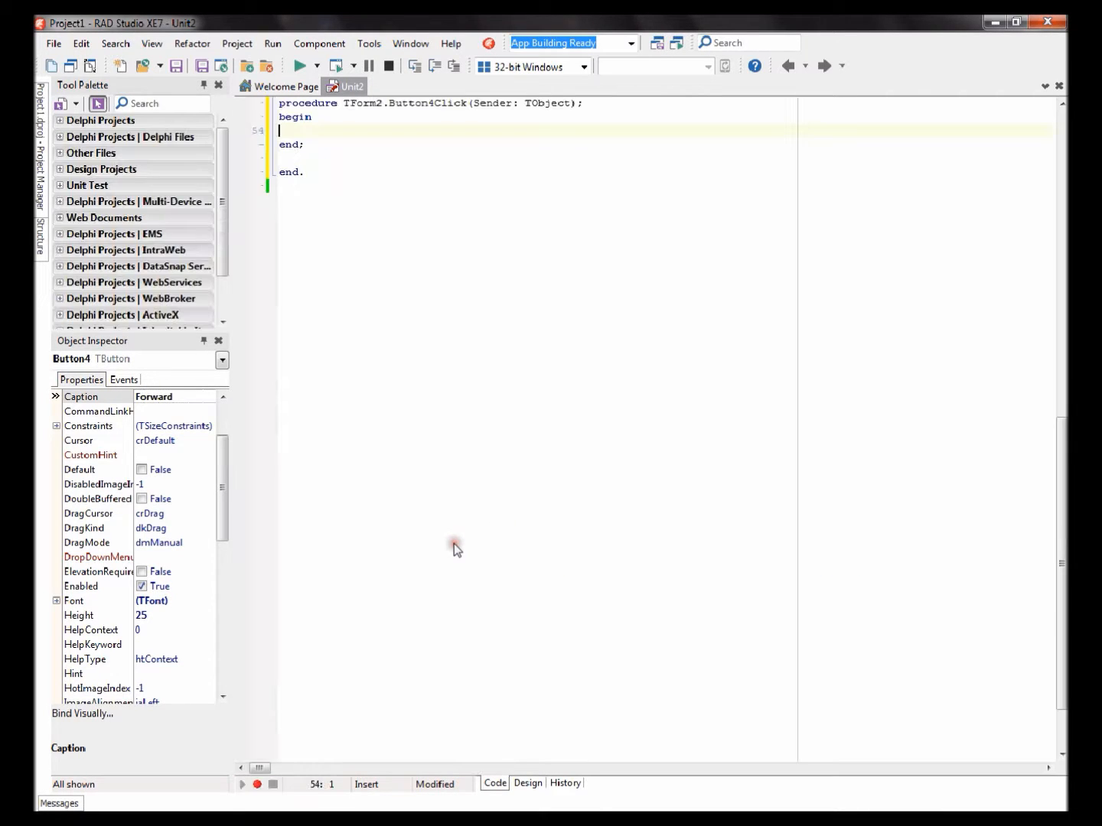
type("Web")
key("BackSpace")
key("BackSpace")
key("BackSpace")
type("rowser1.")
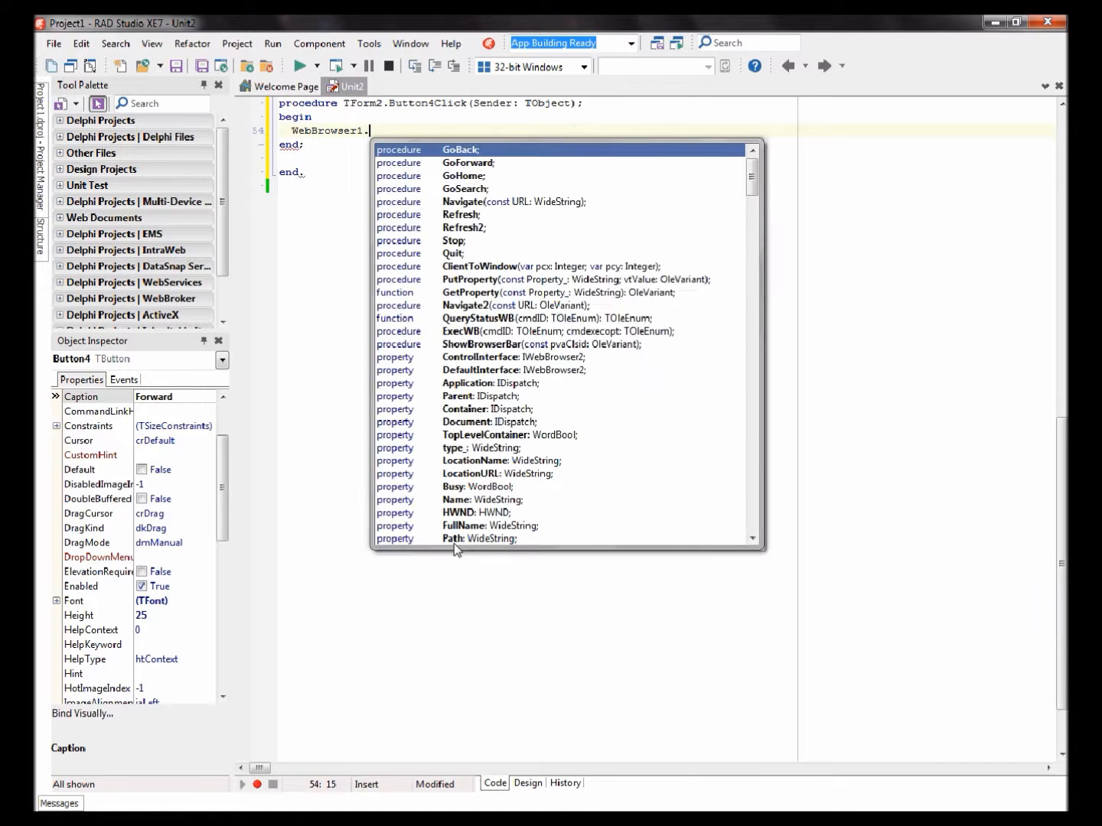
type("go")
key("Down")
key("Return")
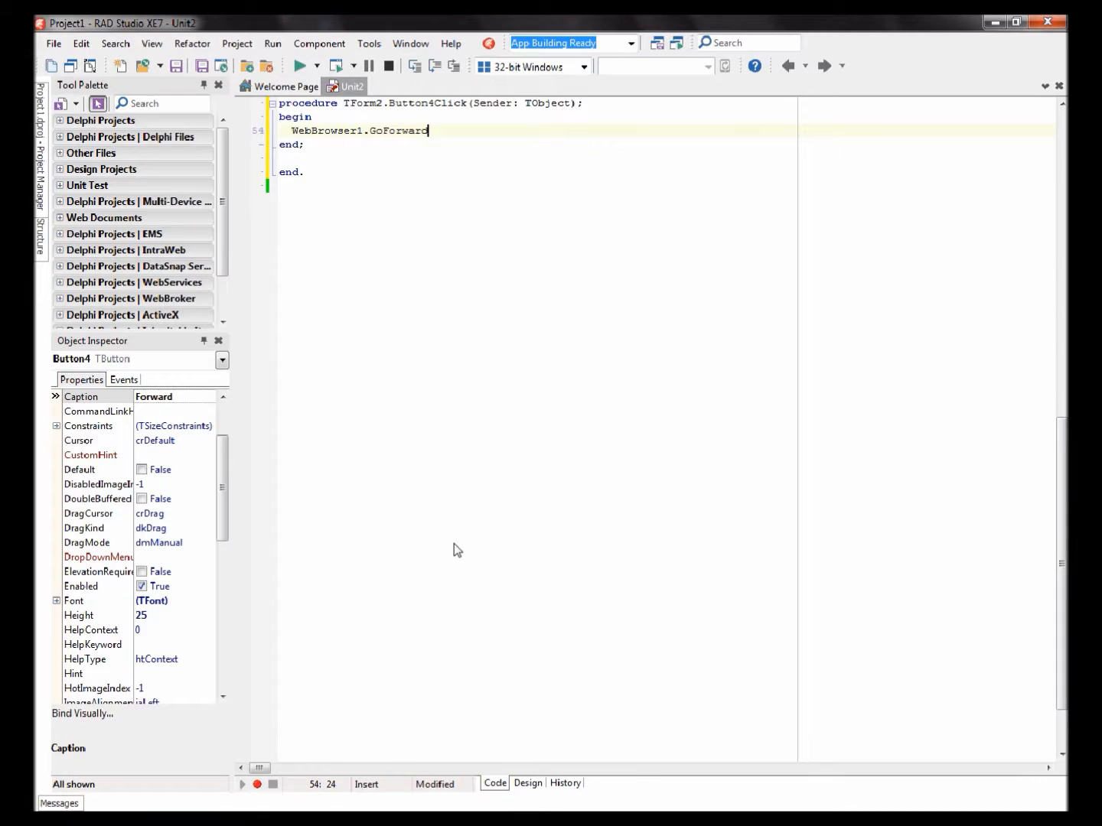
type(";")
key("F12")
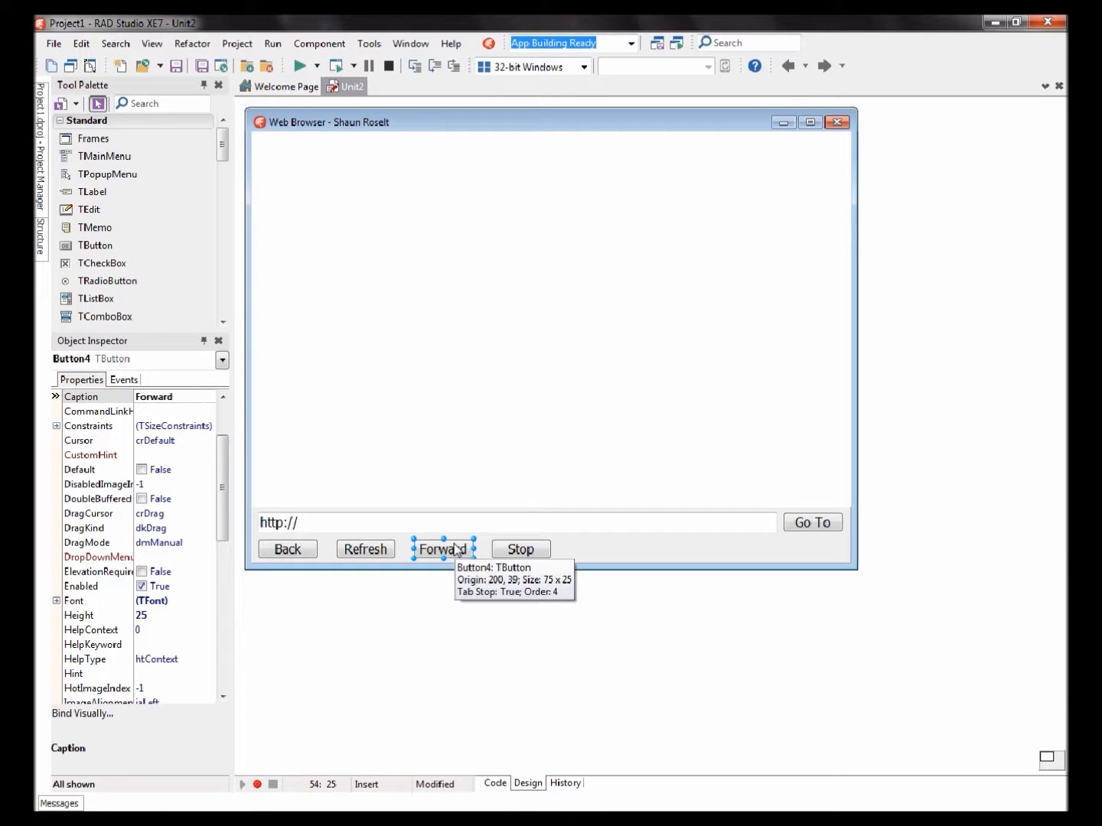
double_click(512, 554)
type("WebBr")
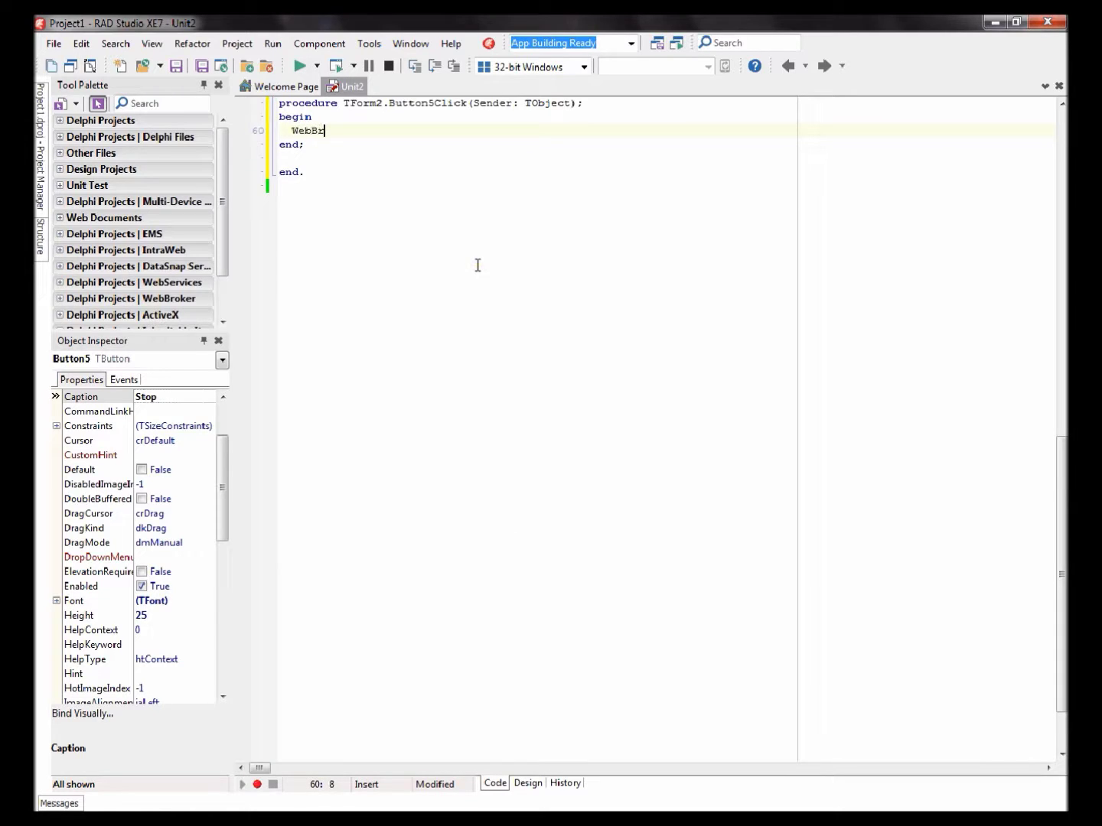
type("owser1.")
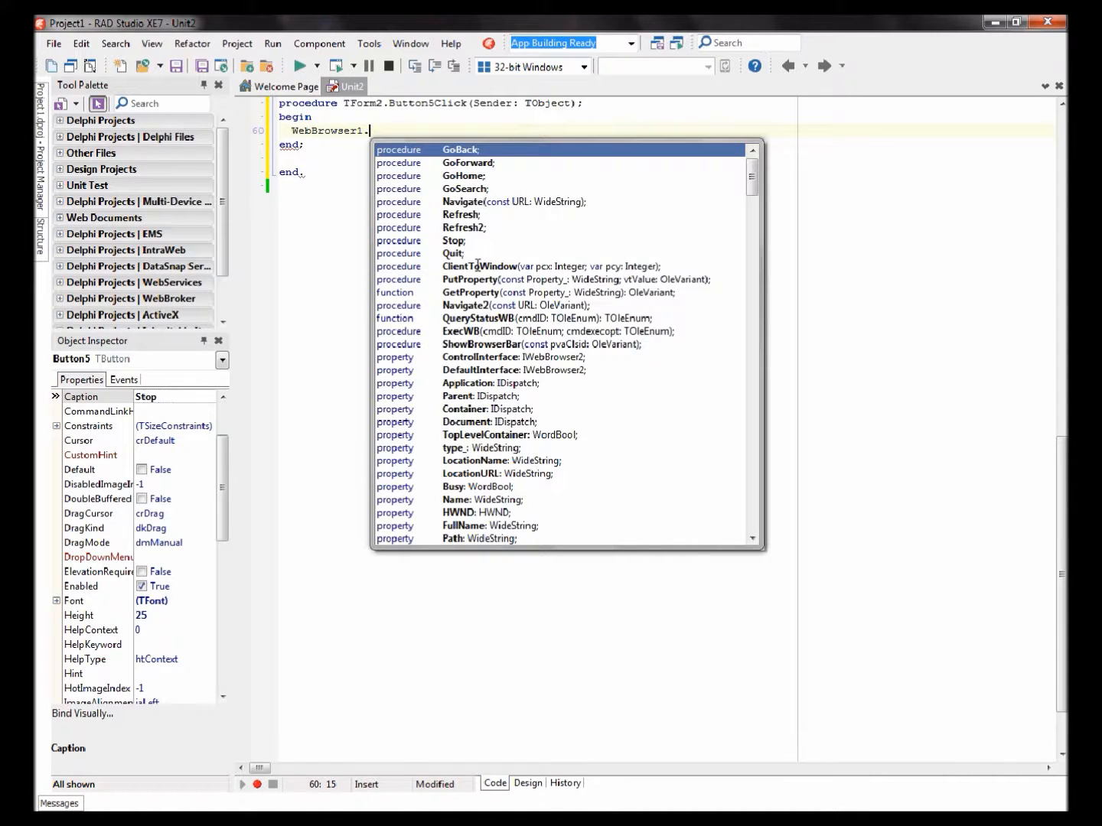
type("stop")
key("Return")
type(";")
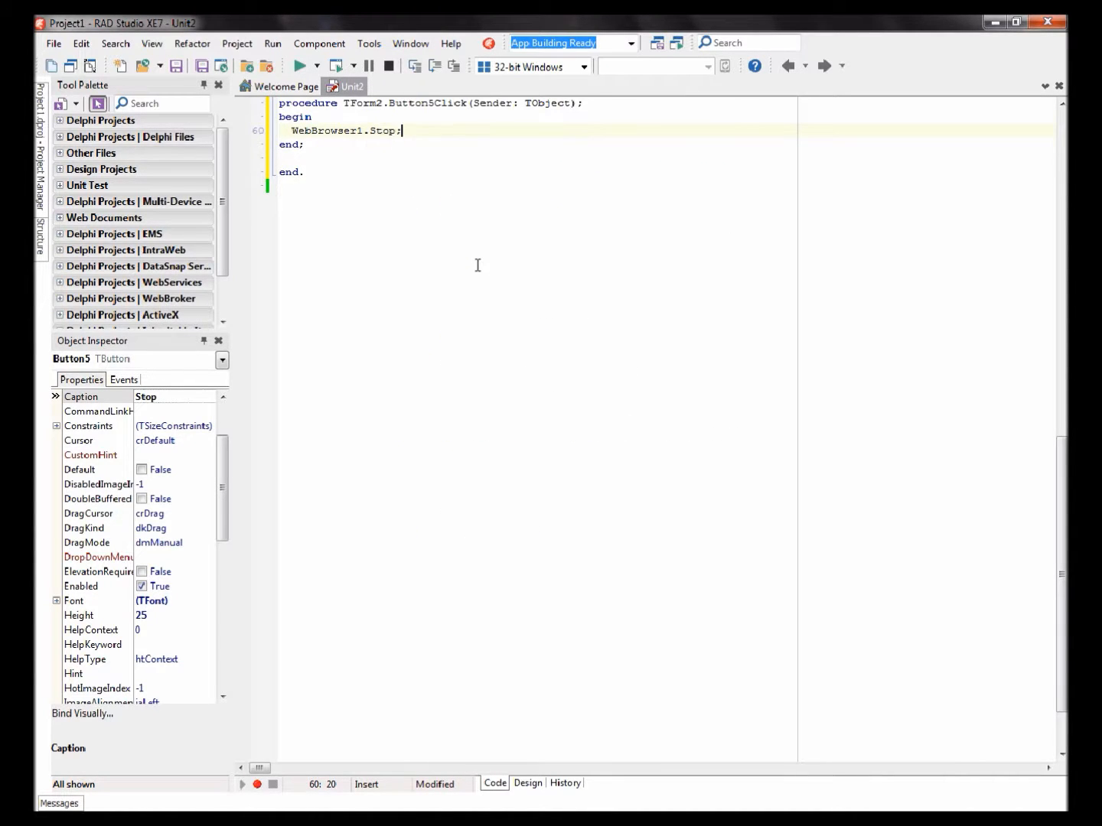
key("F12")
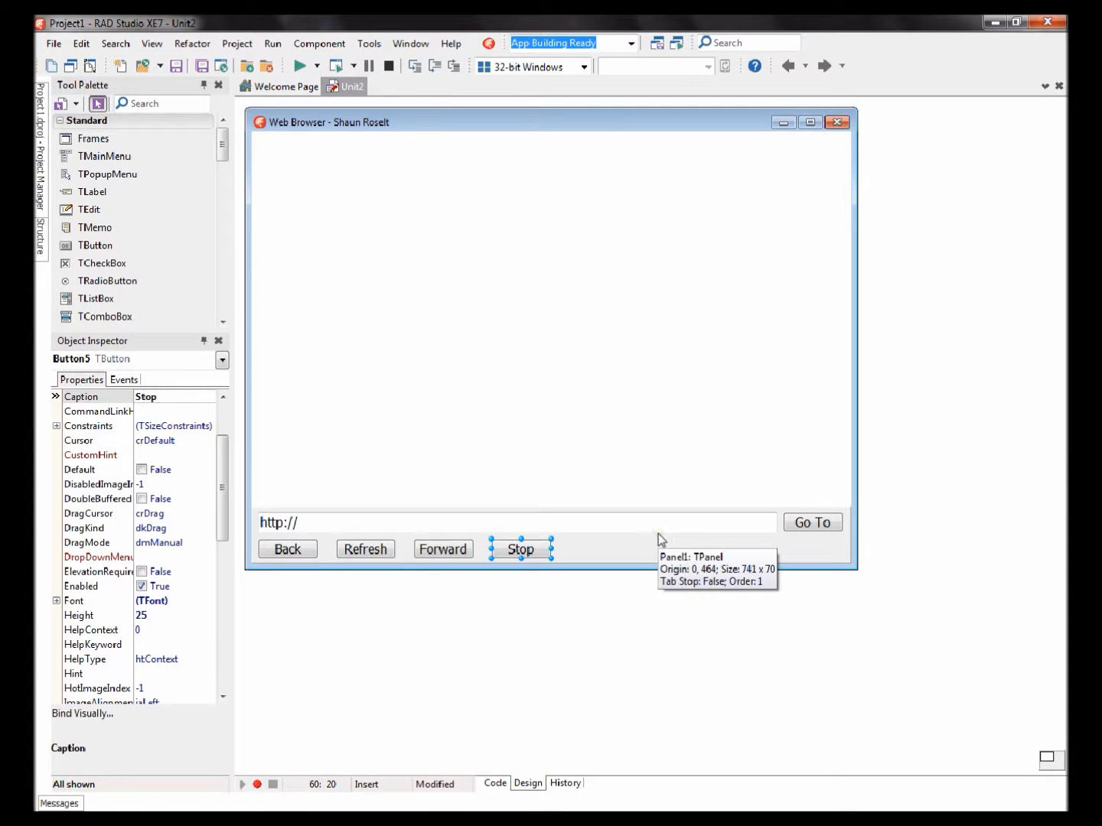
- Compile and run the web browser project with F9 so its window opens
left_click(621, 544)
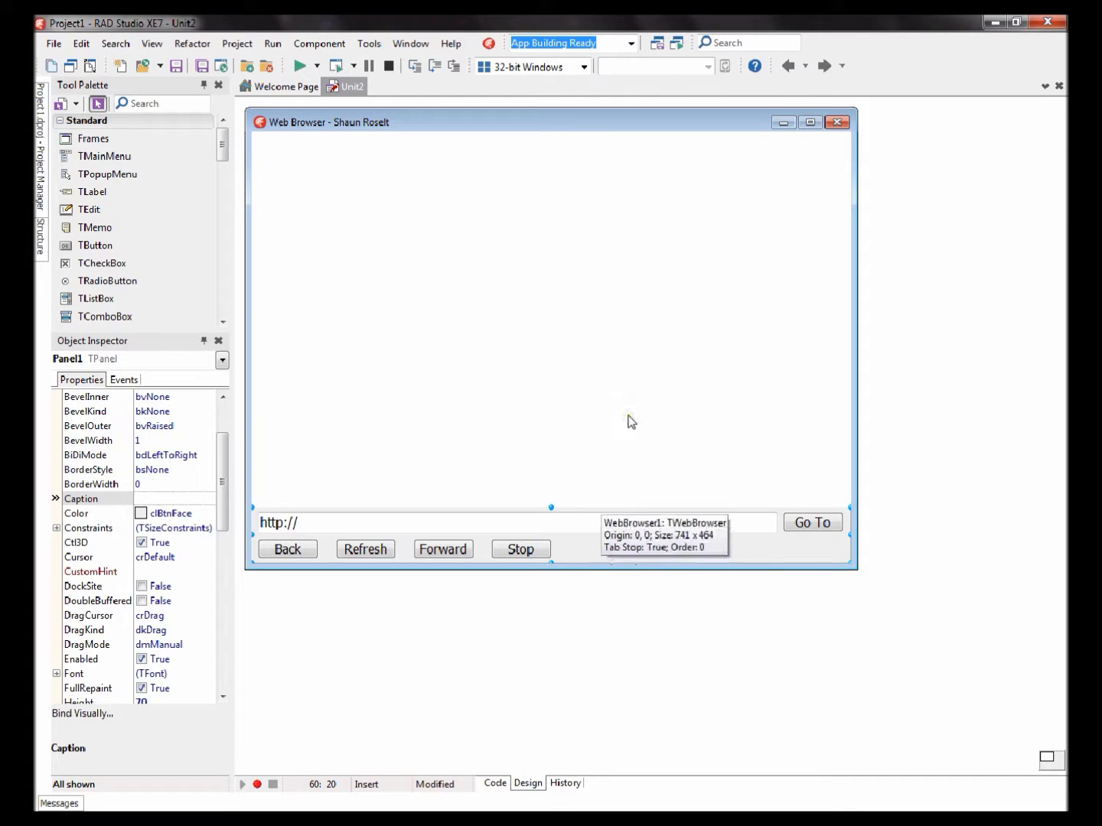
key("F9")
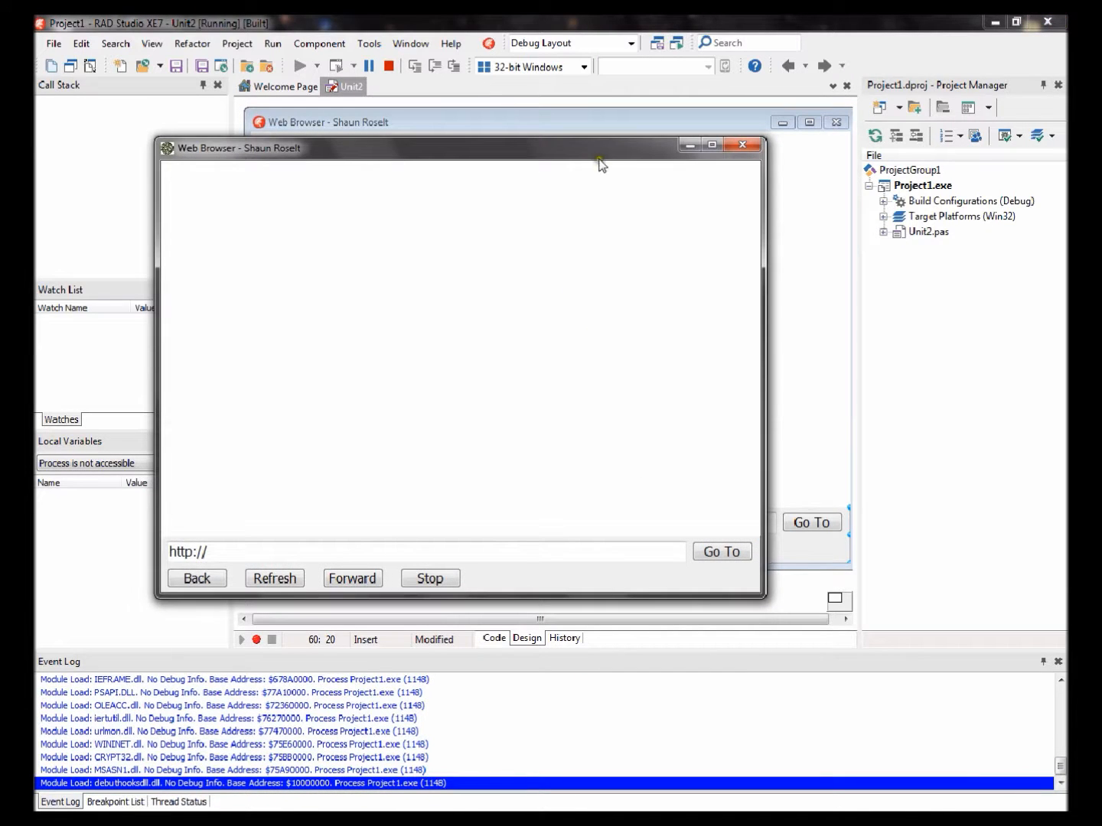
left_click_drag(596, 148, 702, 206)
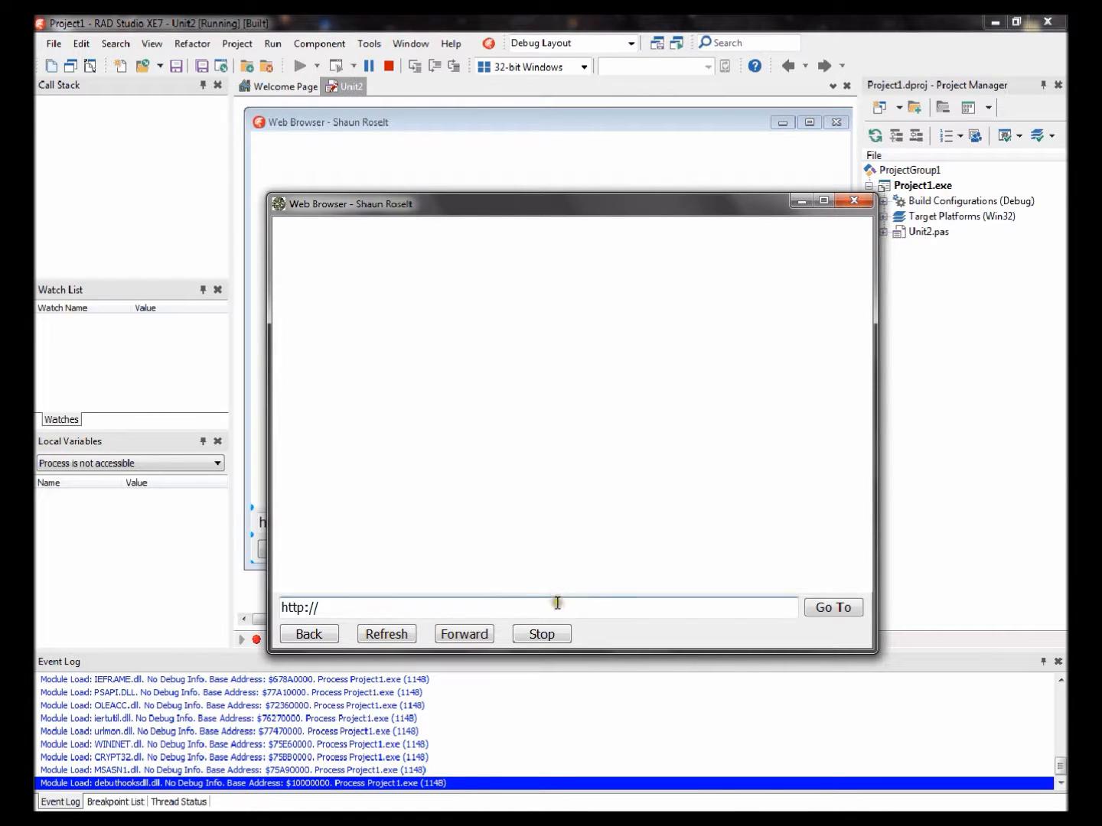
left_click(552, 607)
type("www.")
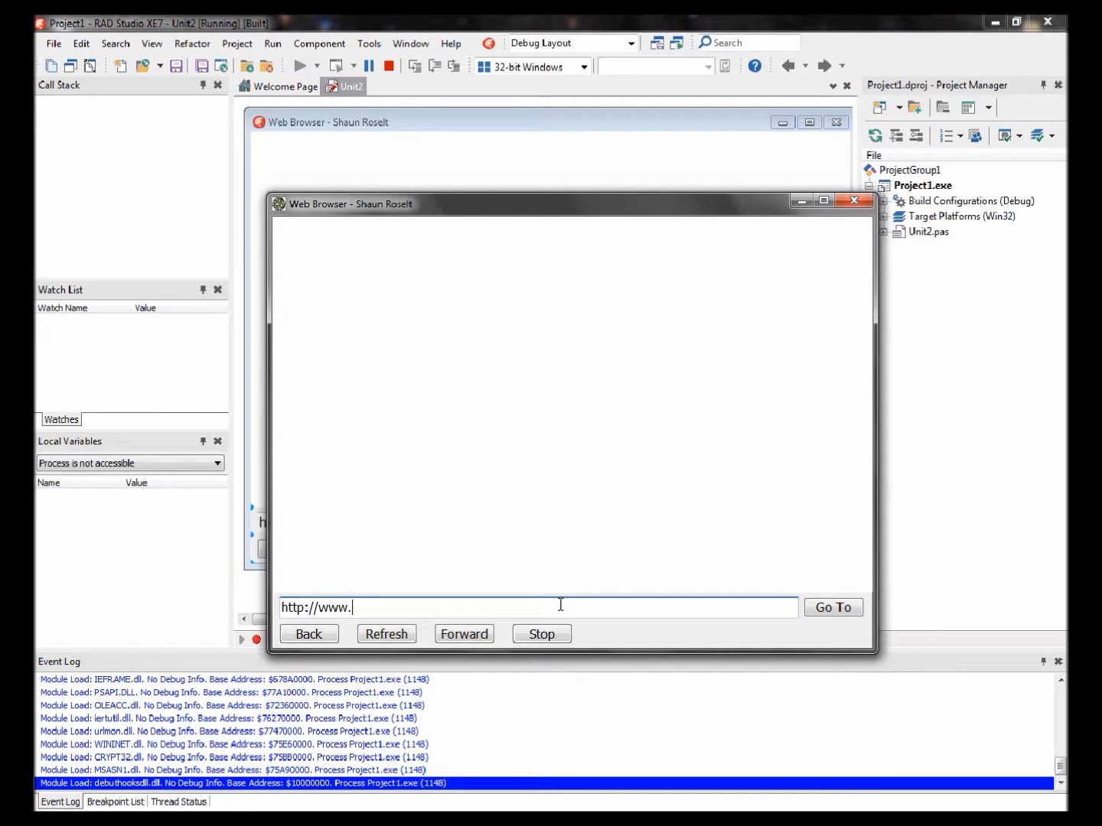
type("youtube.co")
type("m")
left_click(834, 609)
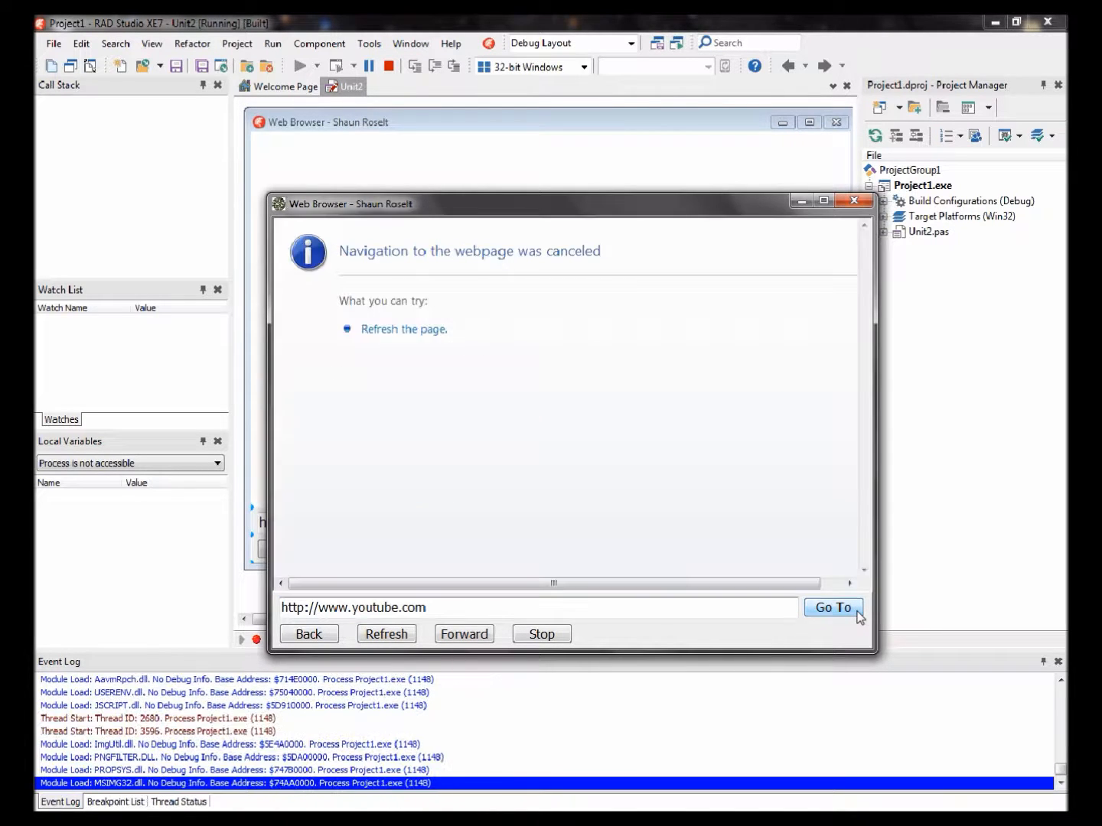
left_click_drag(793, 583, 646, 589)
left_click_drag(628, 584, 508, 584)
left_click(472, 605)
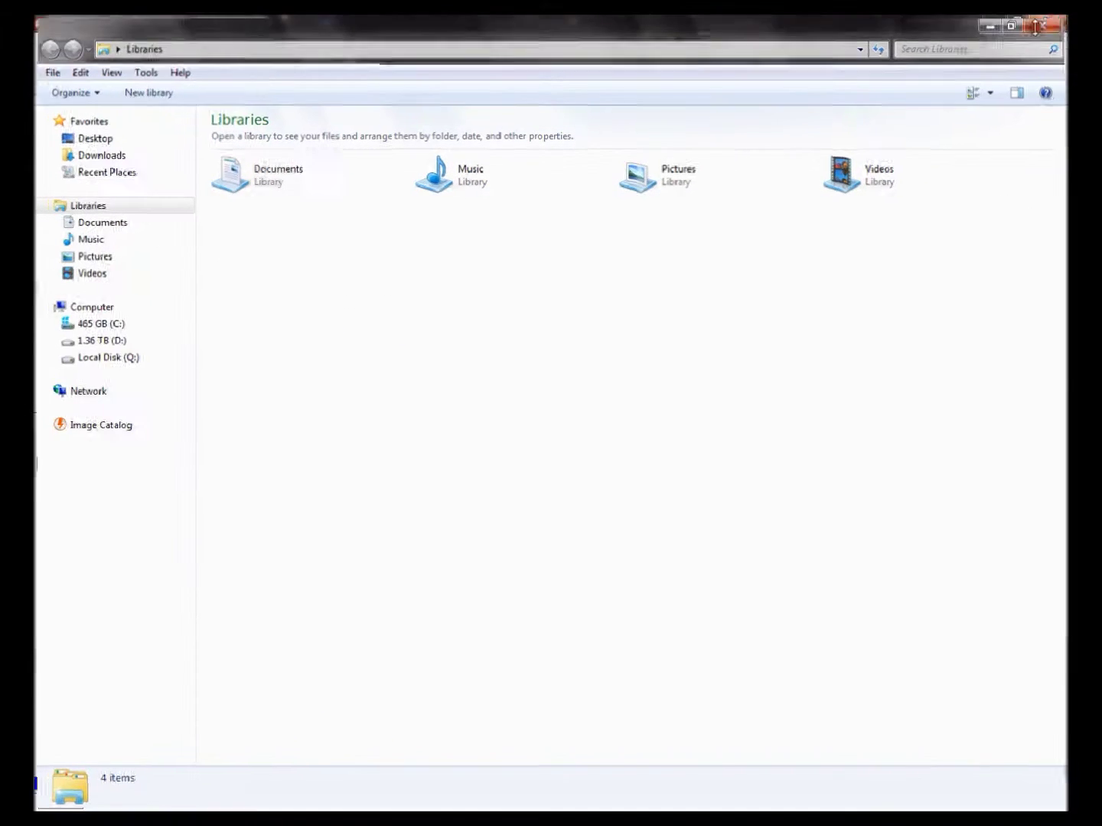
- Close the Libraries window and bring up the Computer drive list with Win+E
left_click(1035, 27)
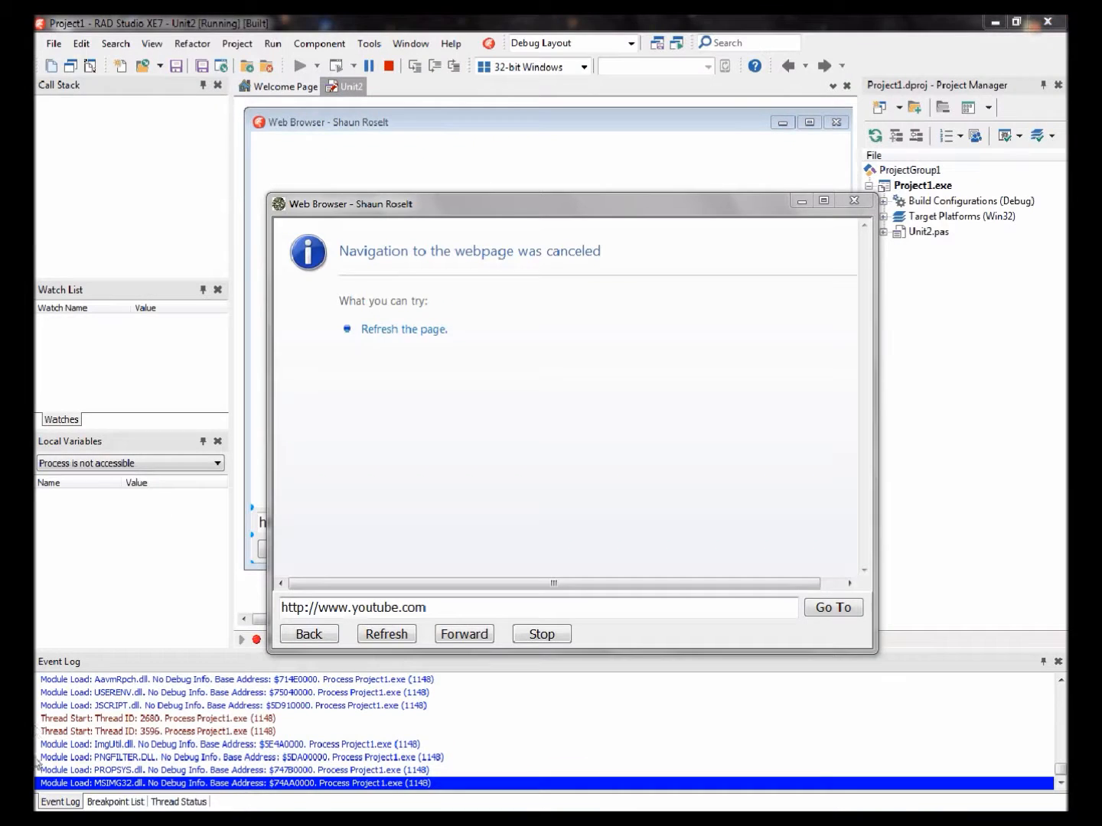
key("super")
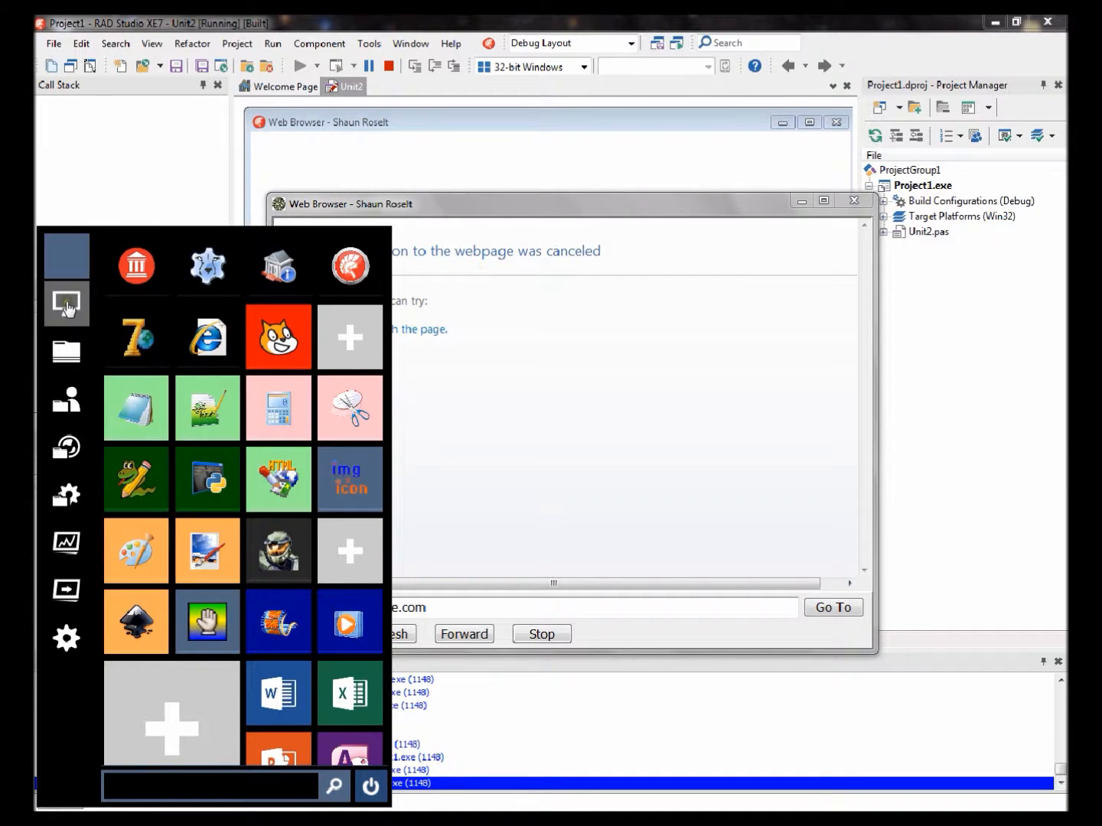
key("Escape")
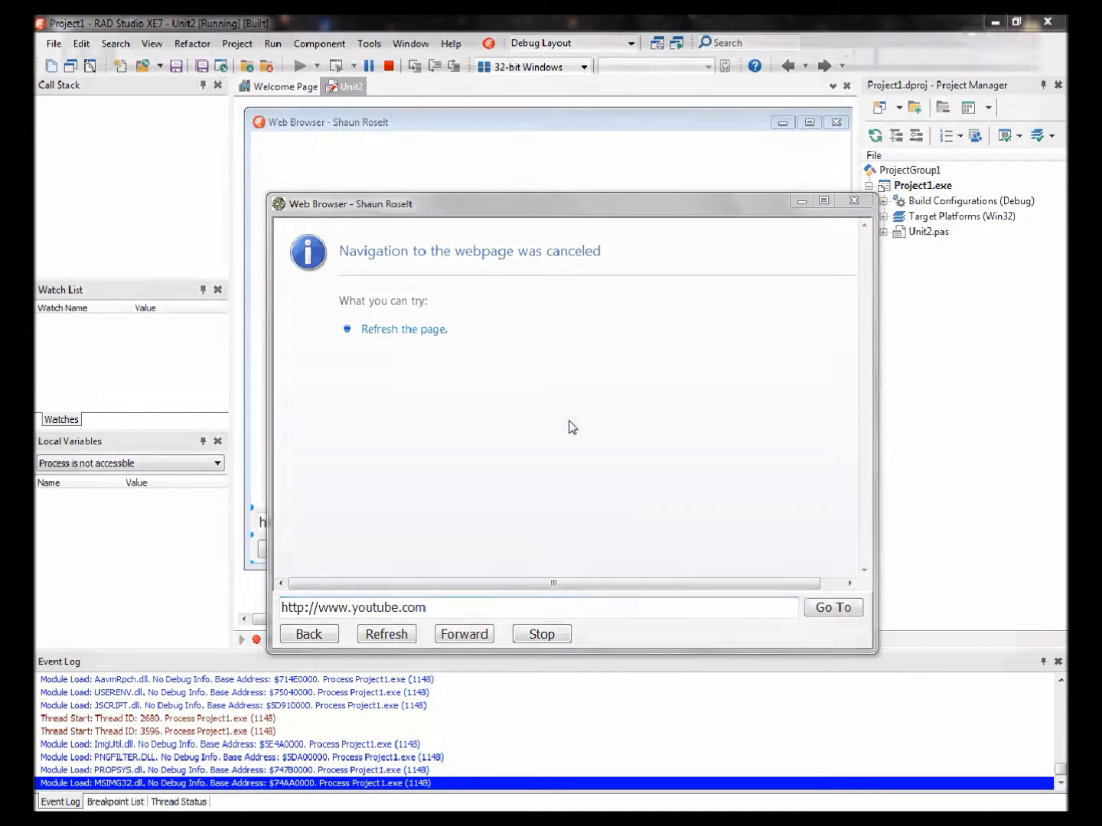
key("super+e")
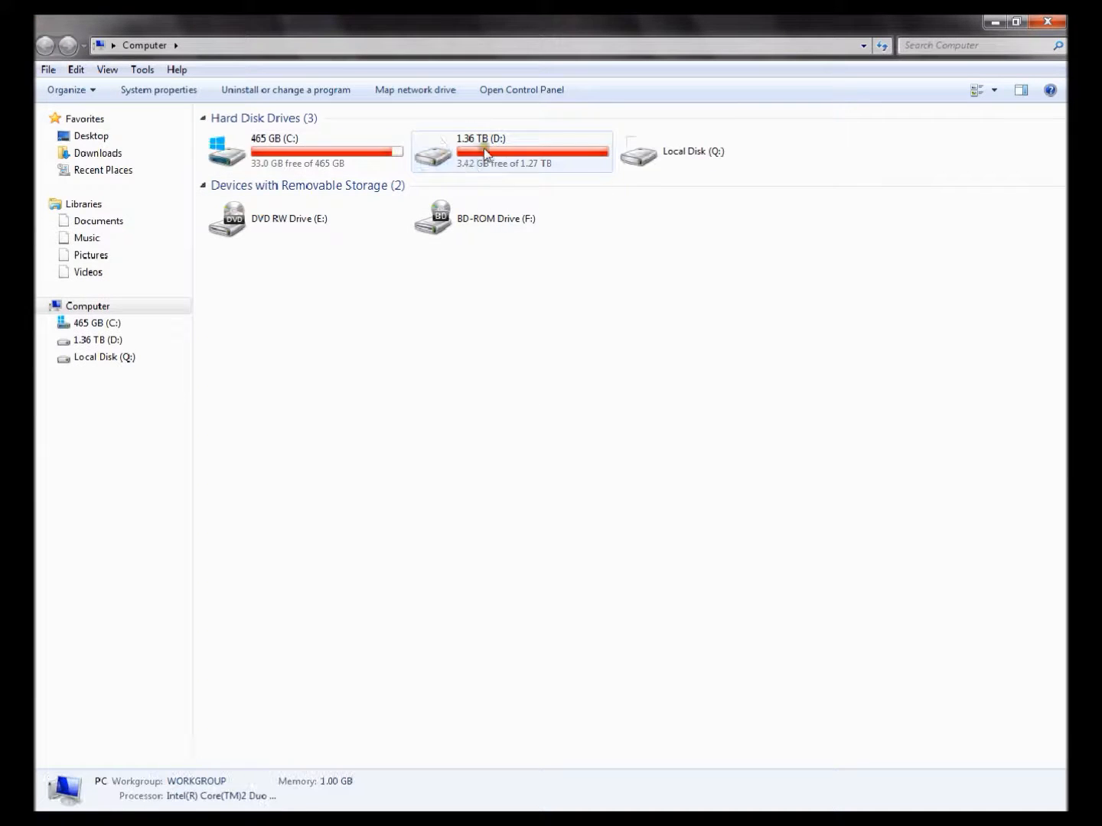
- Search D:\7.4 Web Pages for 'home' and open the home.html result
double_click(482, 148)
double_click(304, 140)
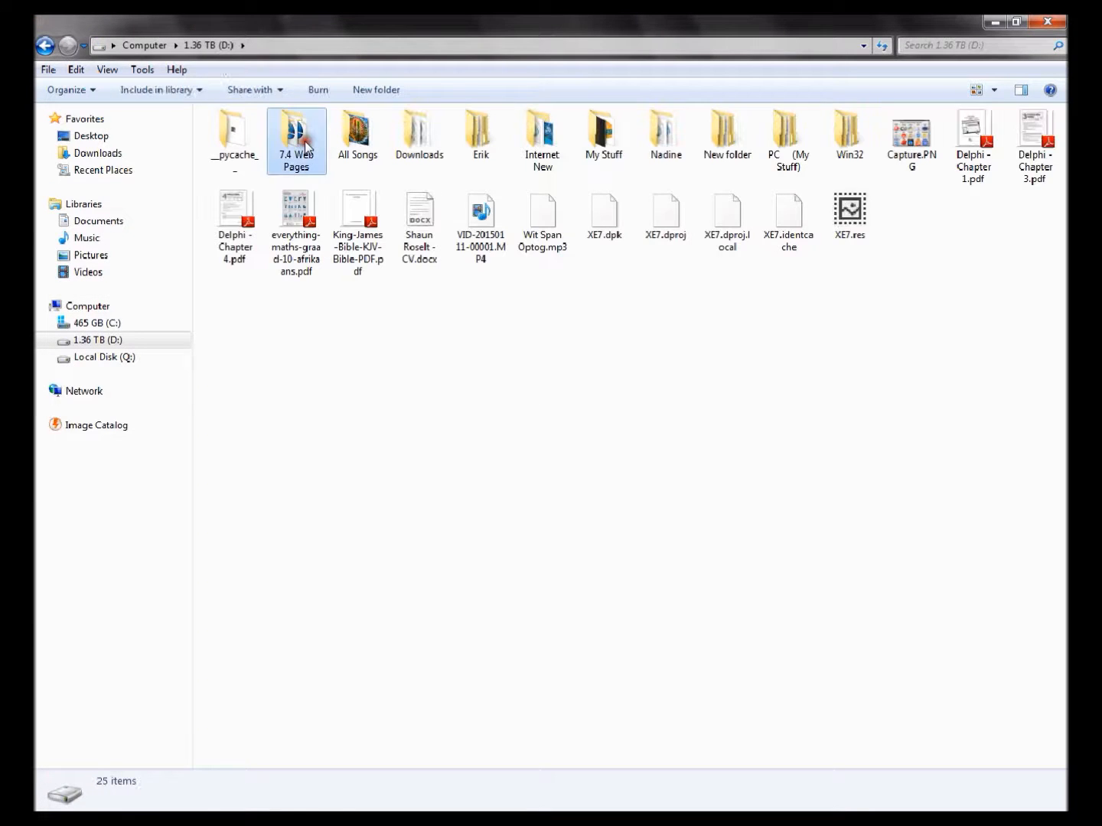
left_click(947, 44)
type("home")
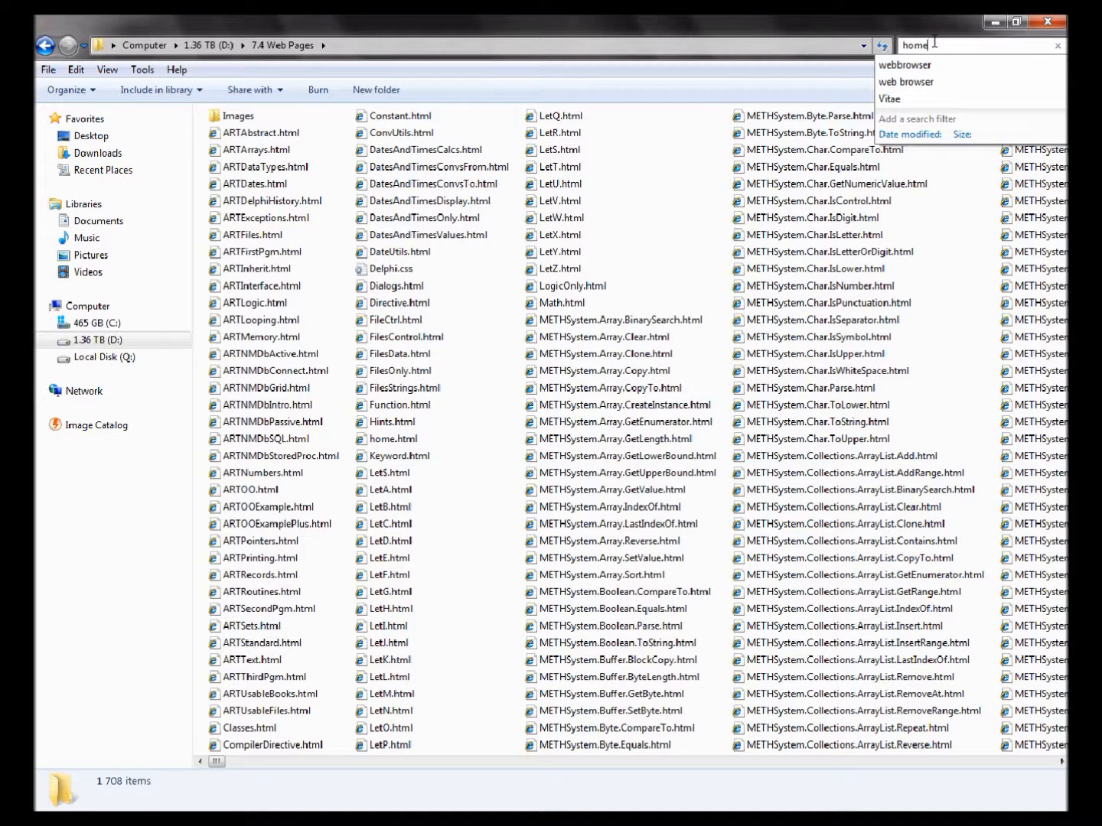
key("Return")
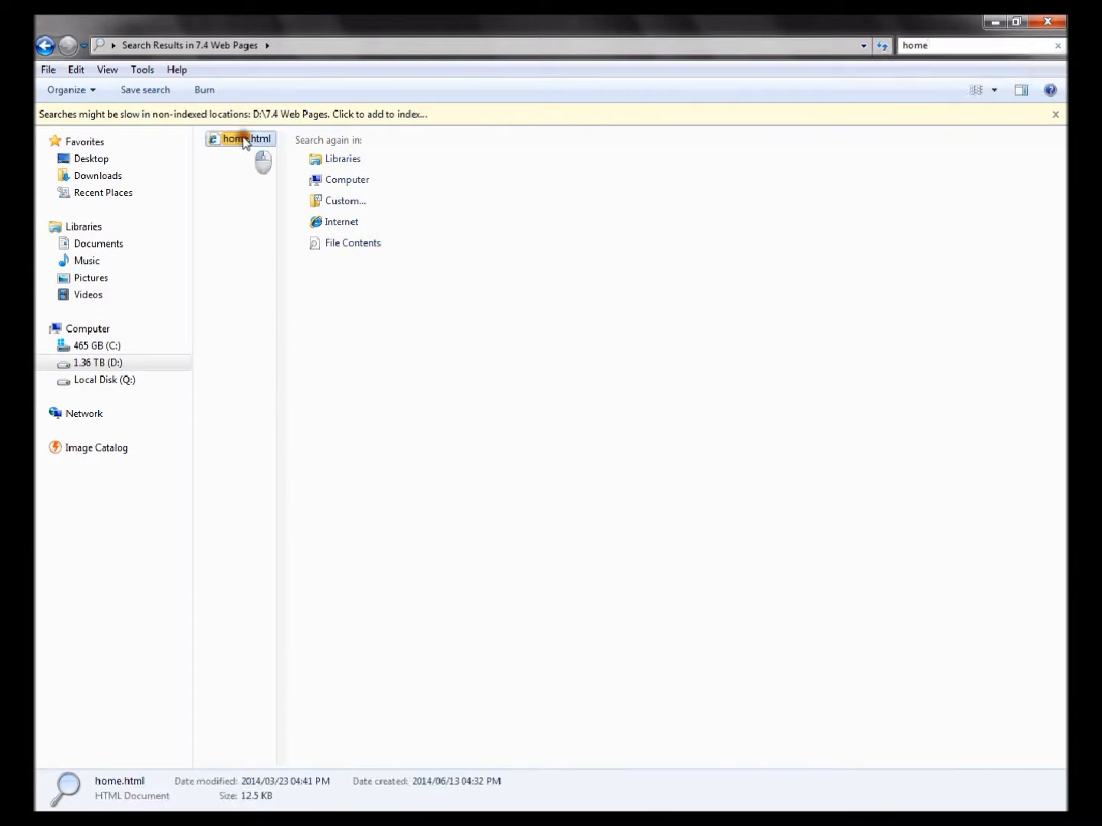
left_click(246, 139)
double_click(245, 140)
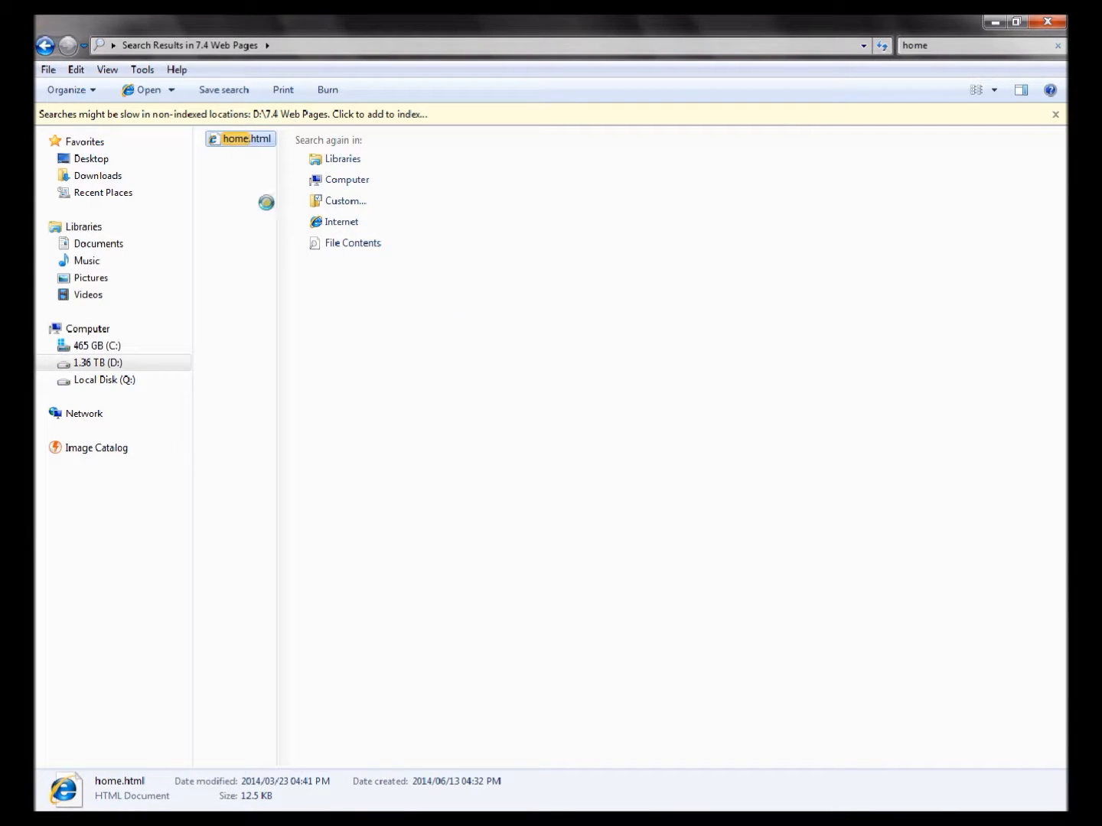
- Review home.html's Properties (Security, Details, Previous Versions) and close the dialog
right_click(243, 138)
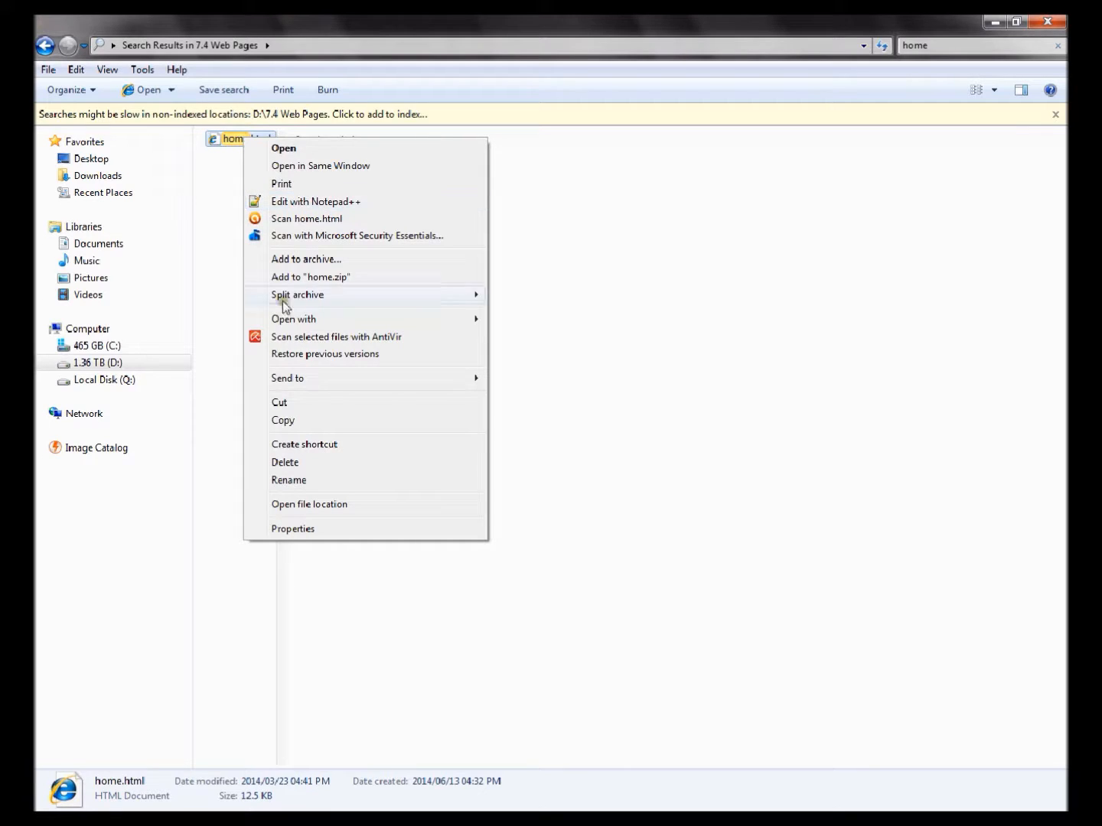
left_click(333, 528)
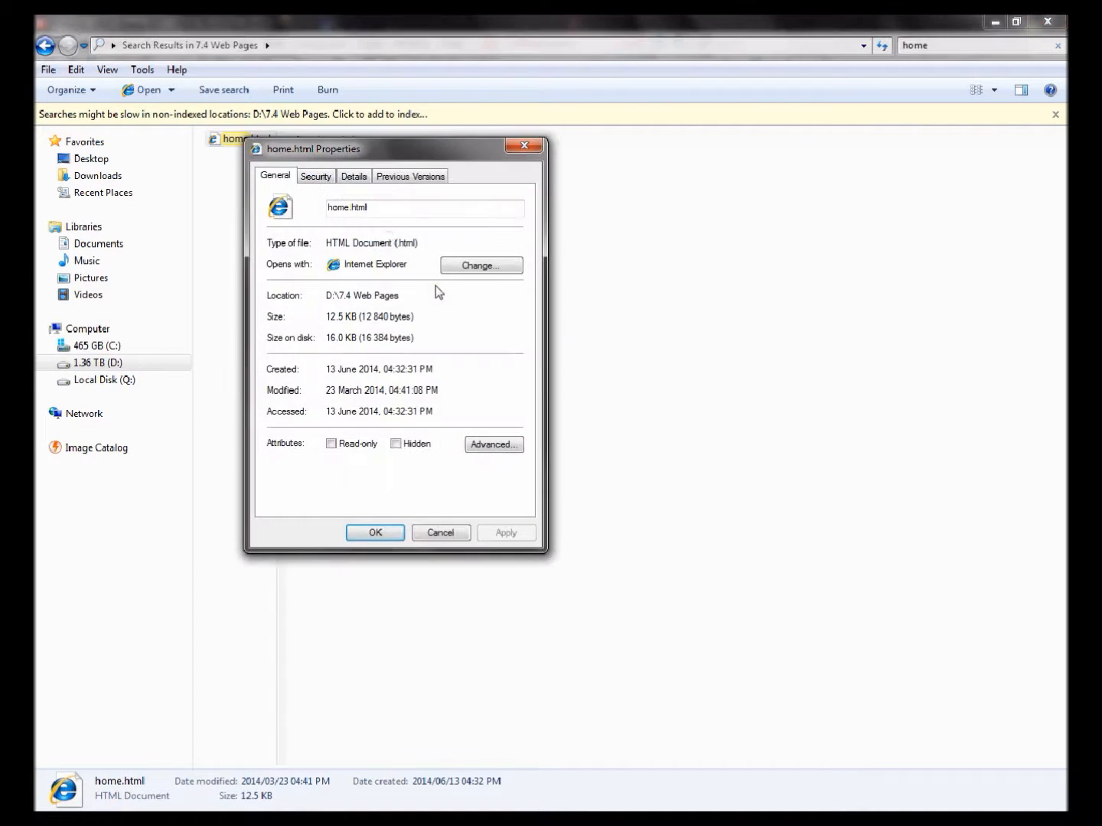
left_click(315, 176)
left_click(352, 177)
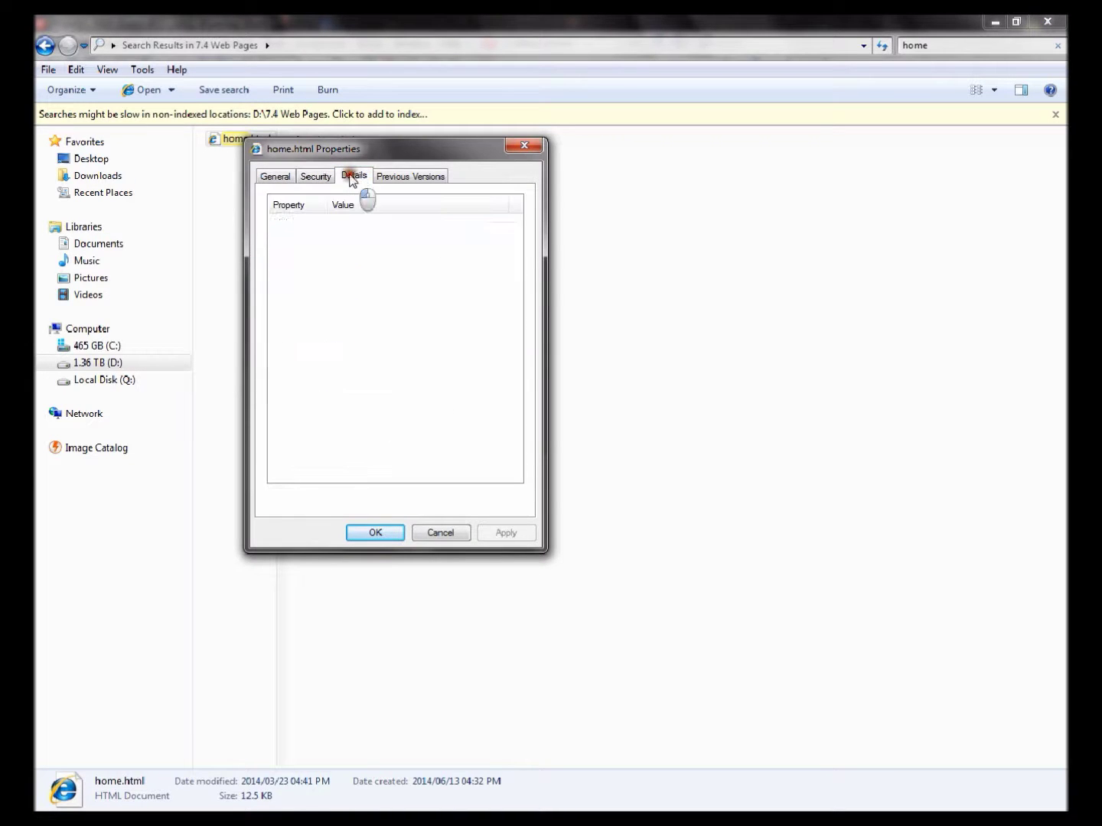
left_click(410, 177)
left_click(353, 177)
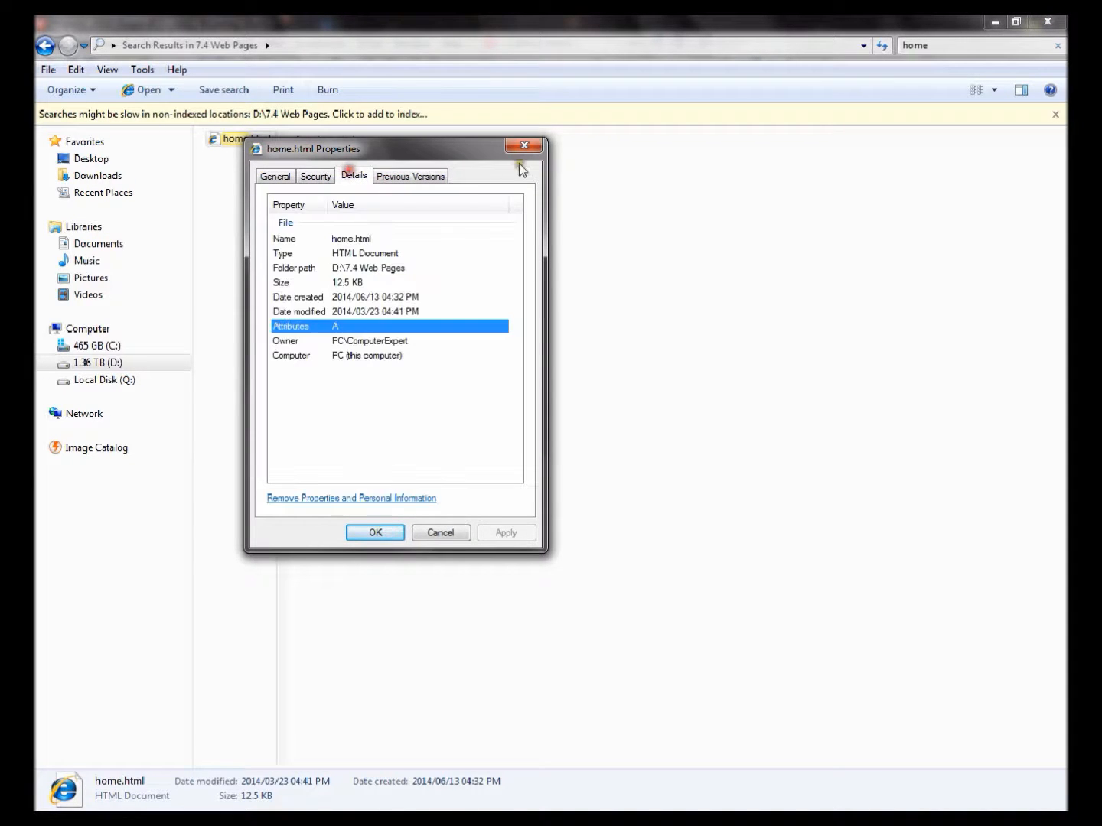
left_click(526, 148)
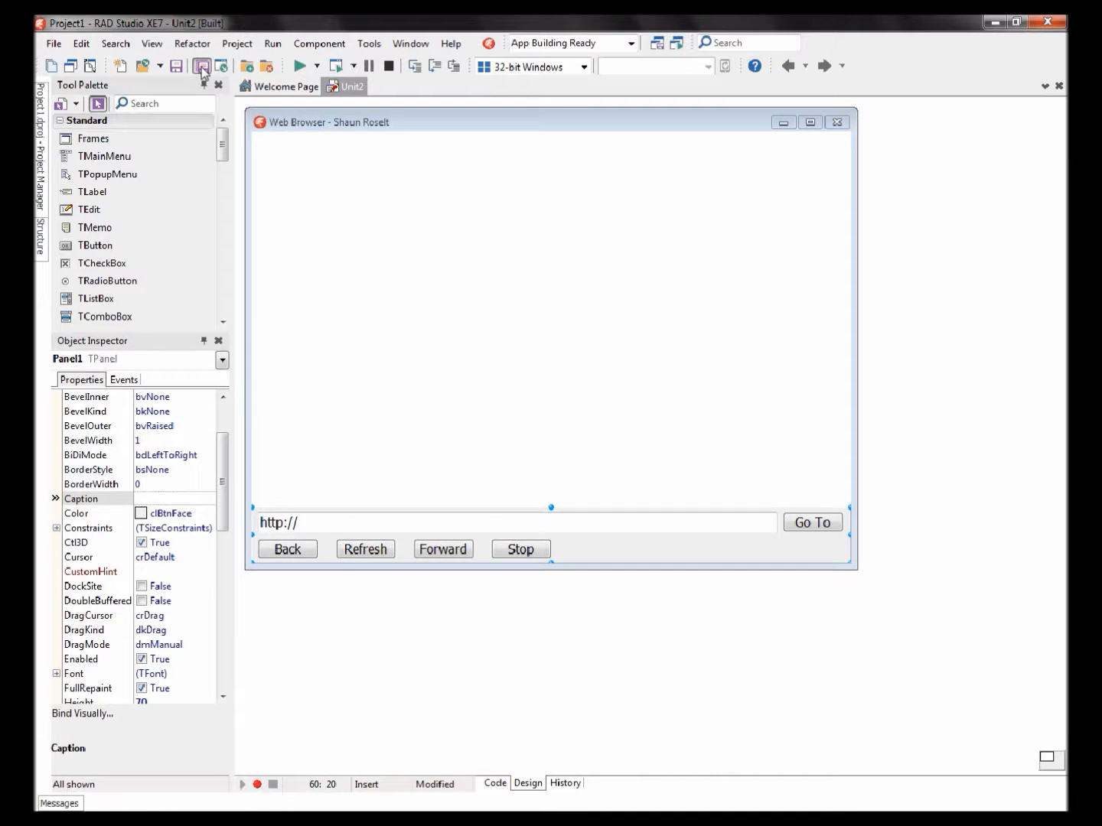
- Save Unit2.pas and Project1.dproj to the Desktop via Save All
left_click(203, 69)
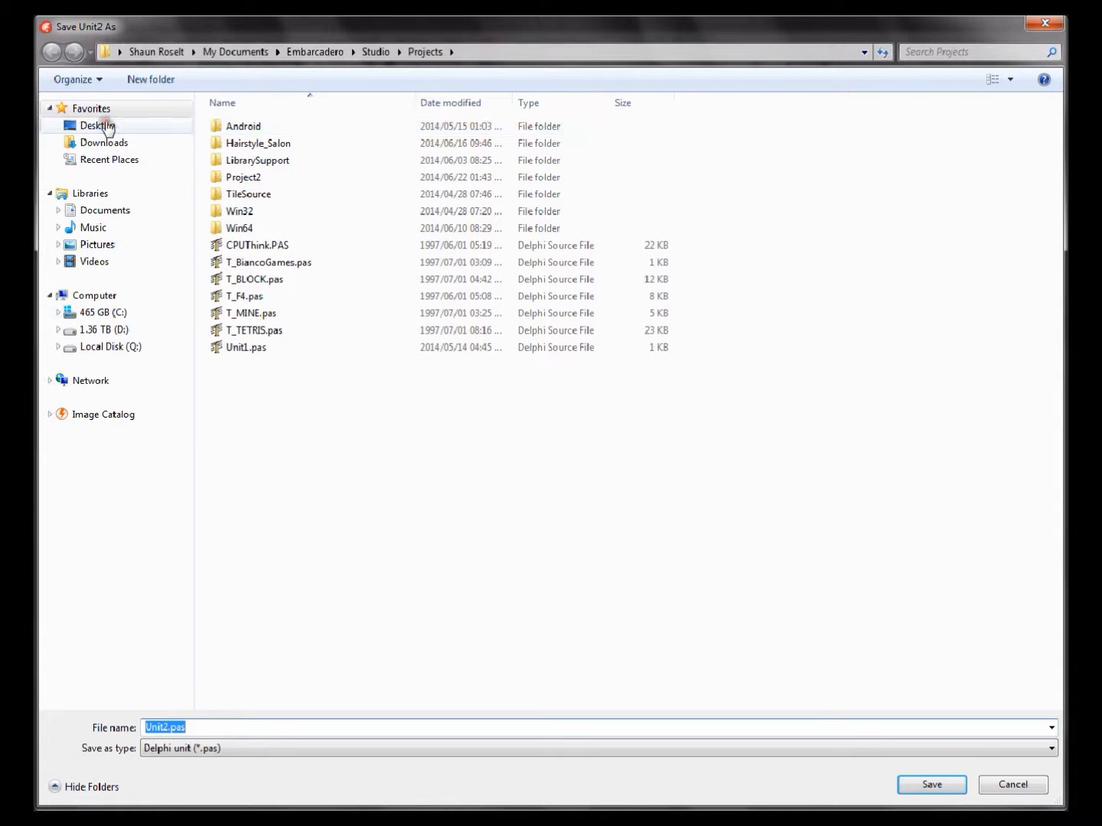
left_click(98, 125)
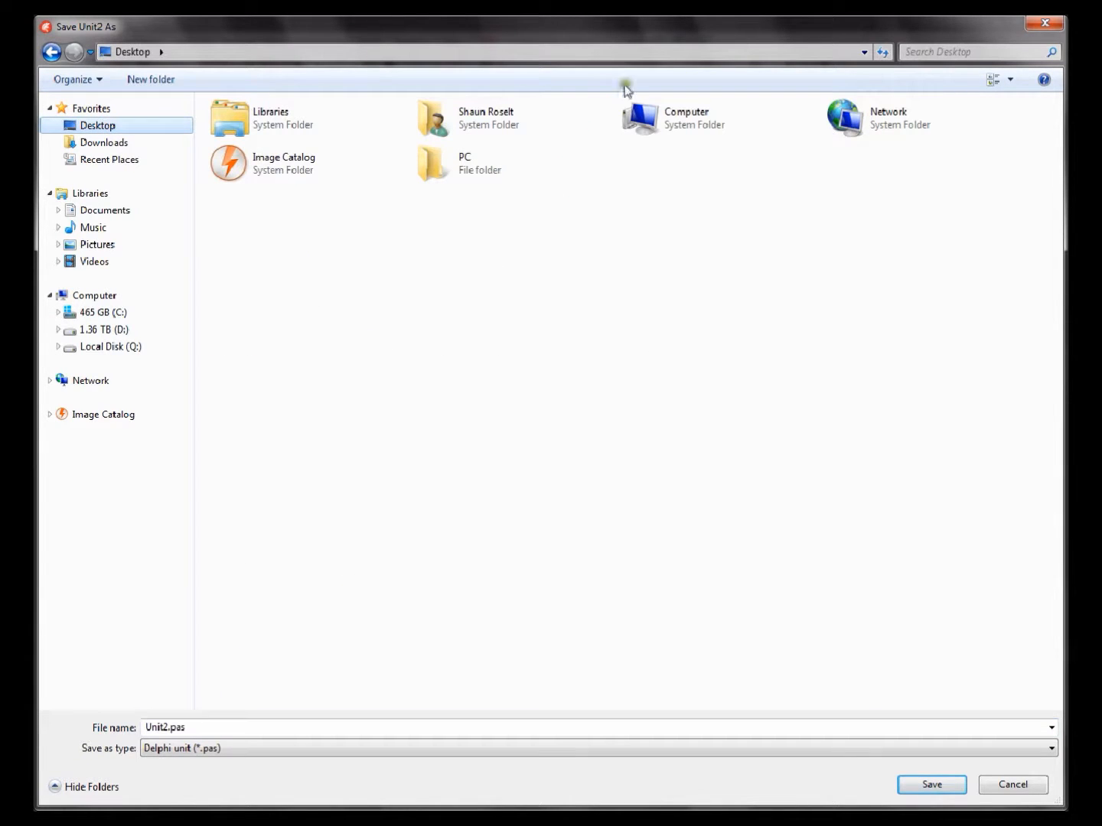
left_click(931, 784)
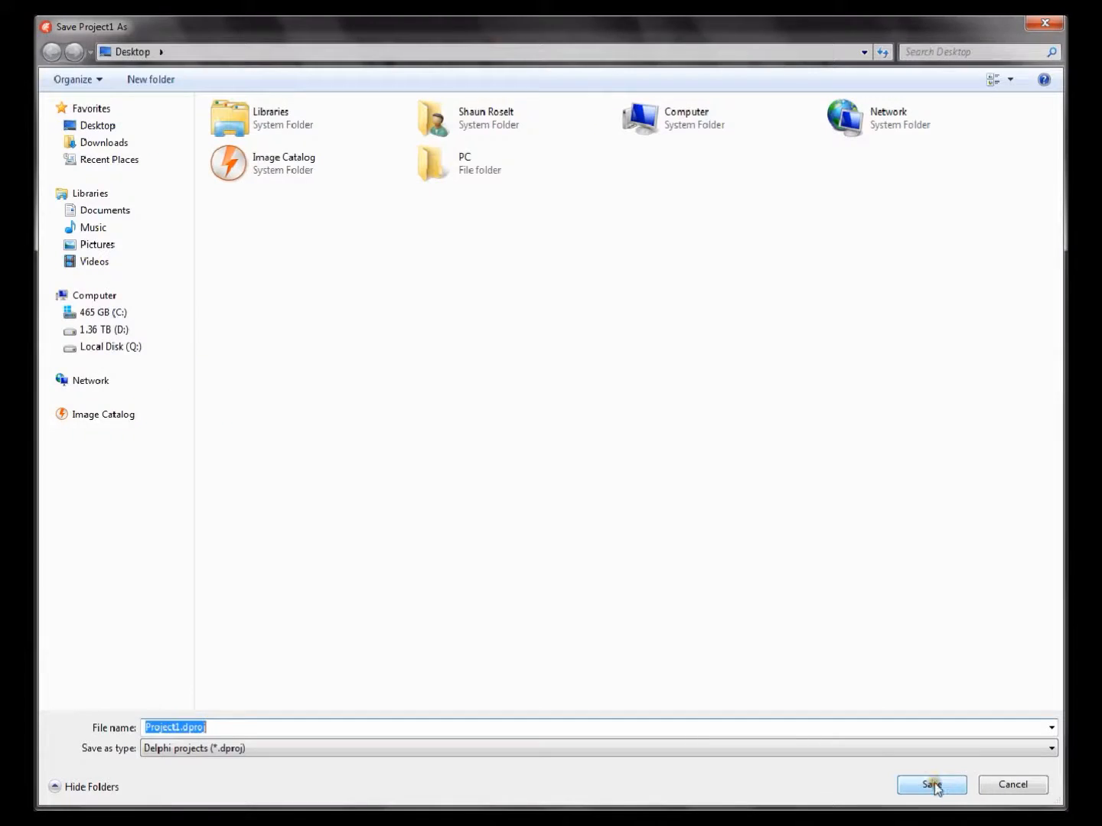
left_click(932, 784)
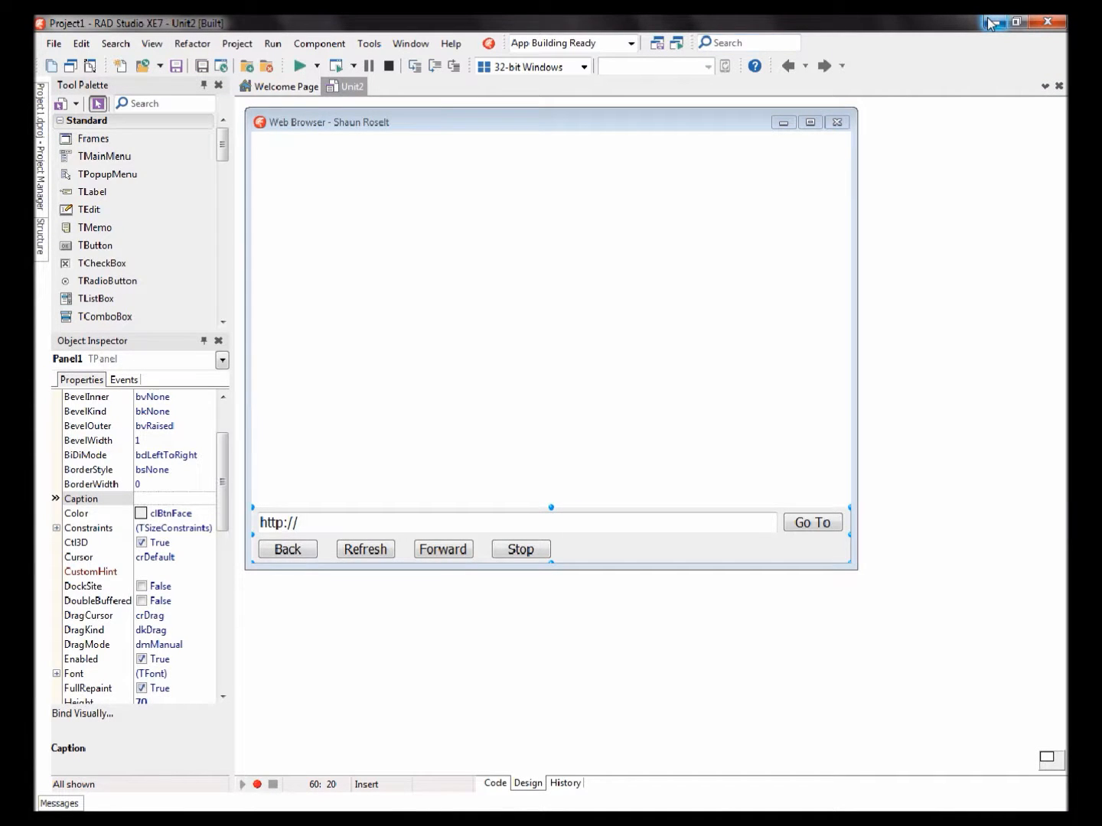
left_click(322, 524)
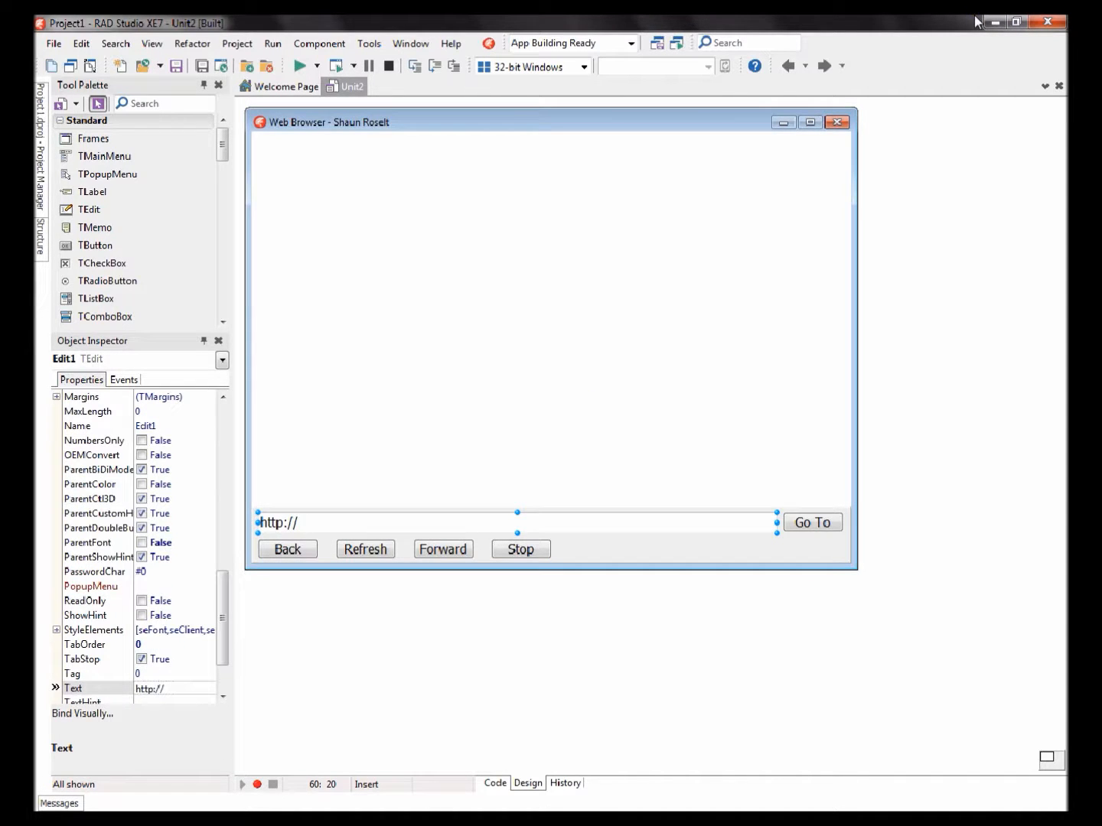
- Attempt pasting home.html into the root of C:, dismissing the privilege error twice
left_click(130, 808)
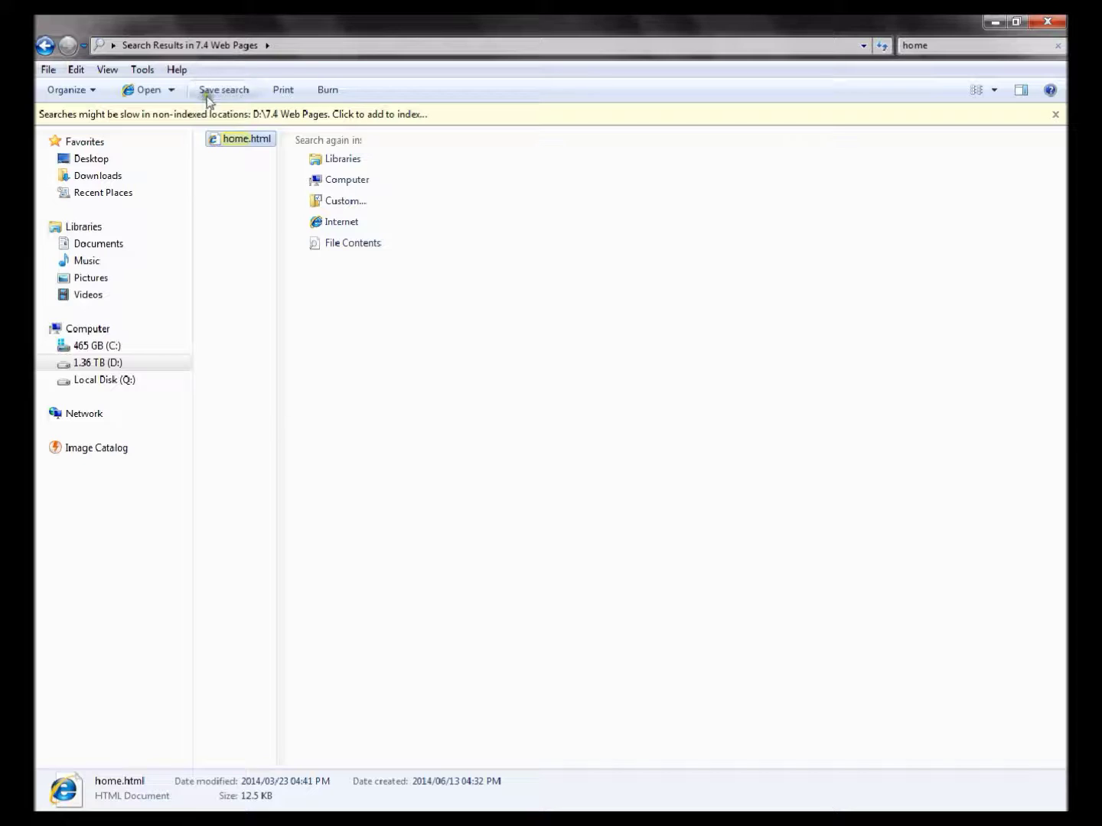
left_click(96, 346)
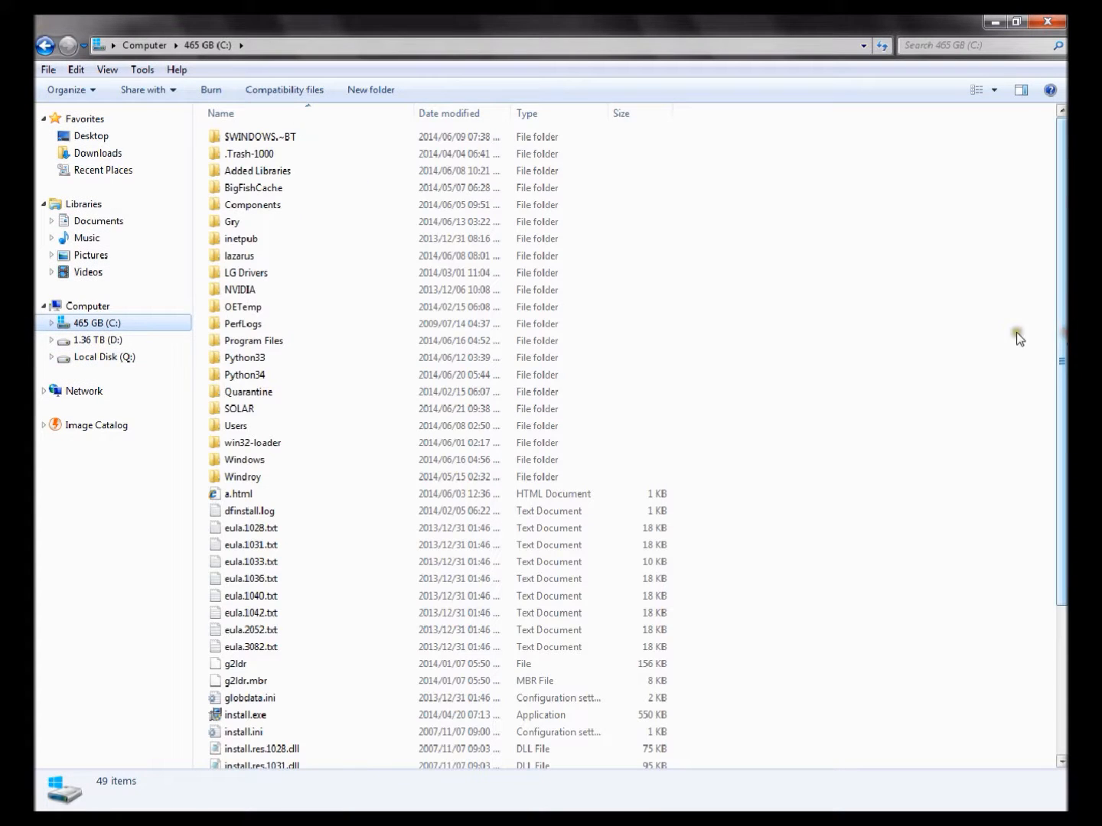
key("ctrl+v")
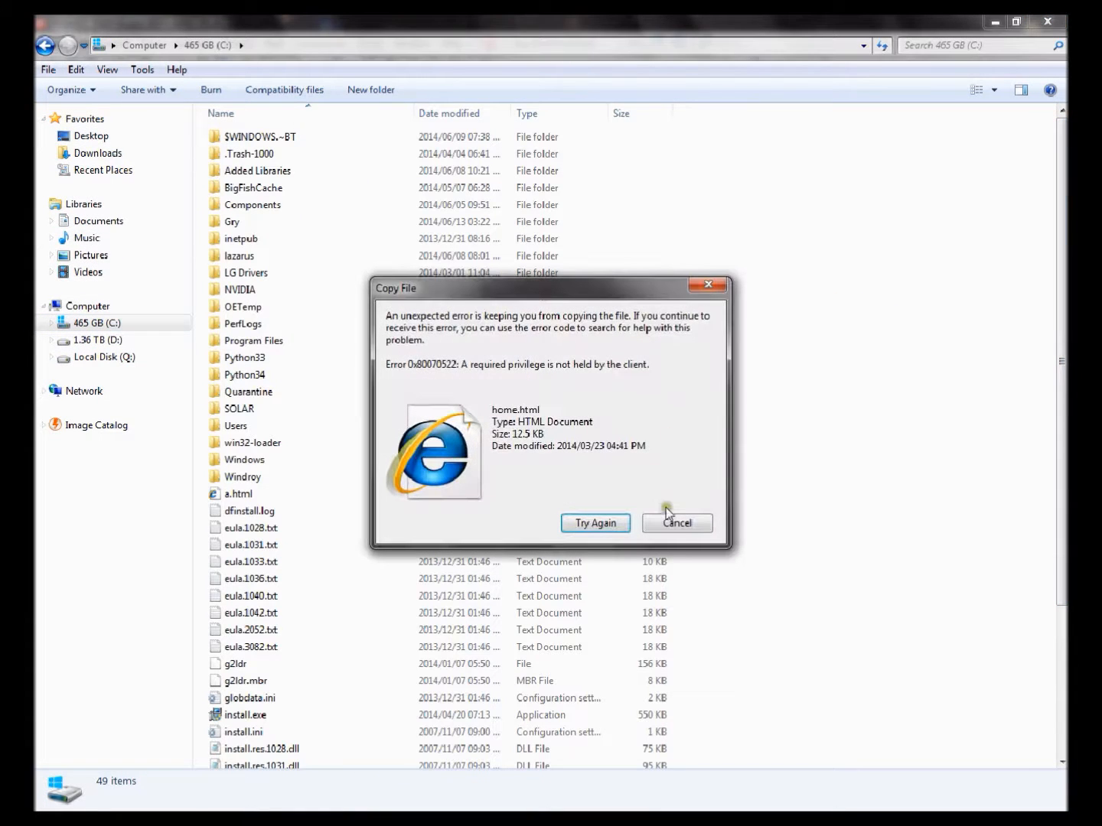
left_click(679, 524)
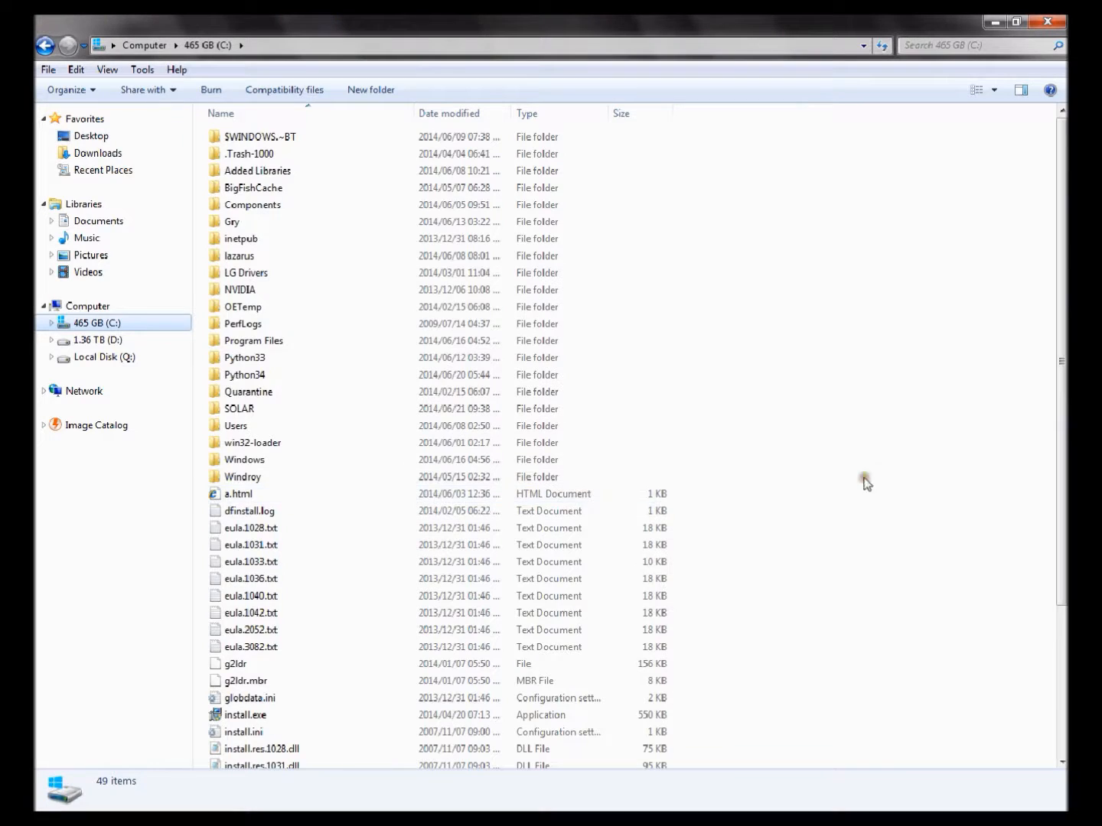
scroll(866, 482, "down", 3)
key("ctrl+v")
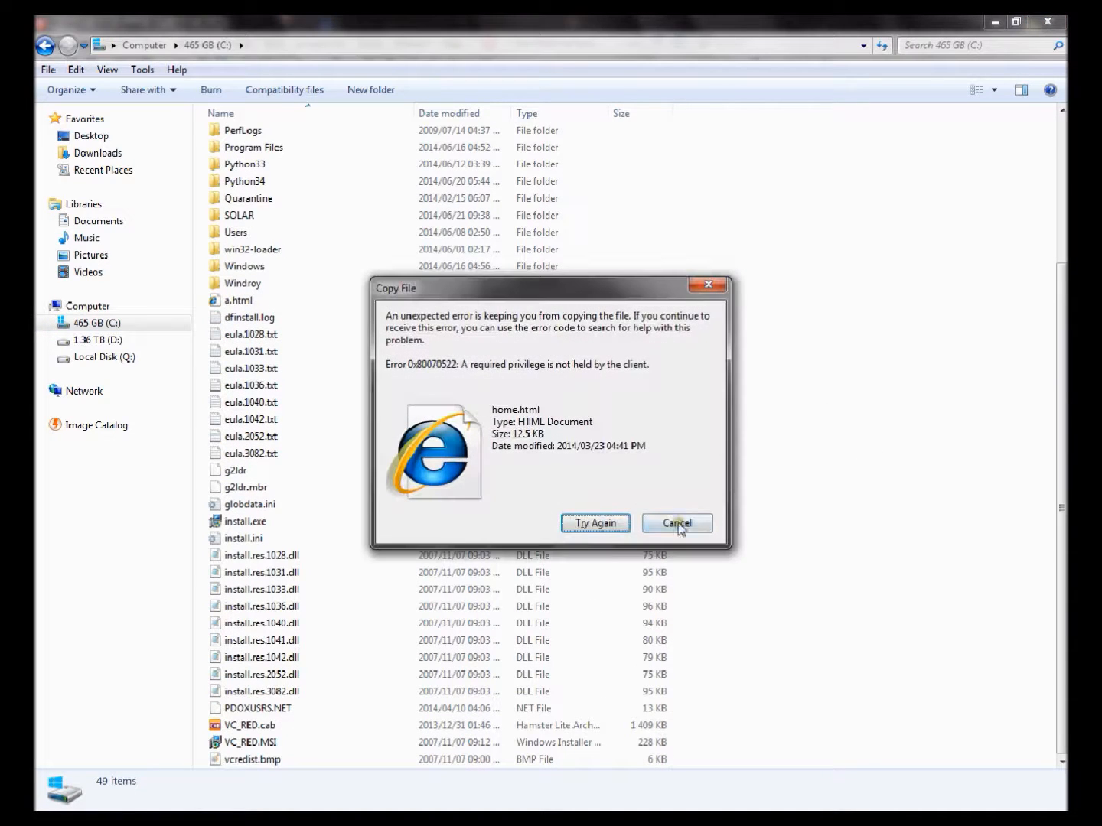
left_click(689, 527)
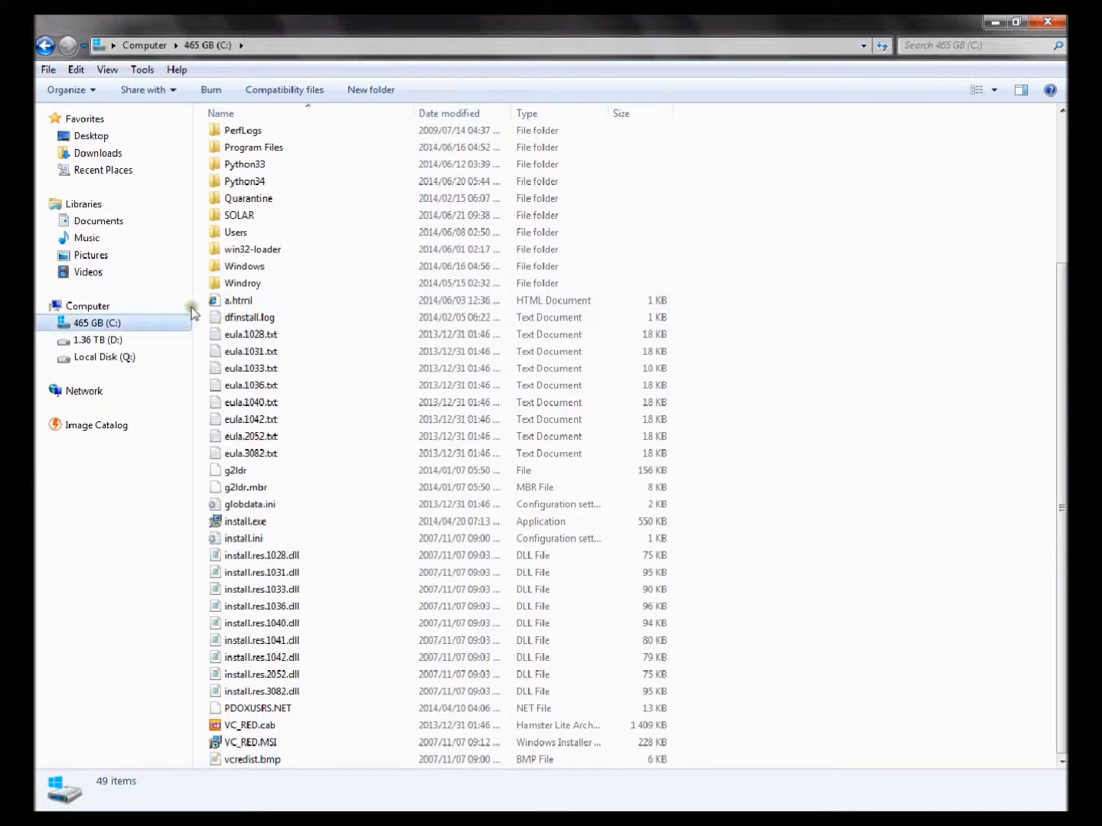
- Paste home.html into the root of D:, minimize Explorer and start a Run of the project
left_click(97, 340)
key("ctrl+v")
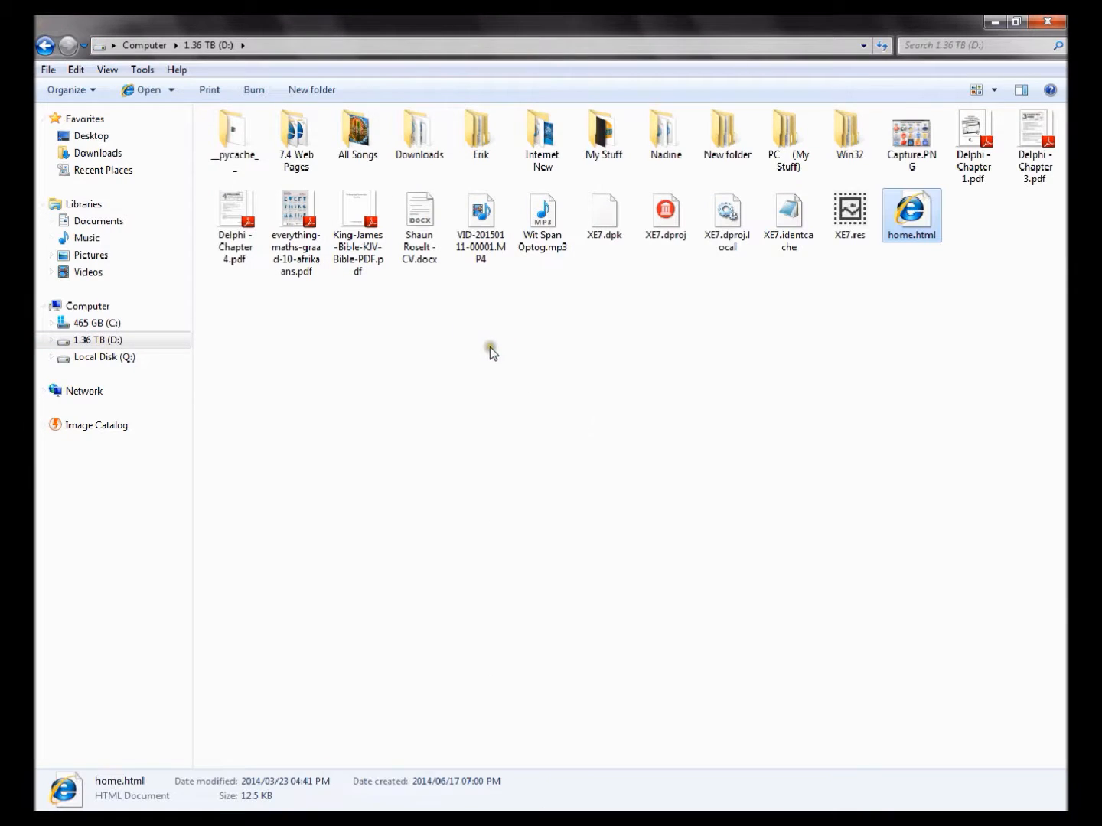
left_click(996, 21)
left_click(337, 67)
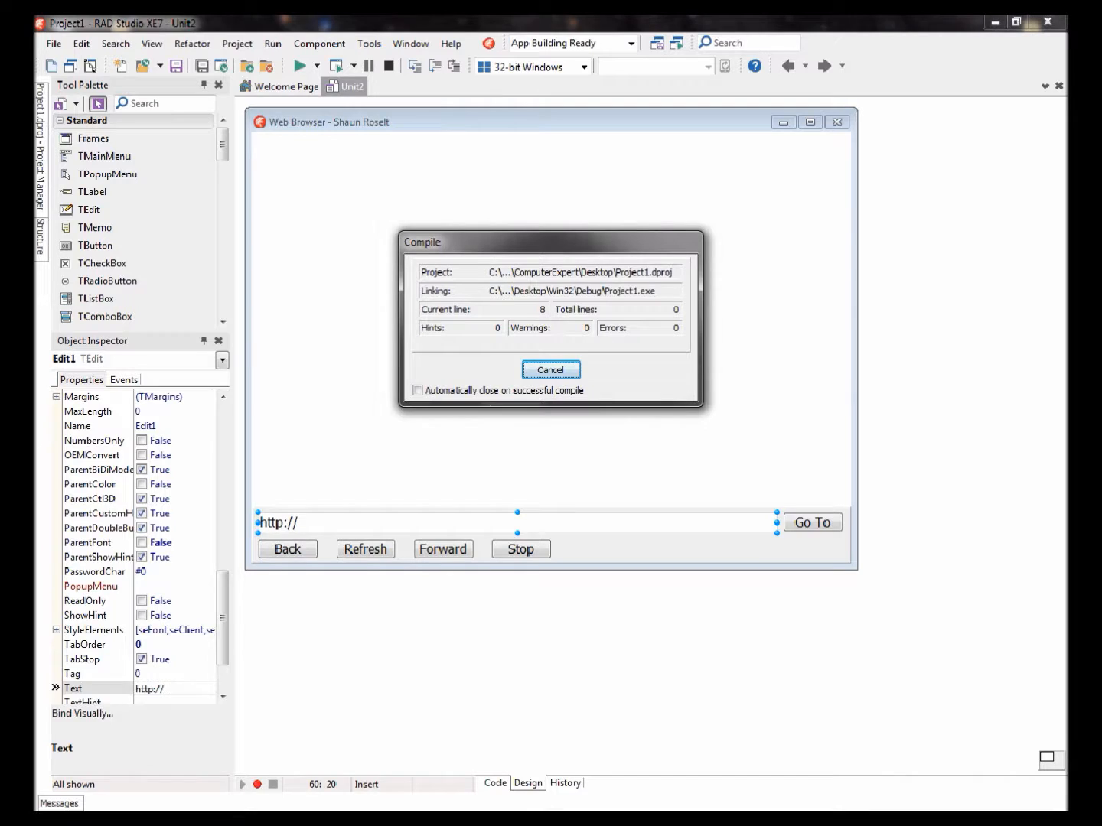
- Switch to Explorer and show the Desktop folder while the app launches
key("alt+Tab")
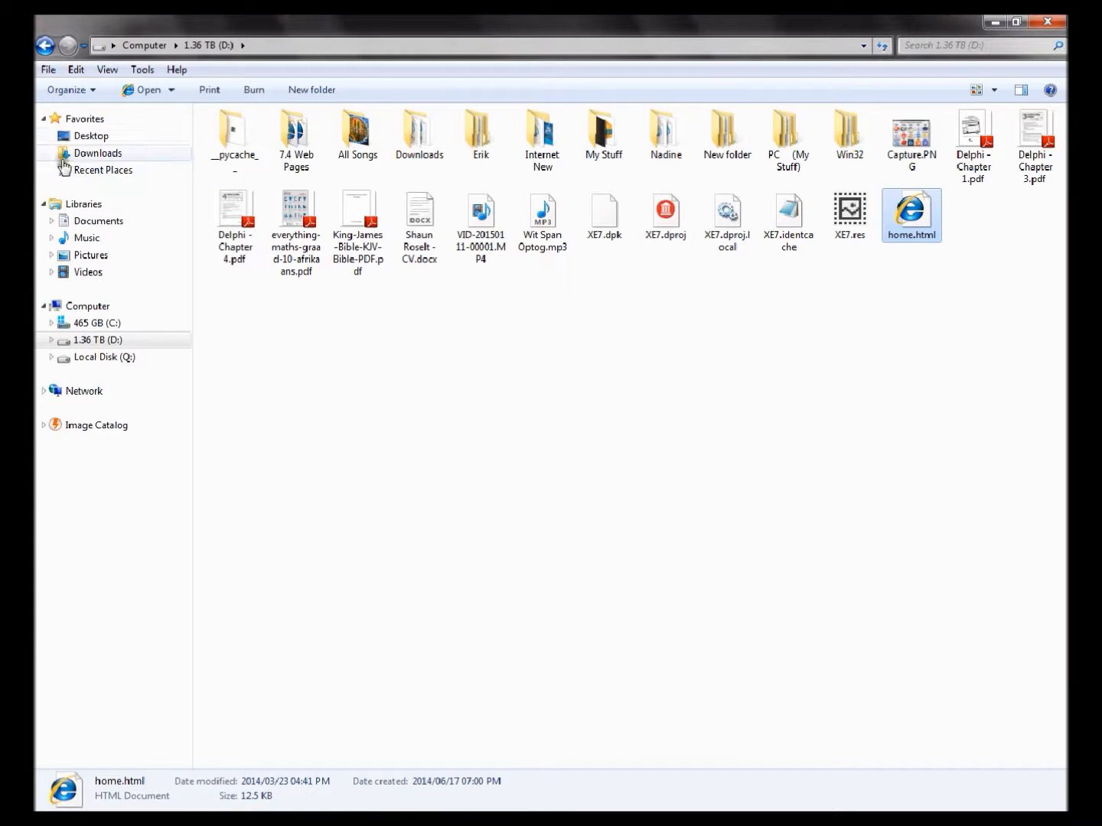
left_click(89, 135)
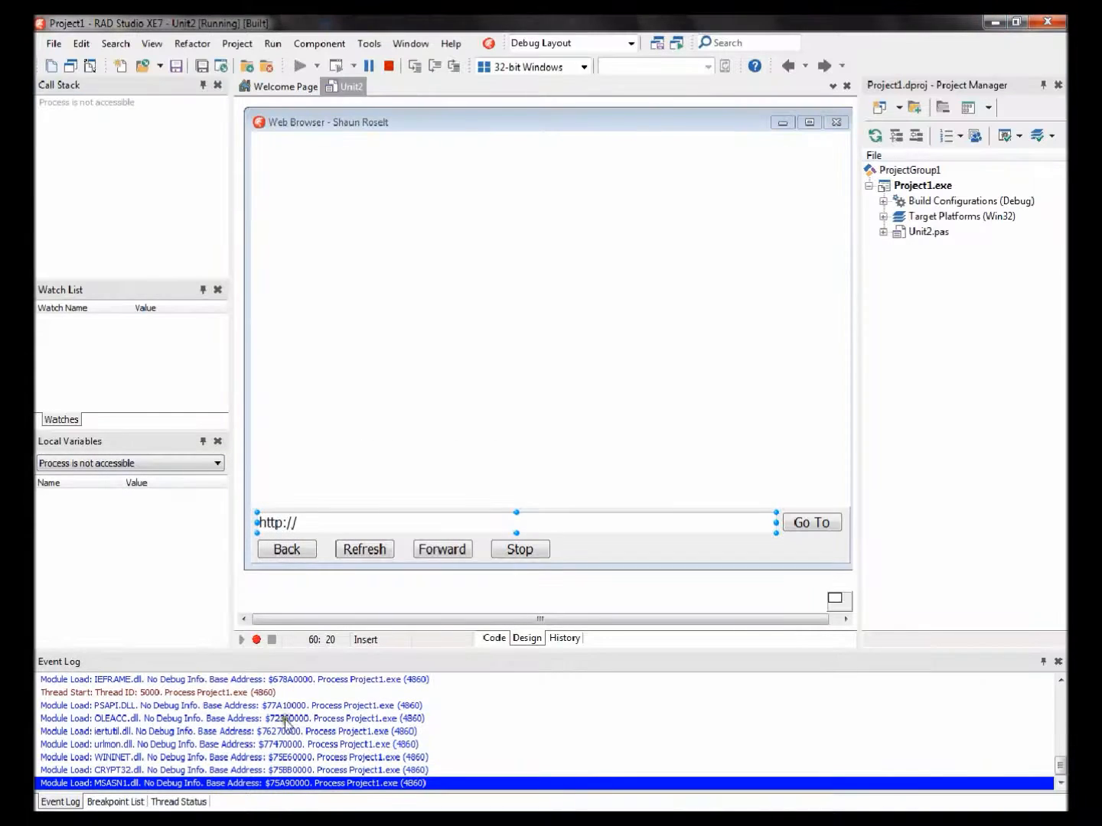
- Try loading plain 'home.html' from the address field with Go To
left_click(392, 611)
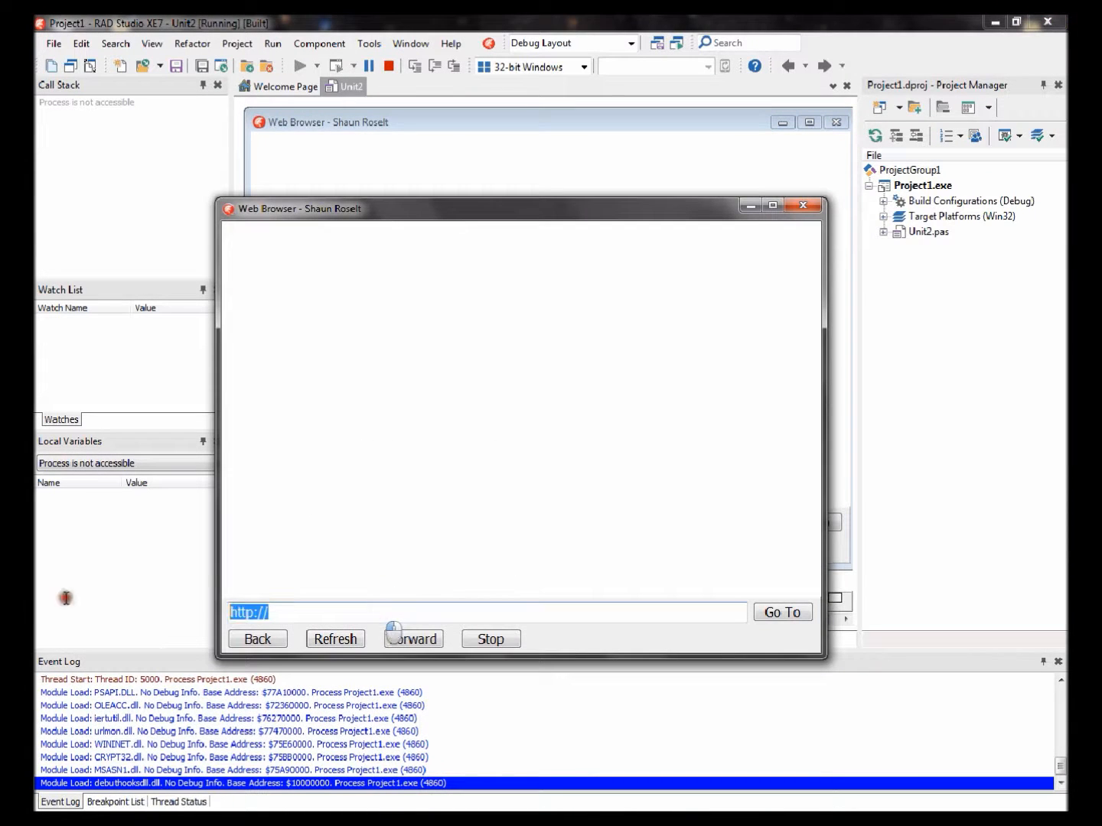
type("home.html")
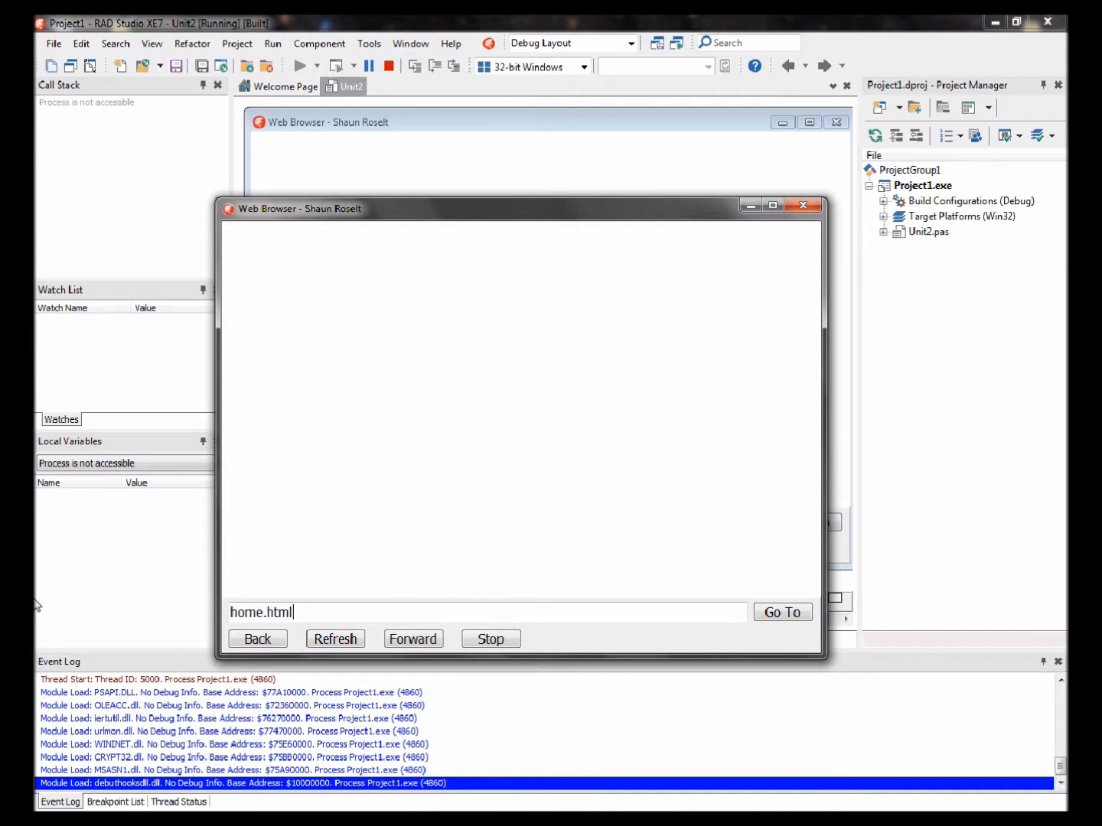
left_click(781, 612)
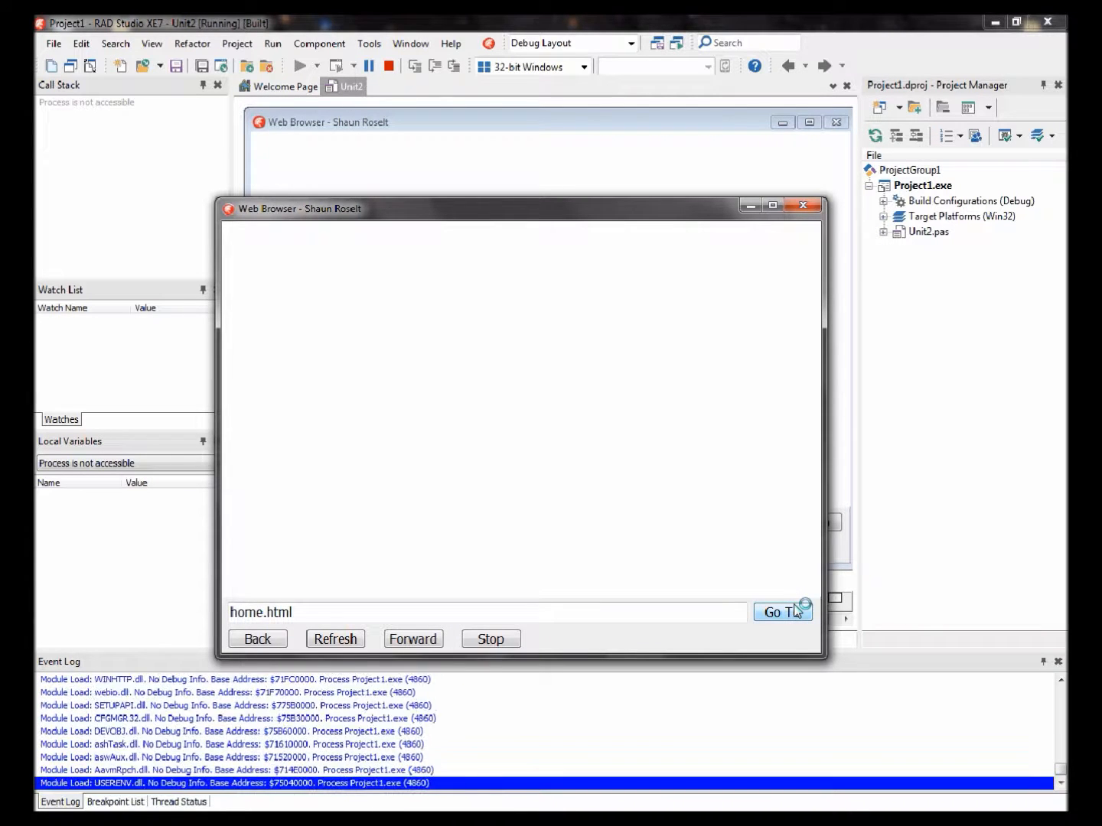
- Correct the address to D:/home.html, load the Delphi Basics page and maximize the window
double_click(261, 612)
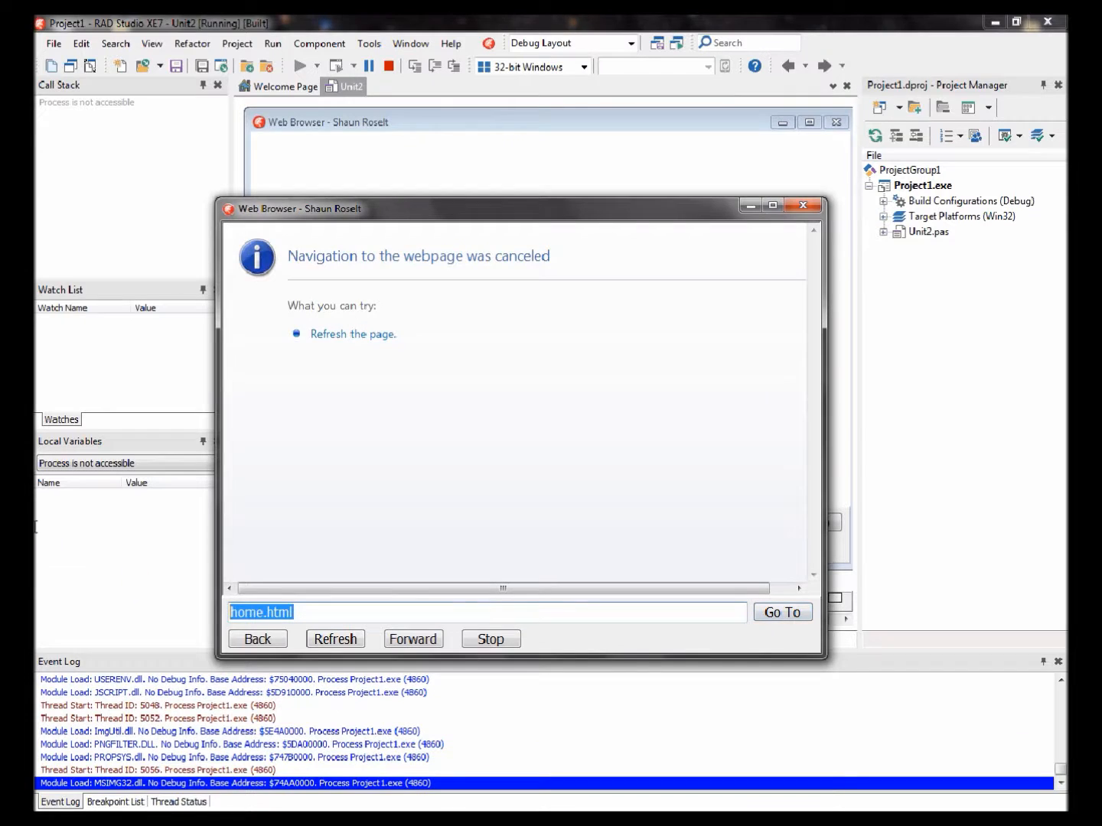
key("Home")
type("D")
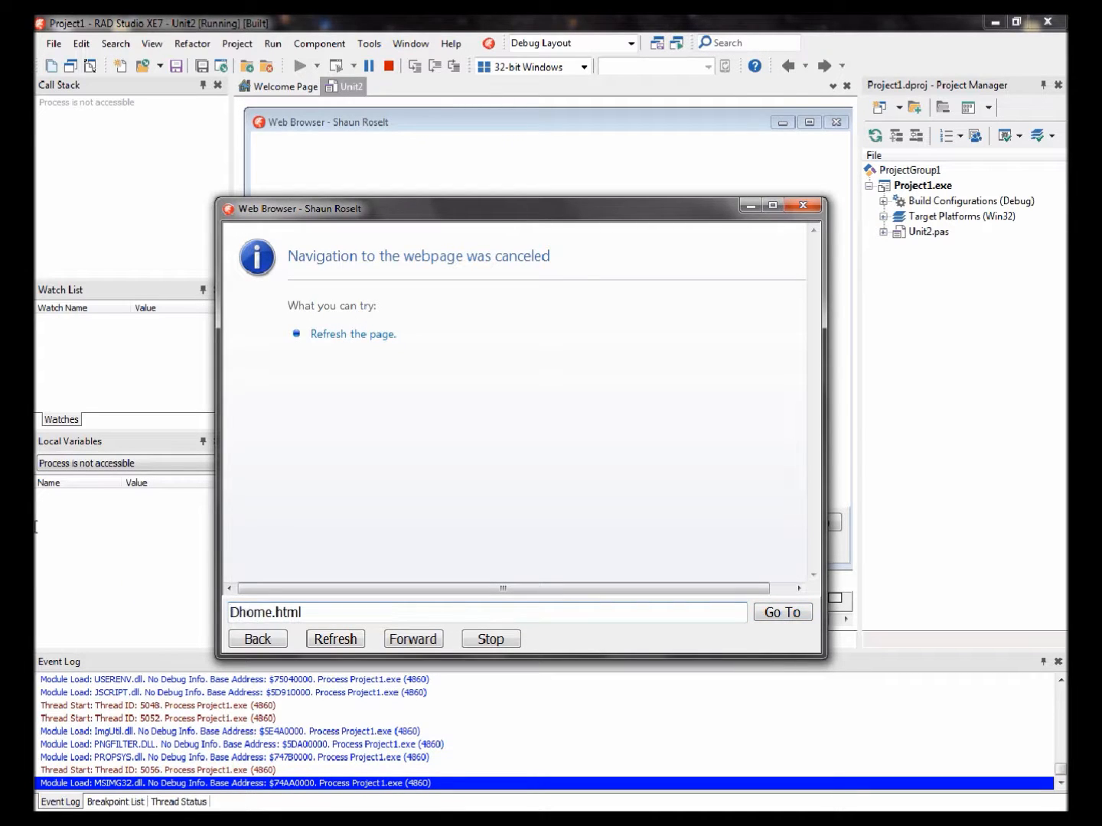
type("://")
key("BackSpace")
key("Delete")
left_click(768, 616)
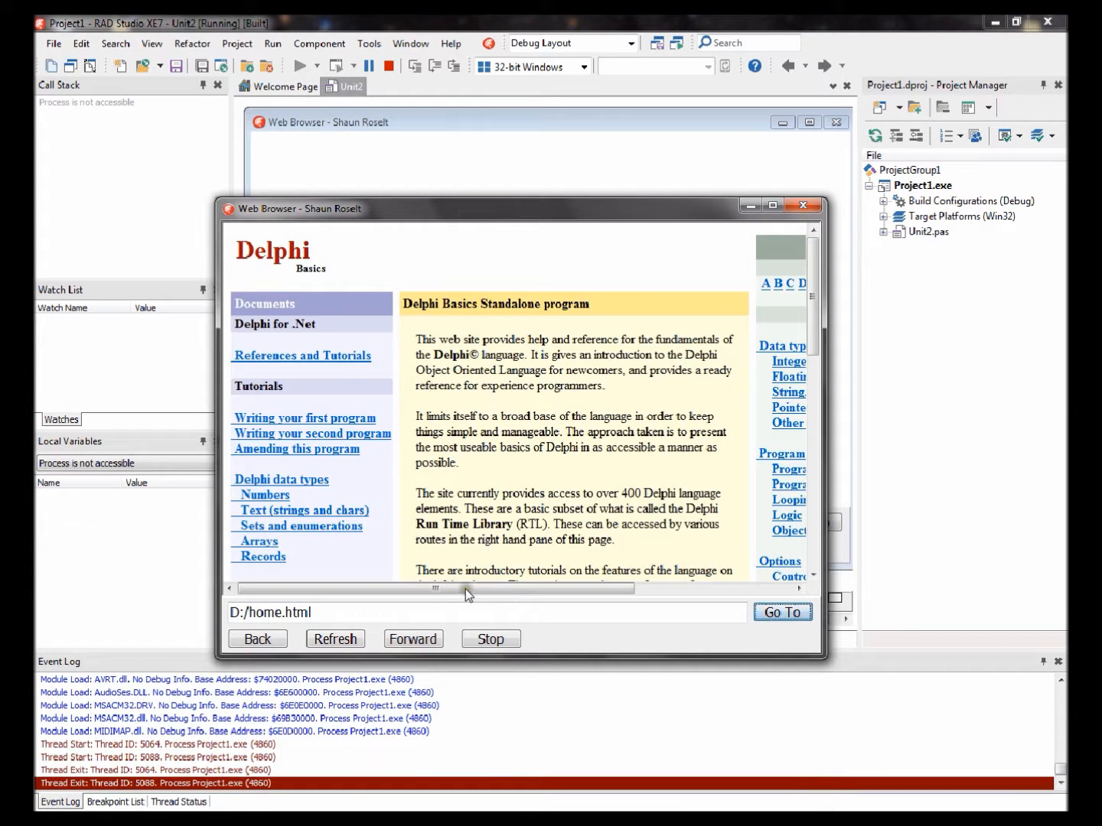
left_click(773, 206)
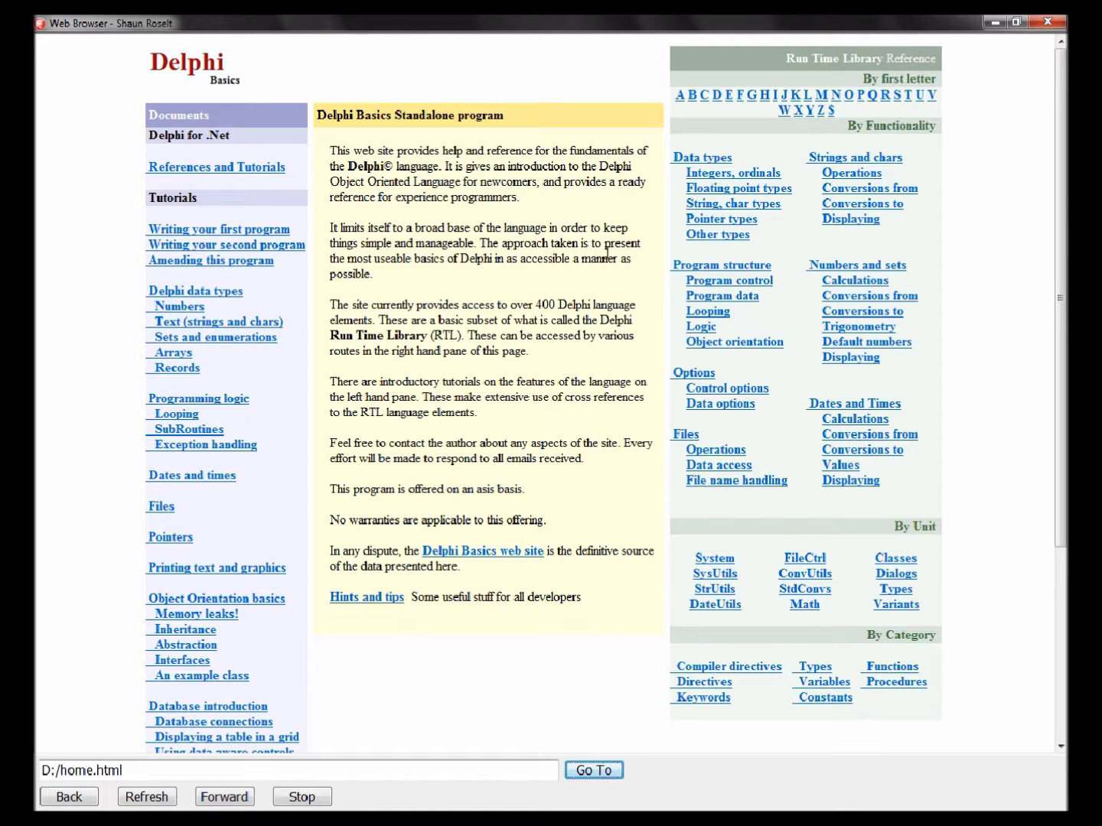
mouse_move(1061, 223)
left_mouse_down()
mouse_move(1058, 452)
mouse_move(1061, 172)
left_mouse_up()
scroll(267, 439, "down", 5)
scroll(284, 519, "up", 5)
mouse_move(137, 818)
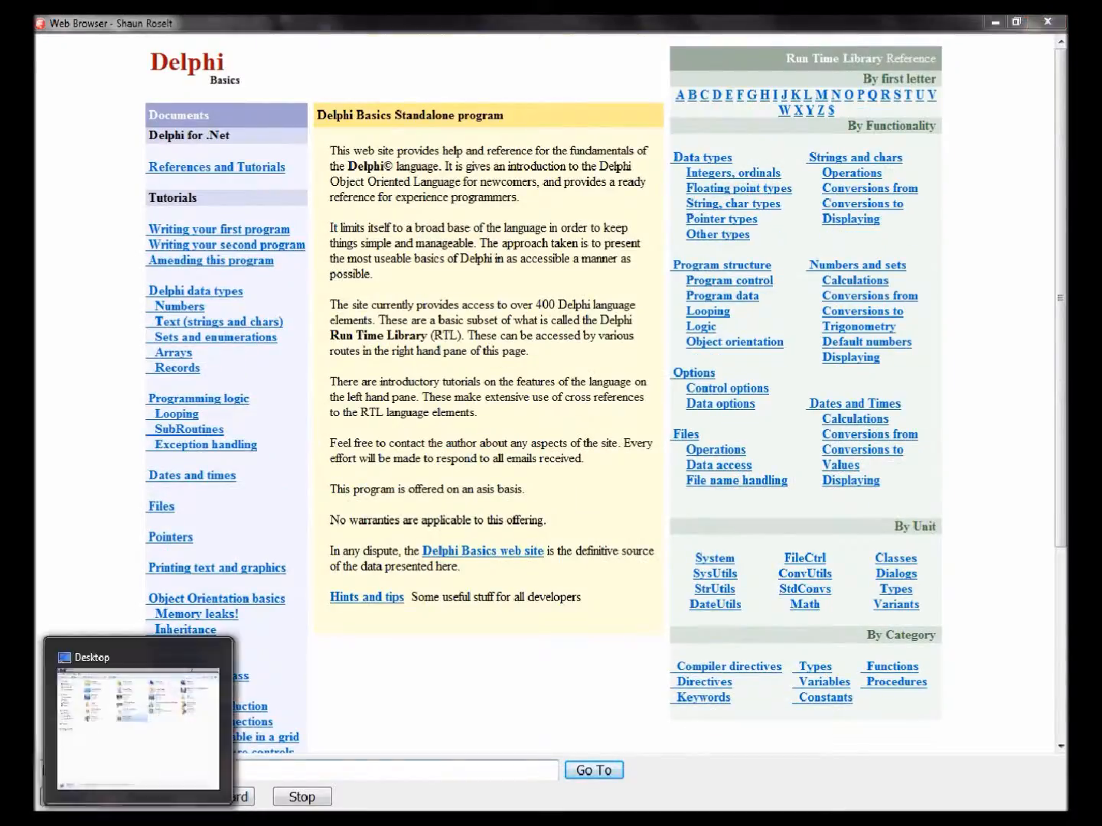
left_click(138, 723)
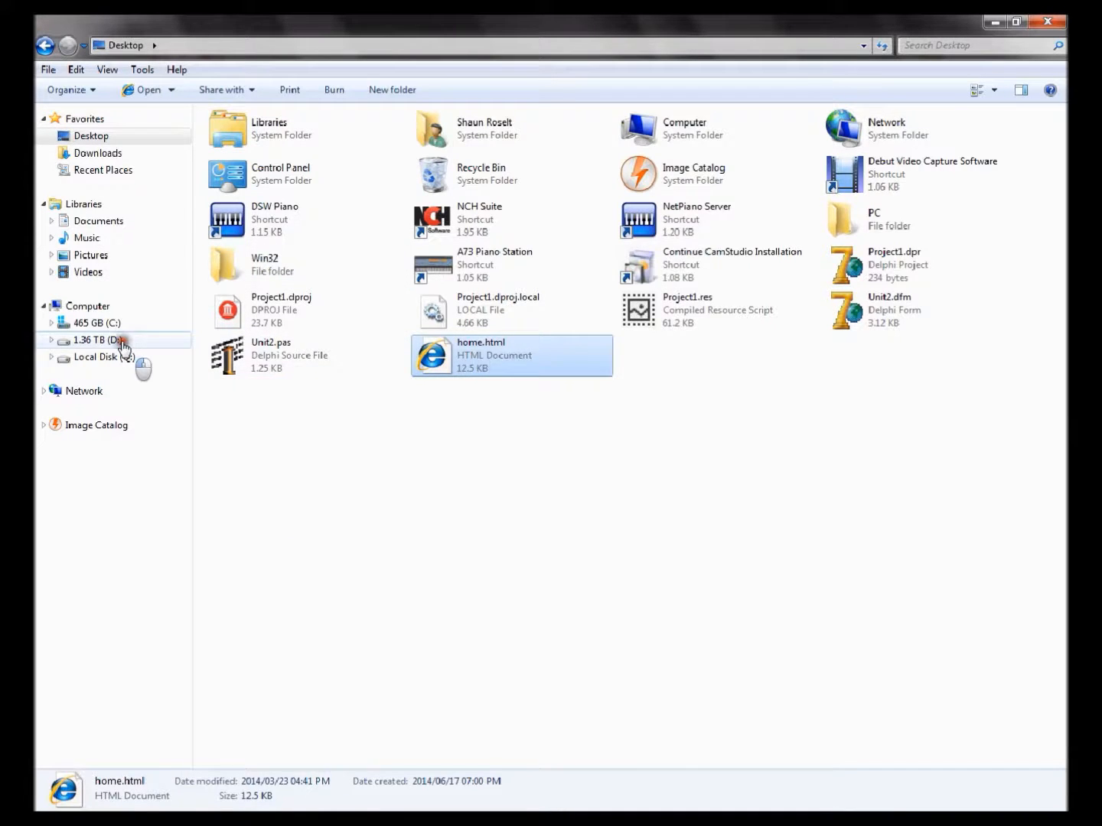
- Browse into D:\7.4 Web Pages, select its files and go back to the D: listing
left_click(97, 341)
double_click(306, 133)
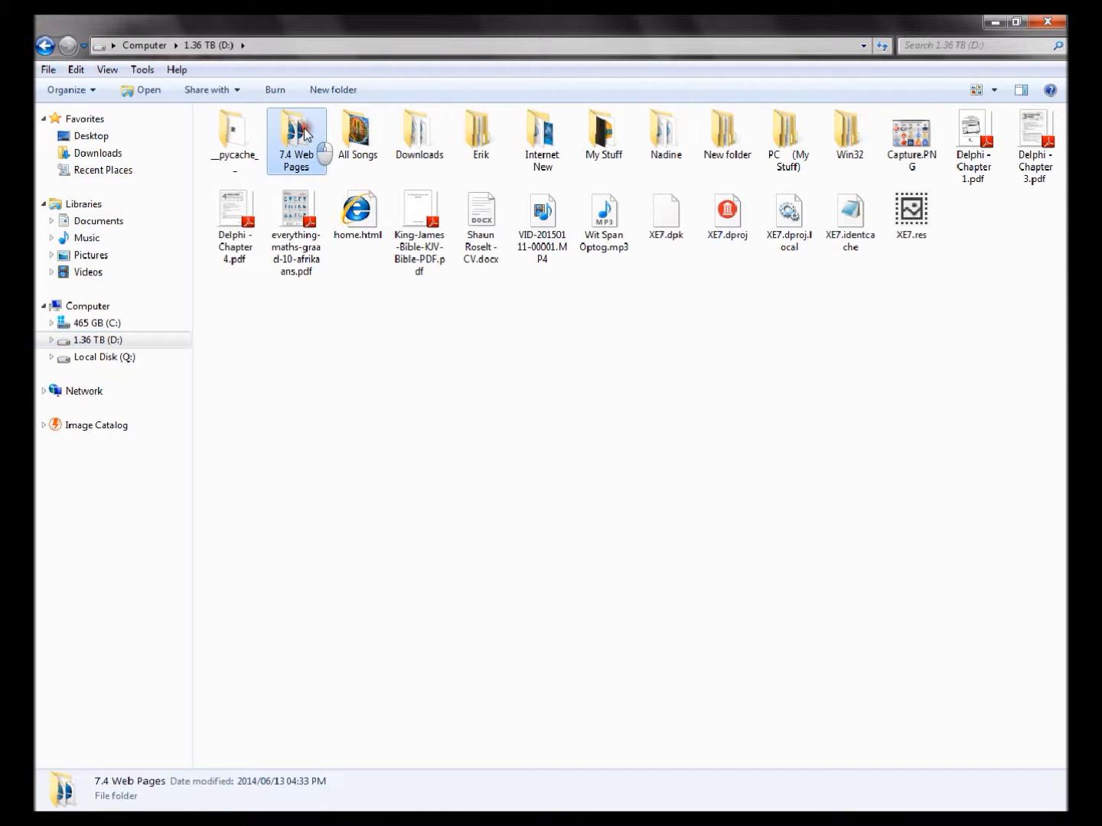
key("ctrl+a")
left_click(43, 46)
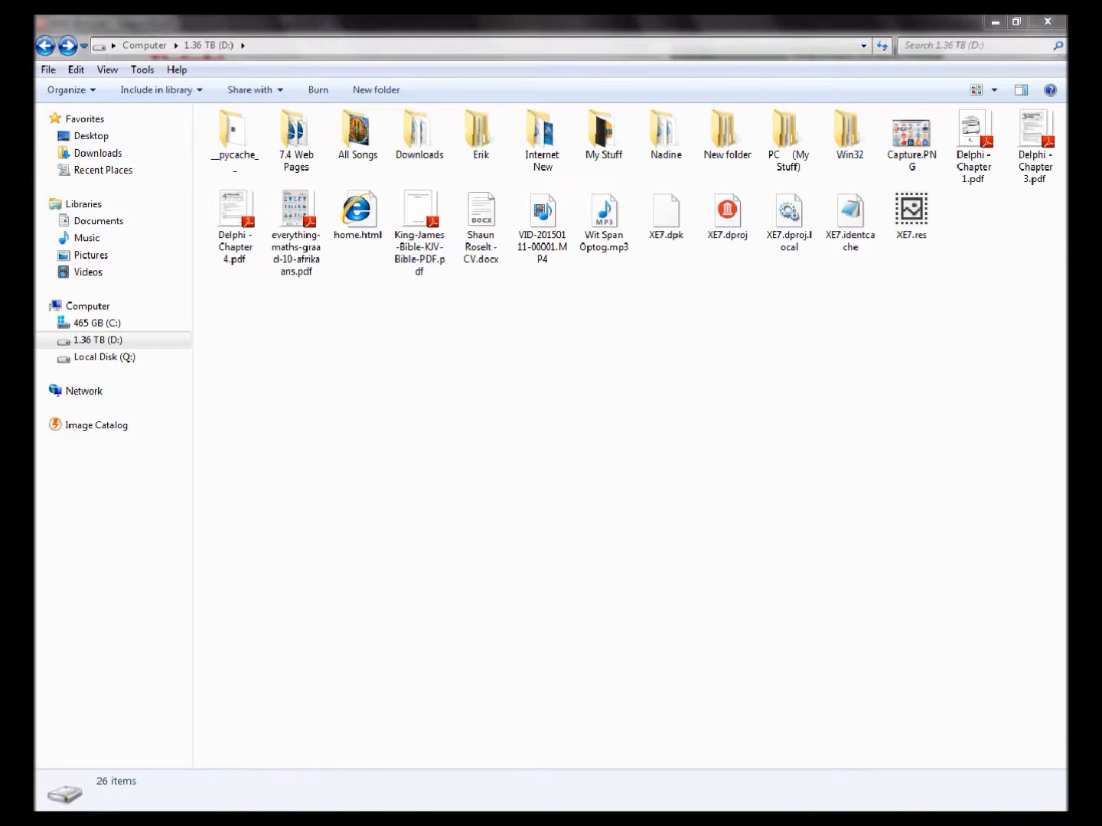
- Cancel an accidental paste and select the 7.4 Web Pages folder before returning to the browser
key("ctrl+v")
left_click(452, 487)
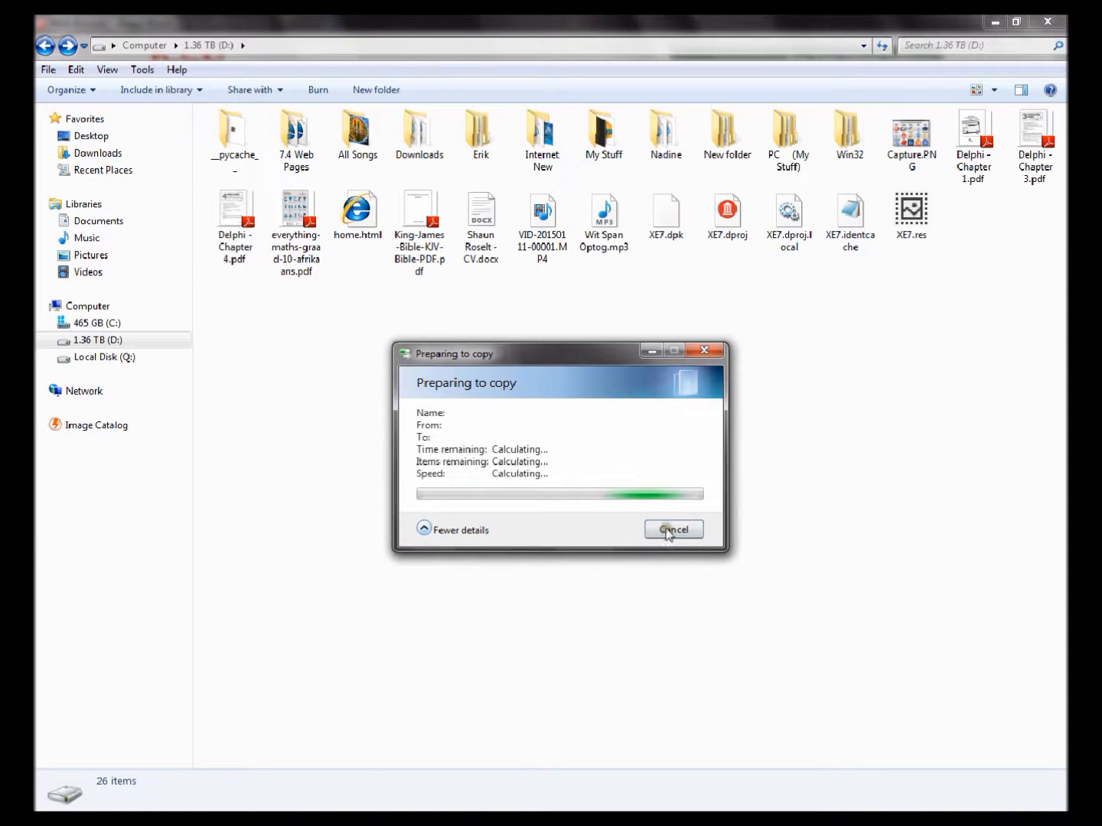
left_click(379, 654)
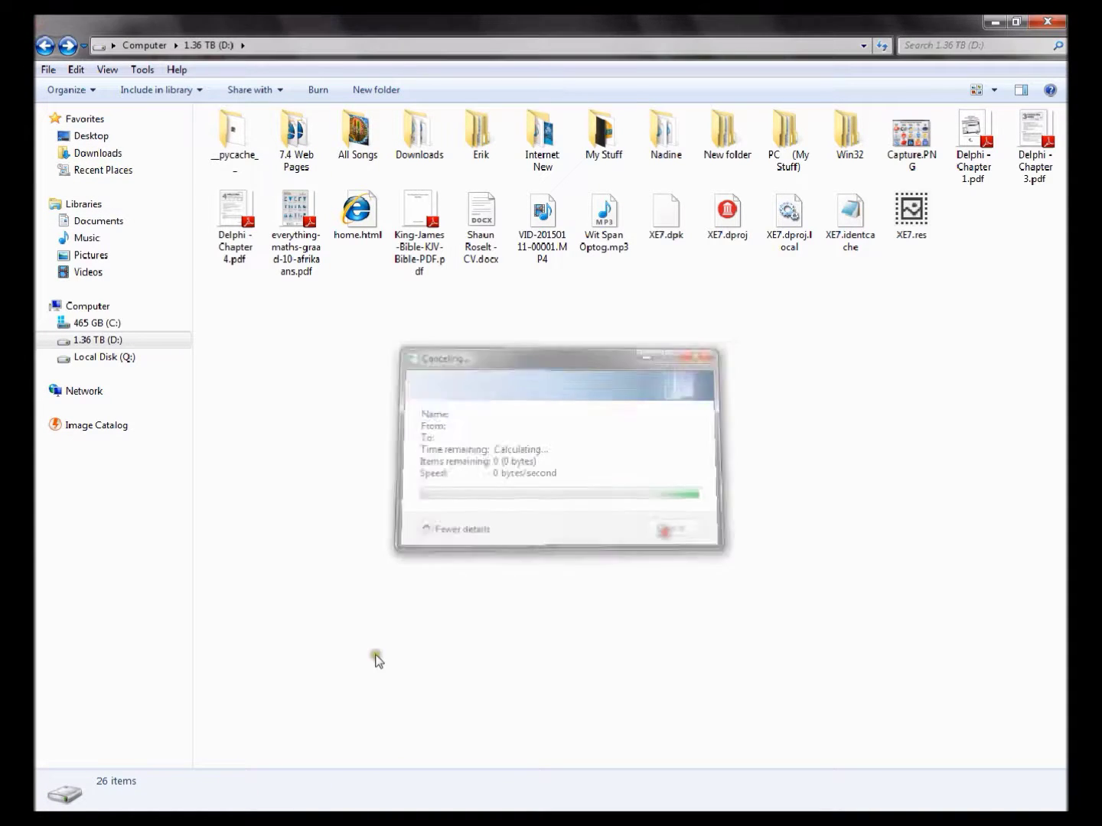
left_click(295, 143)
- Change the address to D:/7.4 Web Pages/home.html and load the styled Delphi Basics page
key("alt+Tab")
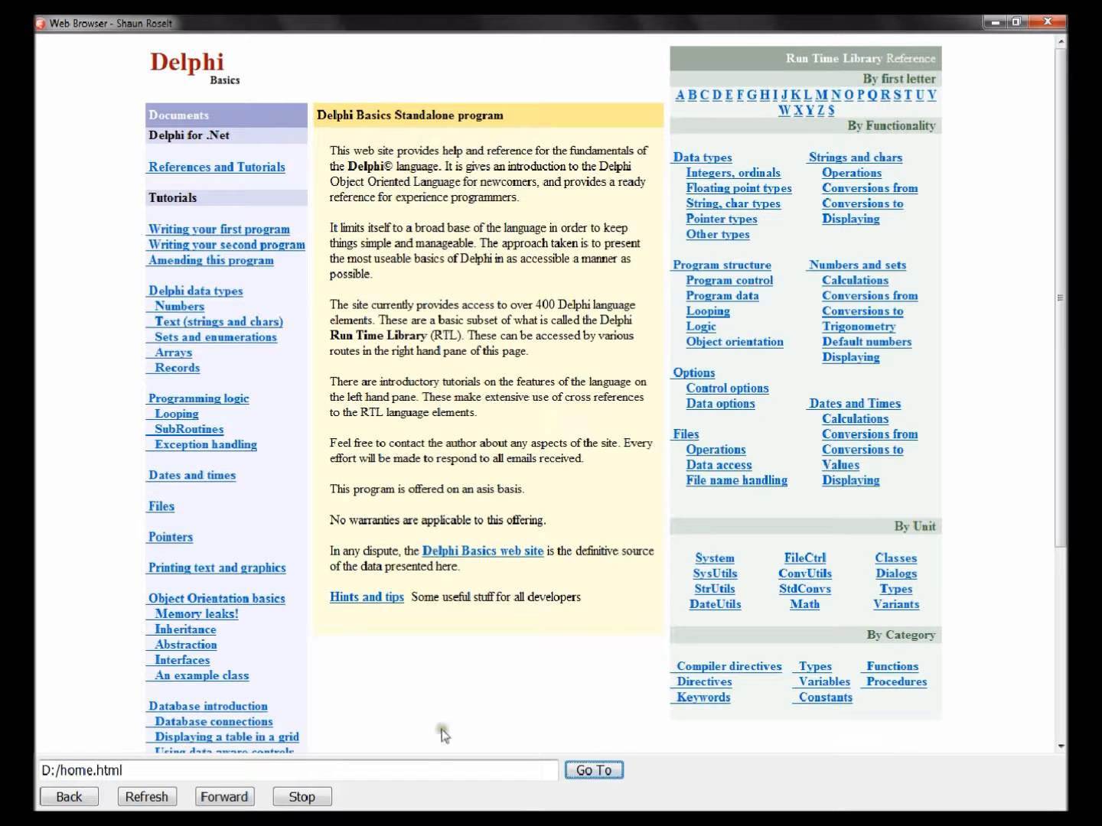
left_click(60, 770)
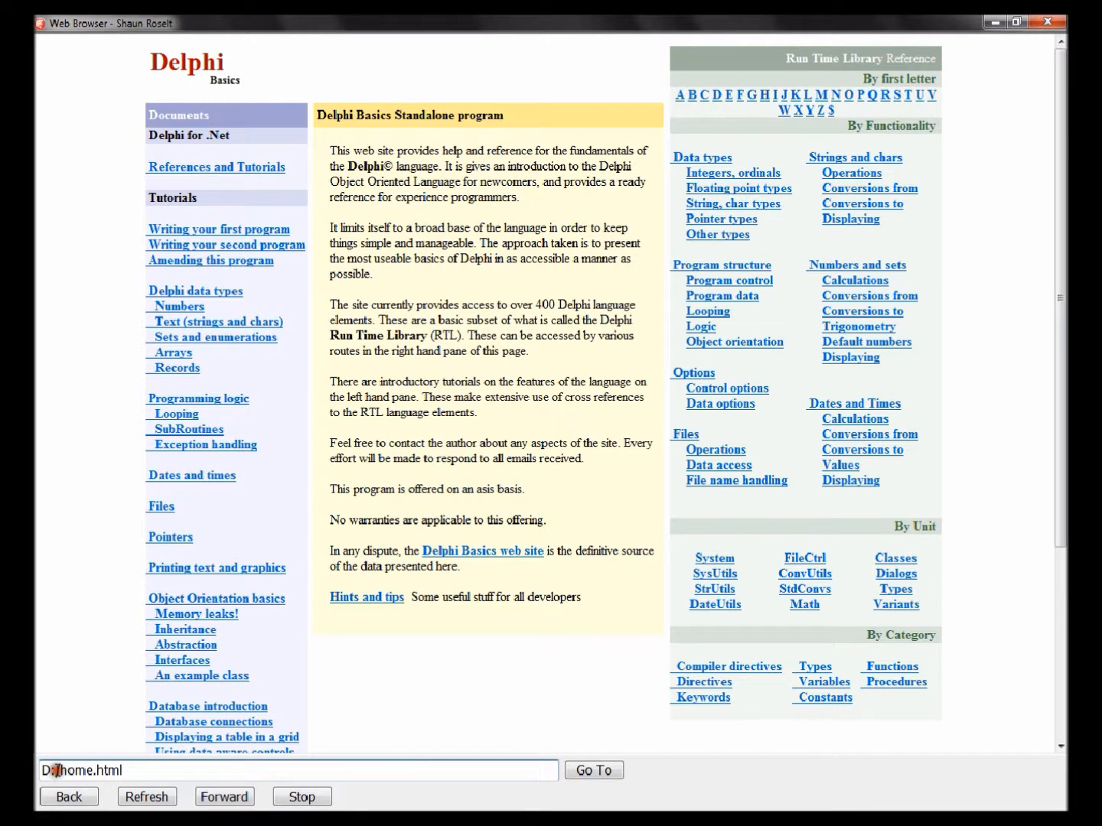
left_click(57, 769)
type("7.4 Web Pages")
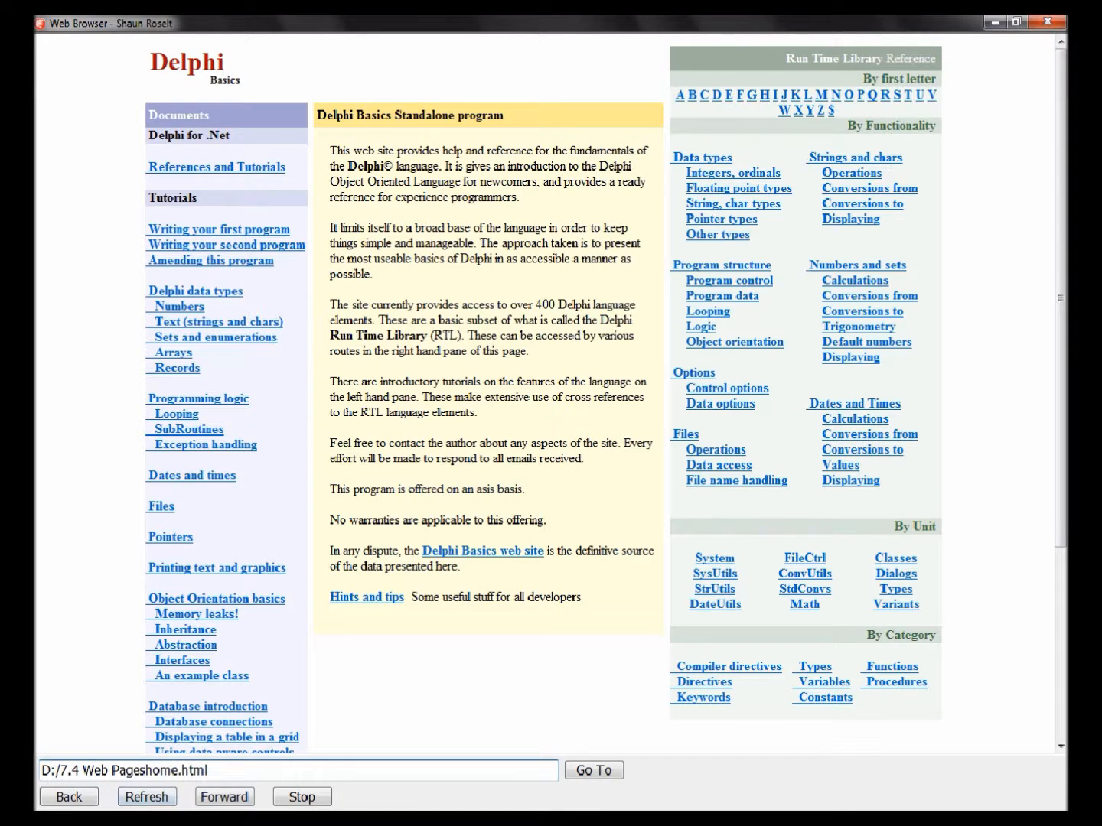
type("/")
left_click(593, 771)
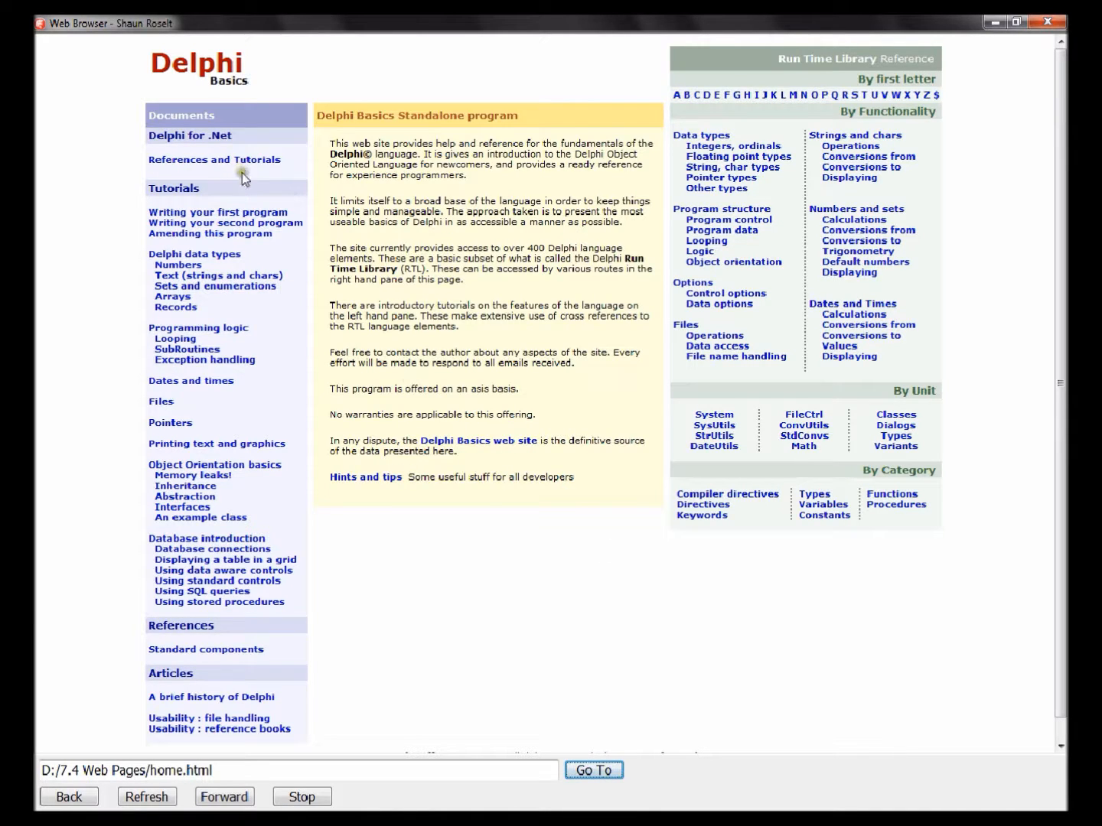
- Follow links to Integers, ordinals and Boolean, then test Back and Forward between them
left_click(720, 147)
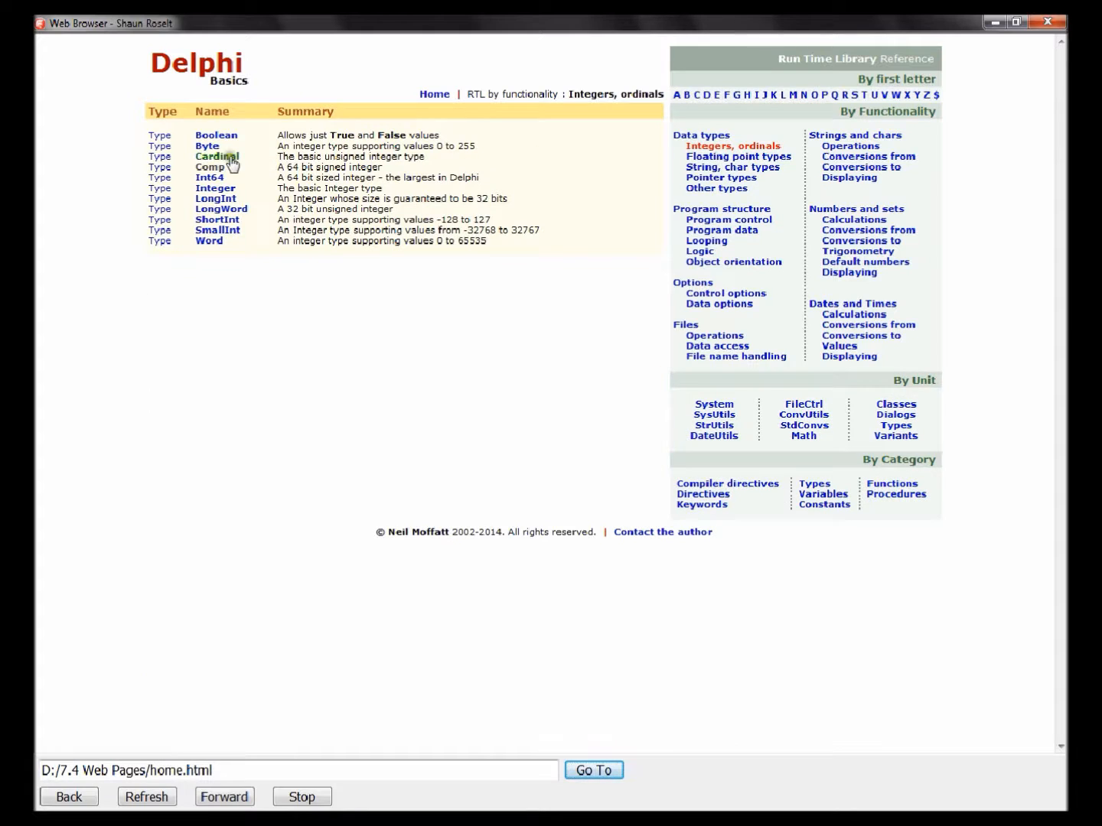
left_click(216, 135)
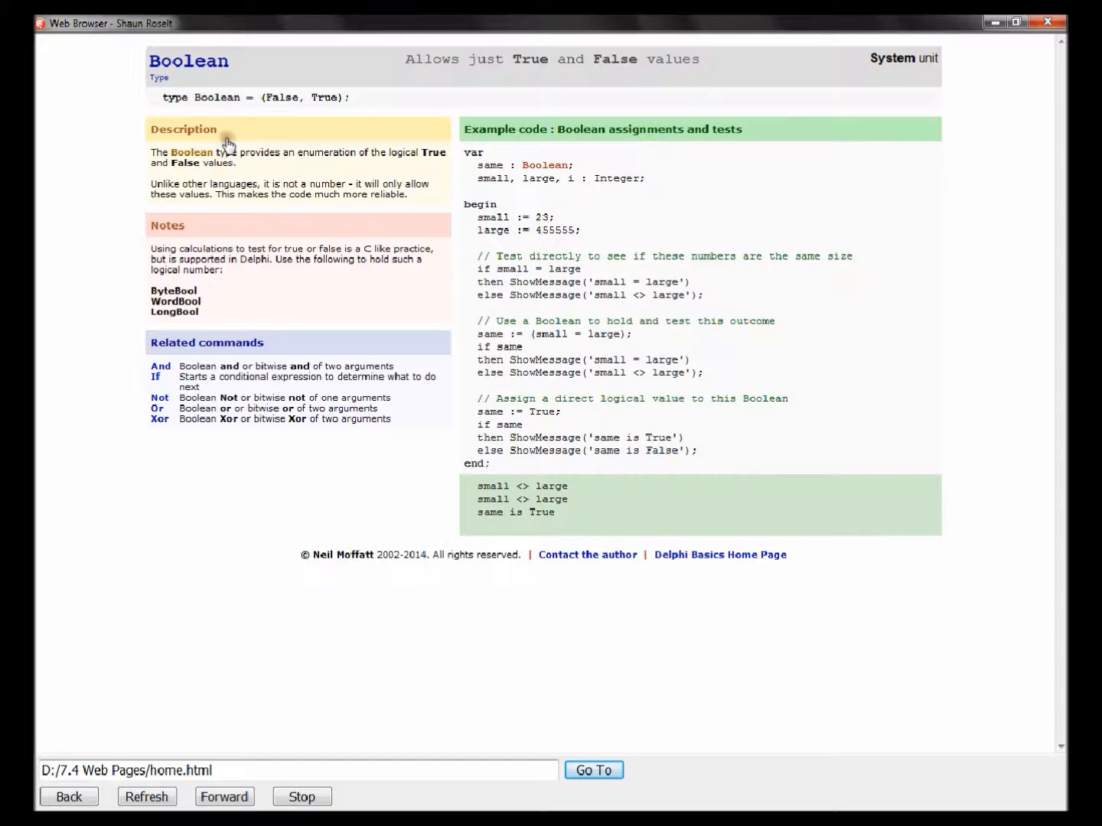
left_click(69, 797)
left_click(80, 800)
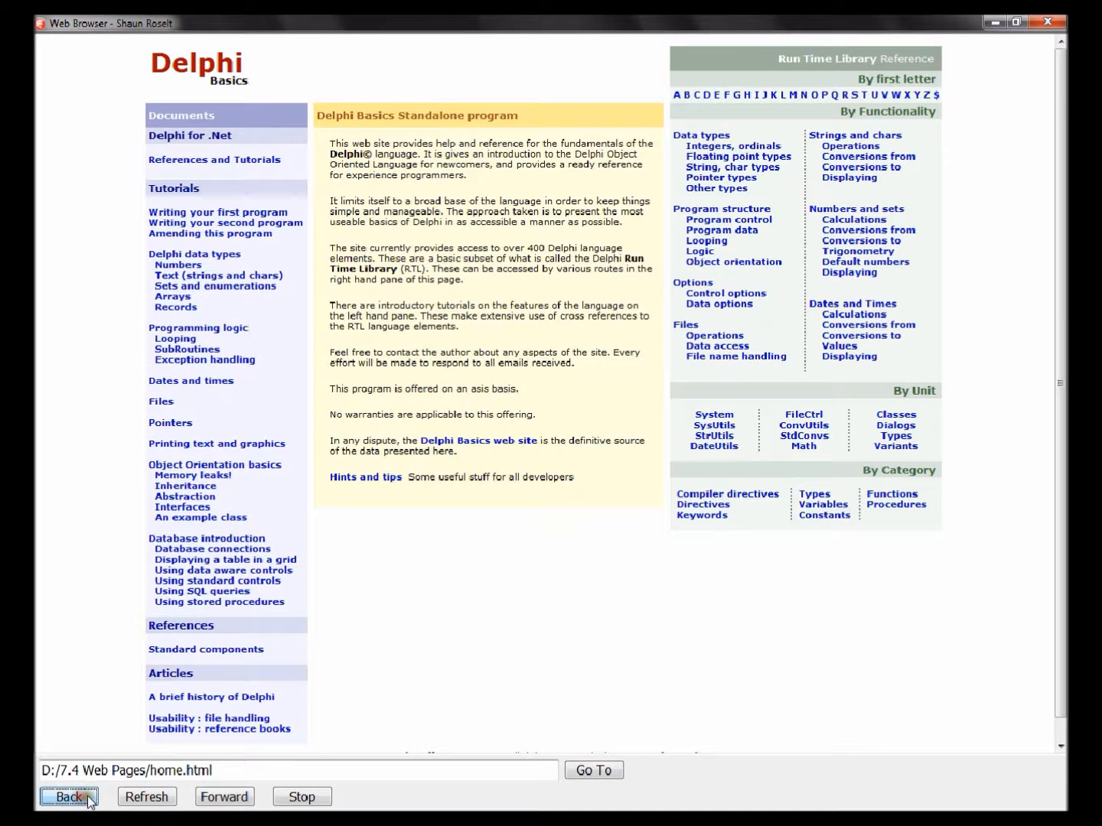
left_click(224, 797)
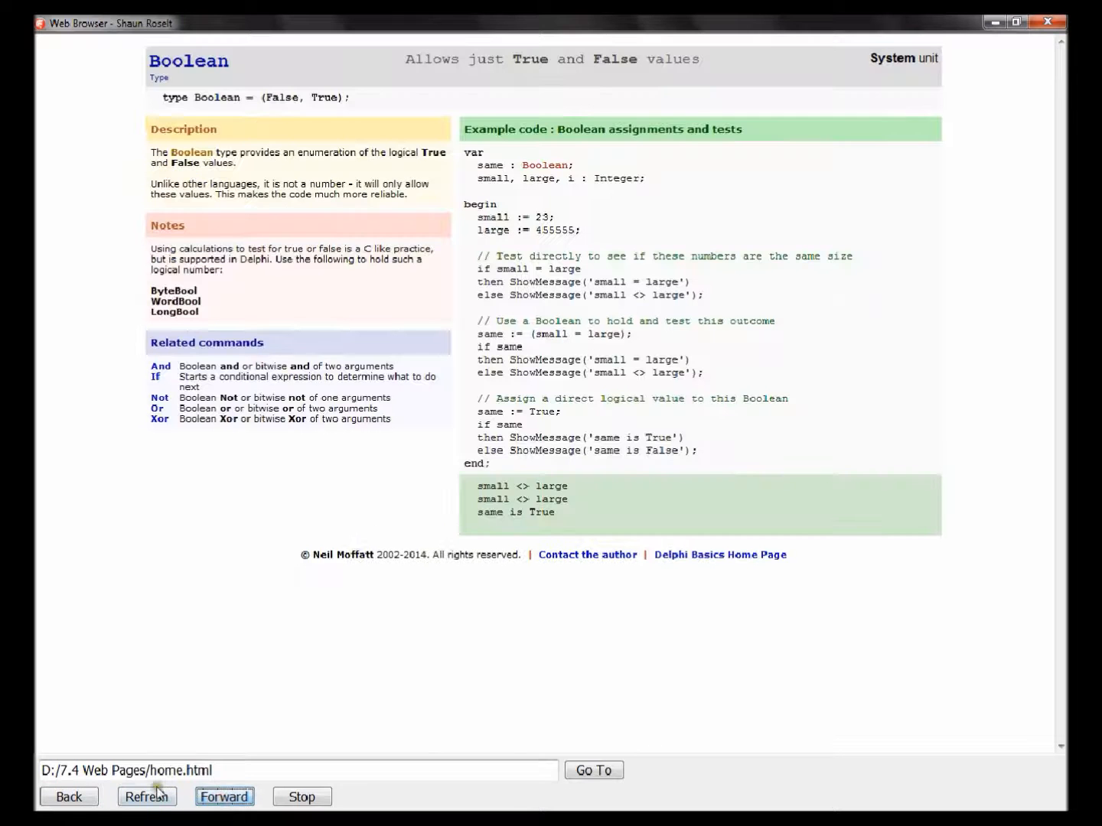
- Test Refresh and Stop, go back to the Delphi Basics home and forward again
left_click(146, 797)
left_click(301, 797)
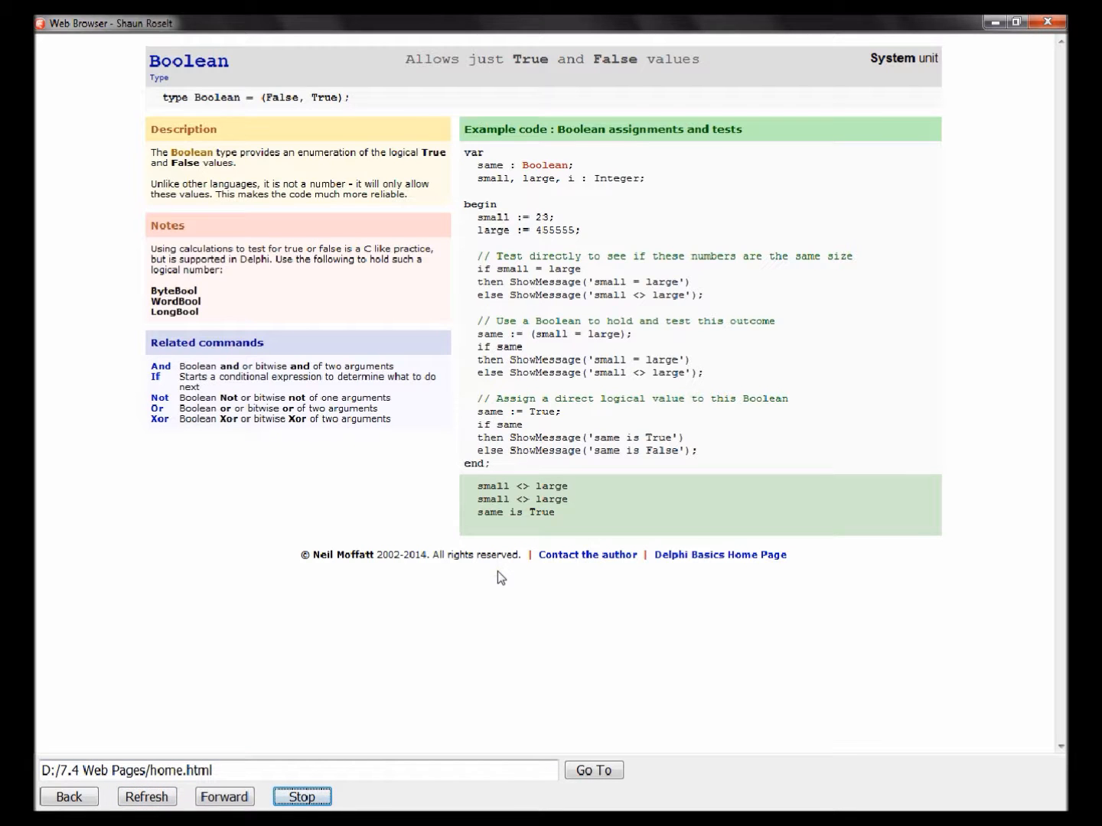
left_click(70, 797)
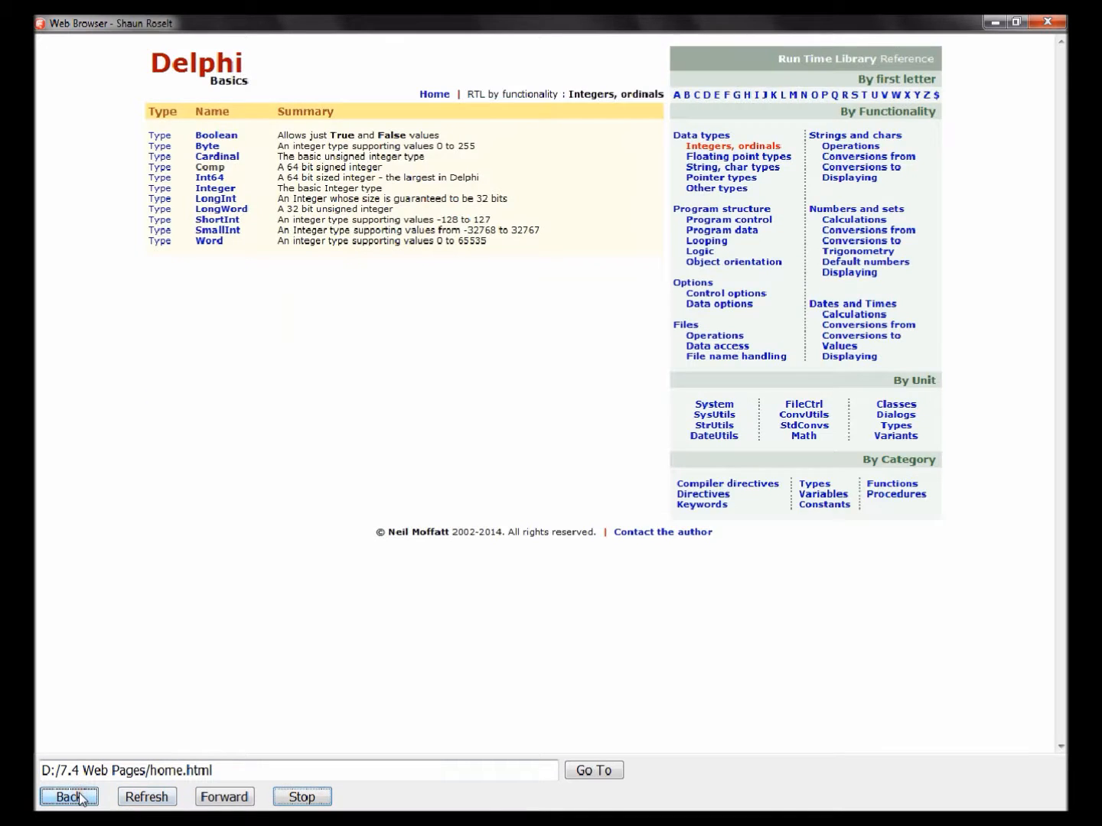
left_click(69, 797)
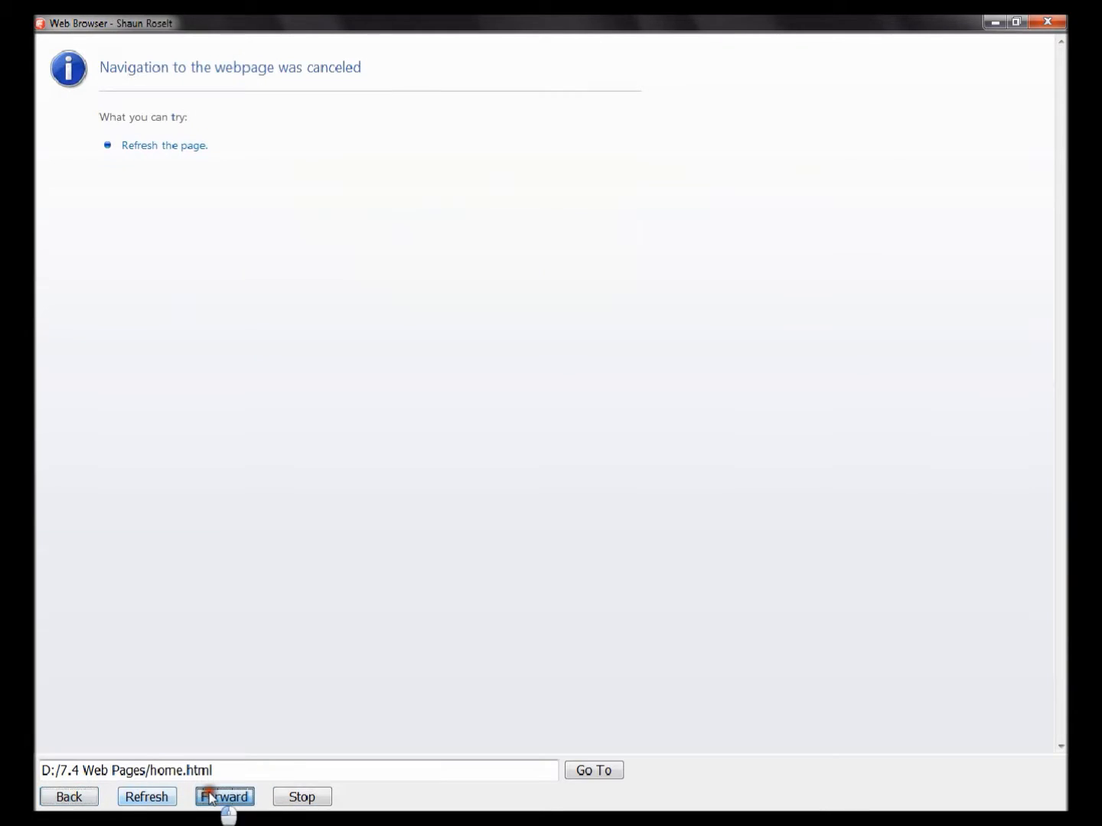
left_click(219, 797)
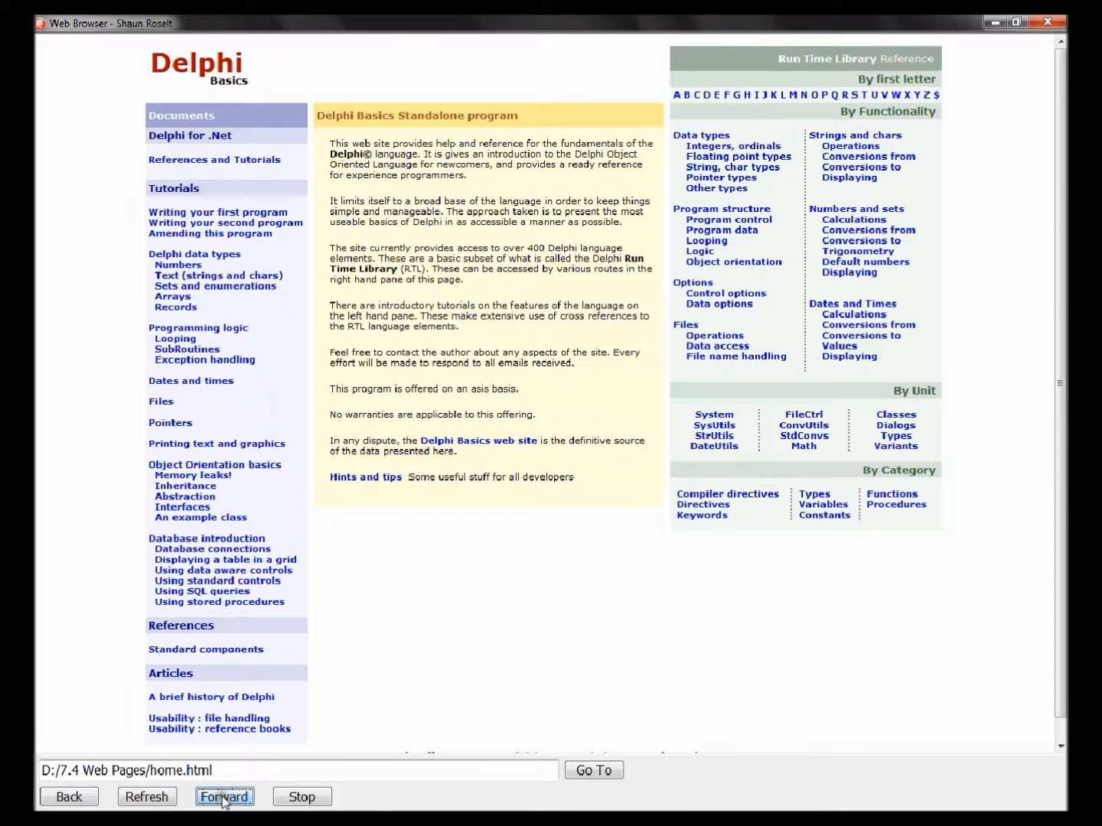